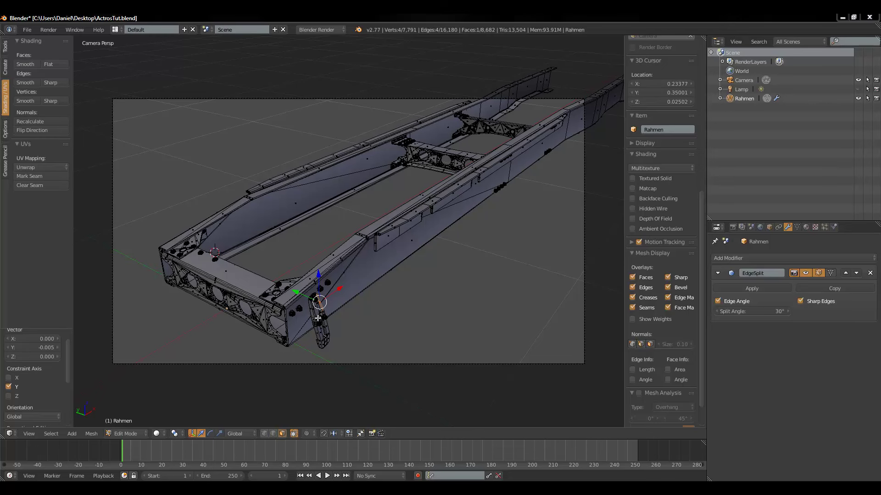
Step: Select the whole stray piece floating near the frame end and delete its faces
left_click(331, 313)
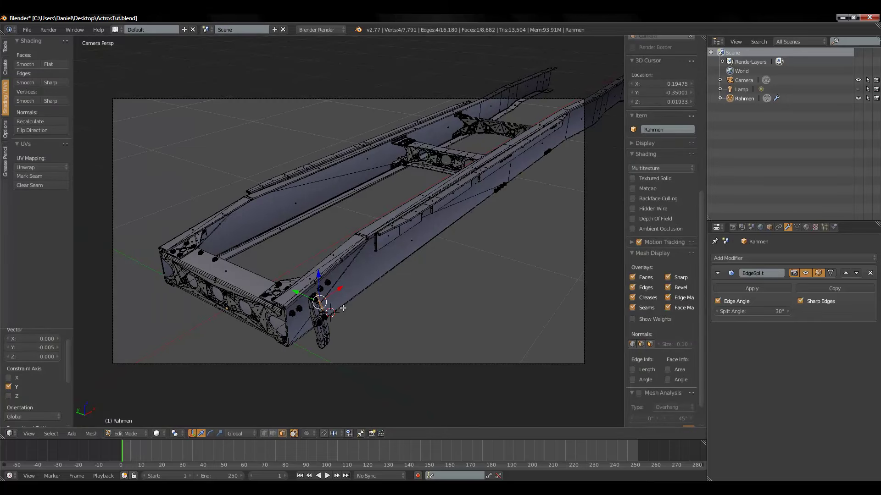
mouse_move(343, 308)
middle_mouse_down()
mouse_move(338, 321)
mouse_move(442, 358)
mouse_move(422, 291)
mouse_move(261, 312)
middle_mouse_up()
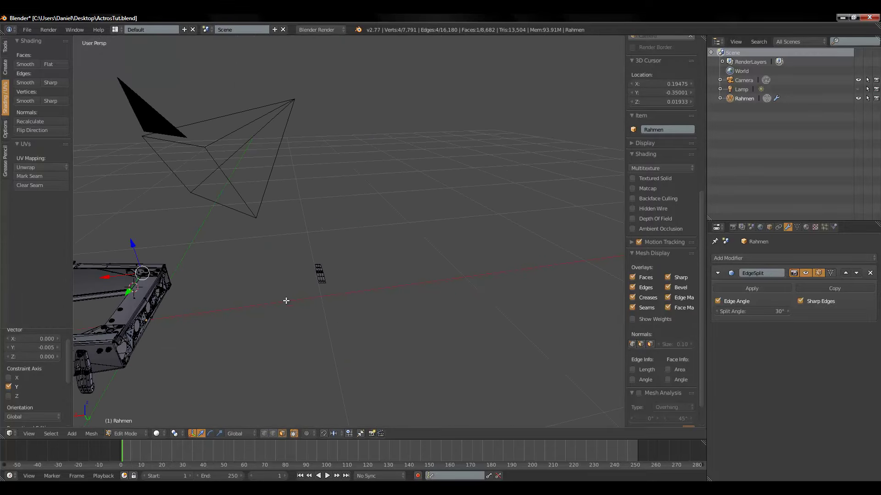
right_click(317, 277)
key("l")
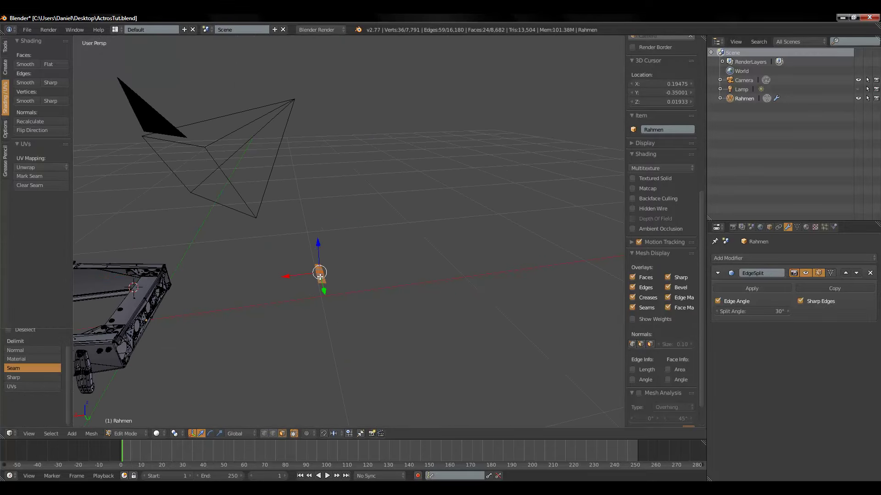
key("x")
left_click(318, 277)
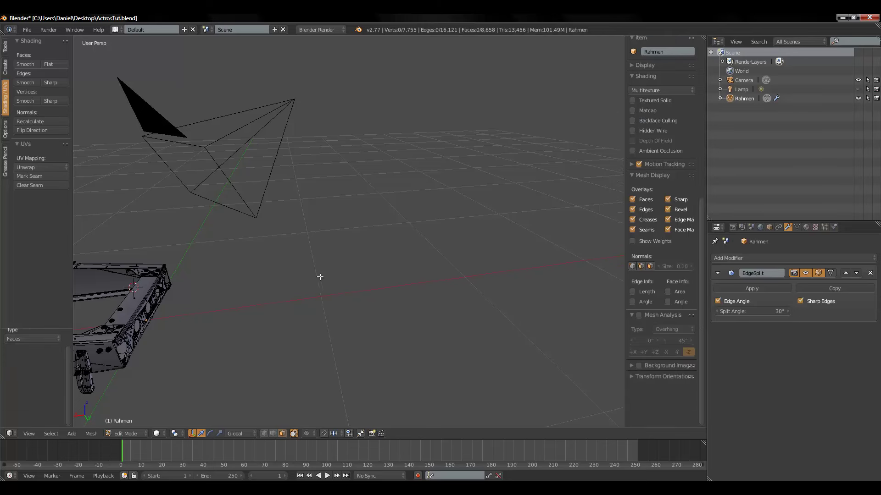
mouse_move(151, 351)
middle_mouse_down()
mouse_move(243, 271)
mouse_move(216, 276)
mouse_move(252, 243)
mouse_move(277, 258)
mouse_move(212, 281)
middle_mouse_up()
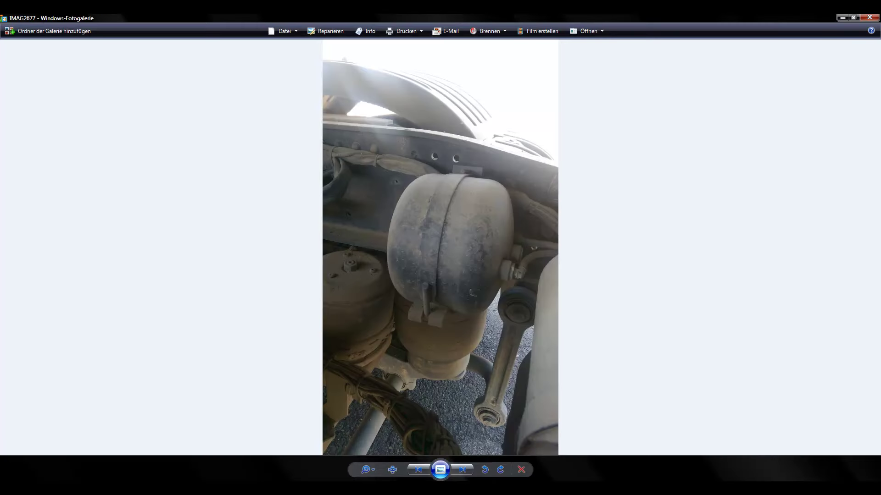
Step: Zoom into reference photo IMAG2677 to study the air tank and its strap
scroll(468, 355, "up", 1)
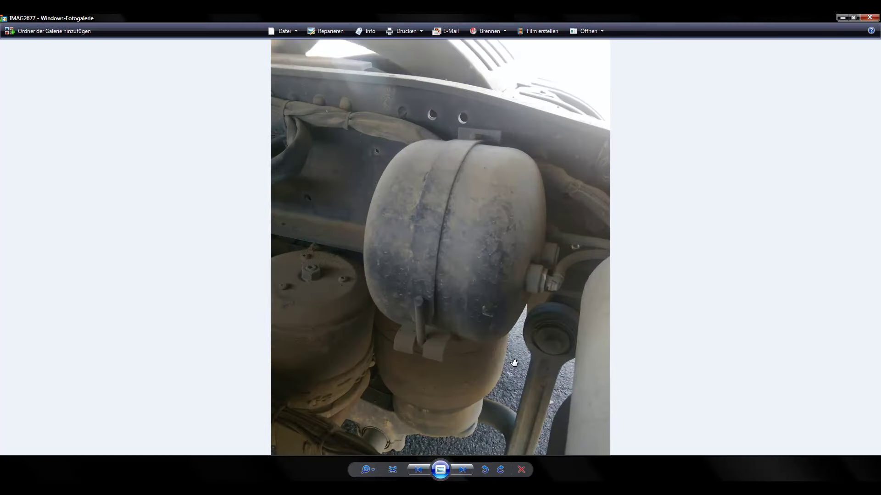
scroll(518, 367, "up", 1)
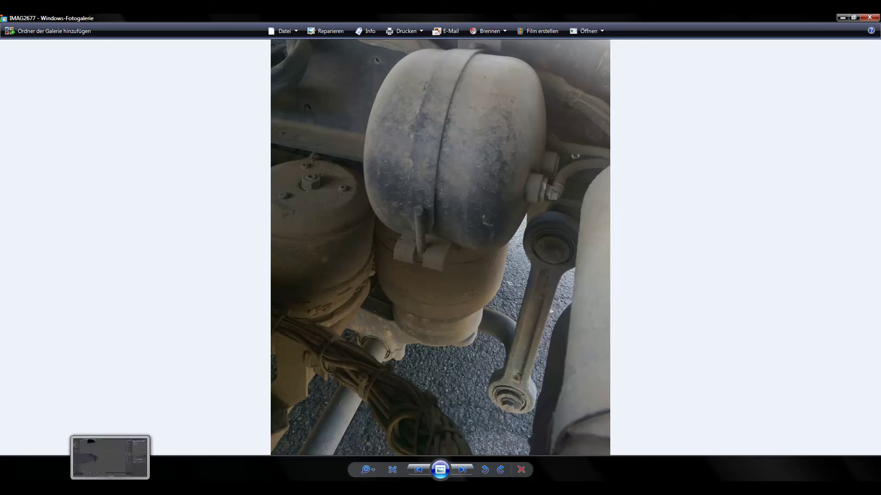
left_click(111, 457)
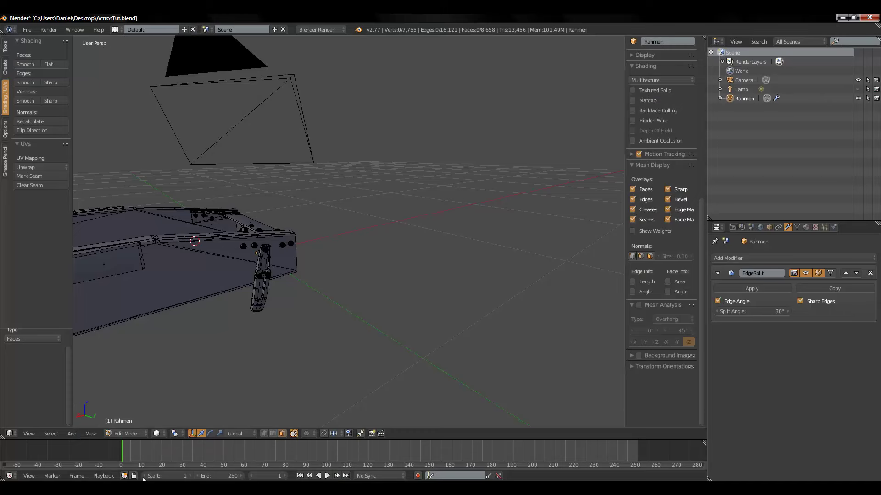
middle_click_drag(255, 316, 355, 325)
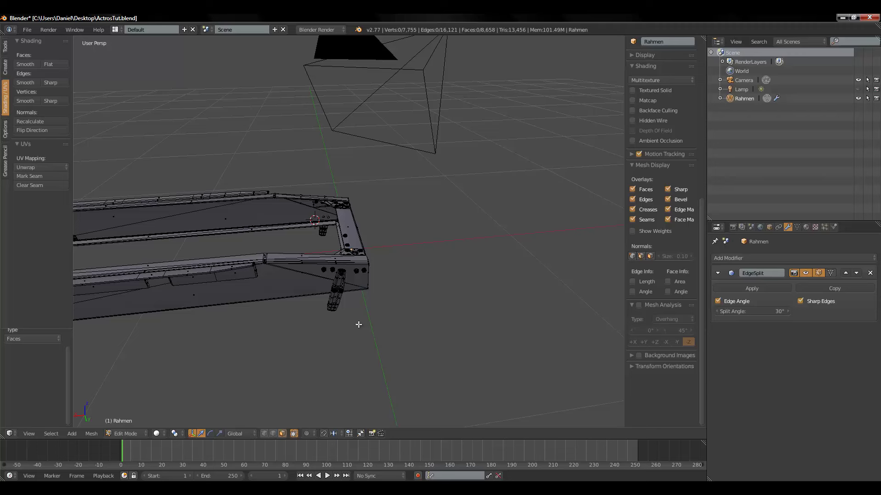
right_click(349, 237)
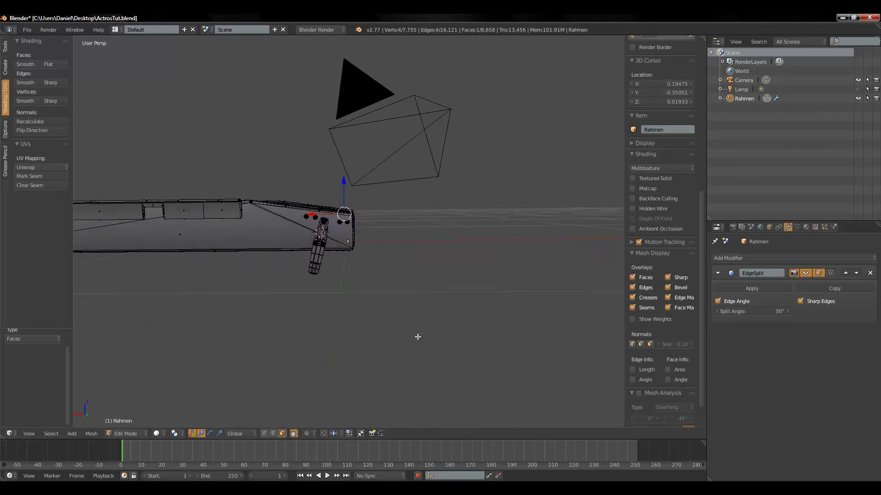
middle_click_drag(353, 307, 400, 346)
scroll(394, 275, "up", 3)
mouse_move(394, 275)
middle_mouse_down()
mouse_move(424, 293)
mouse_move(363, 310)
mouse_move(381, 290)
mouse_move(408, 342)
mouse_move(451, 344)
middle_mouse_up()
key("KP_4")
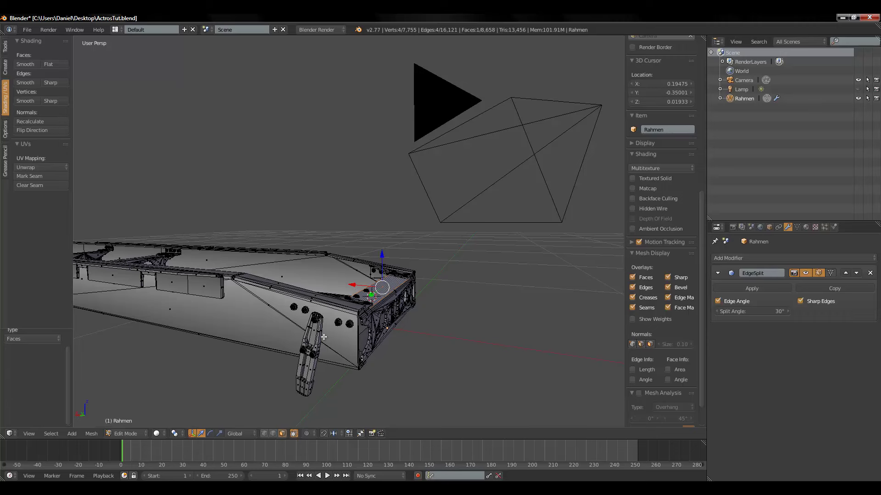
mouse_move(283, 306)
middle_mouse_down()
mouse_move(410, 350)
mouse_move(268, 308)
mouse_move(264, 295)
middle_mouse_up()
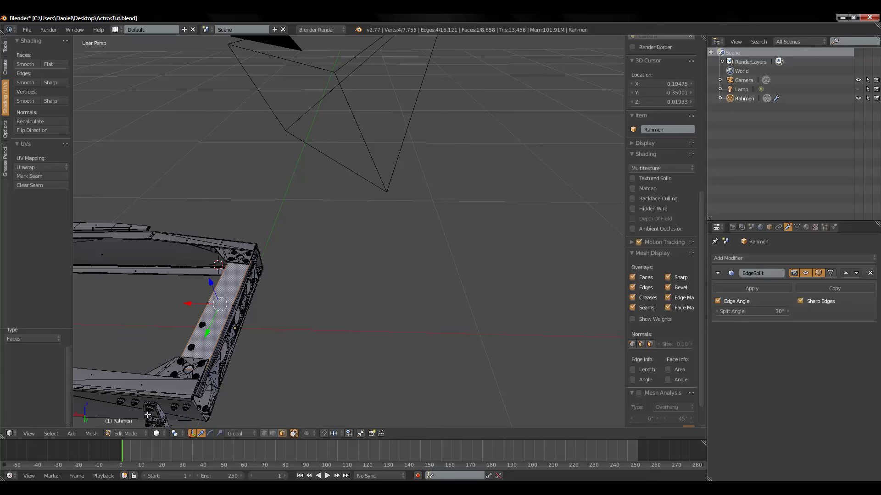
Step: Add a plane mesh and move it sideways along X beside the frame
left_click(73, 433)
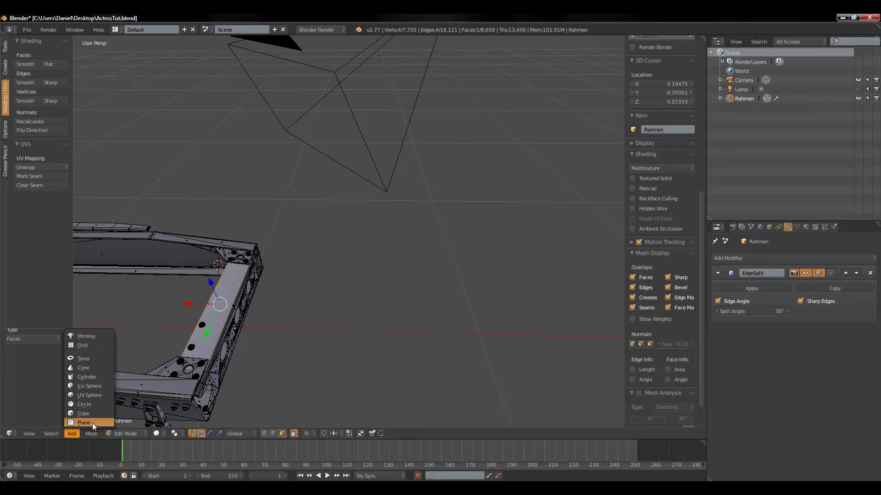
left_click(92, 422)
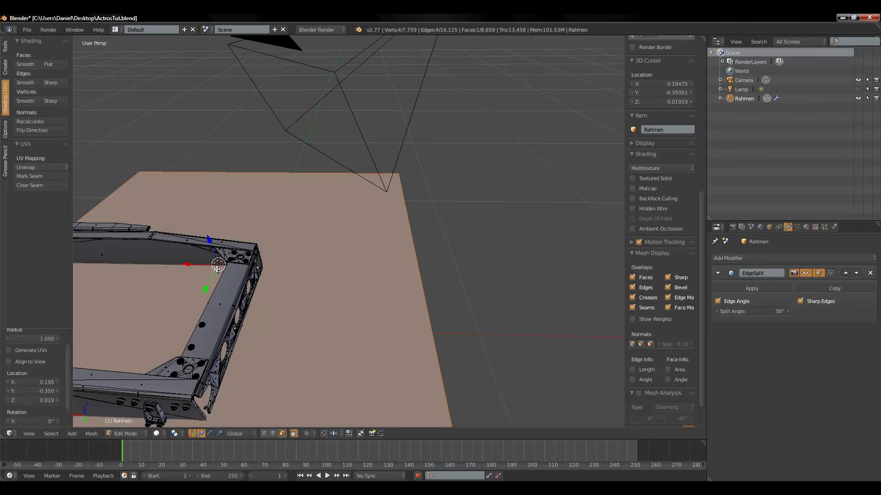
left_click_drag(189, 265, 456, 281)
middle_click_drag(456, 282, 421, 294)
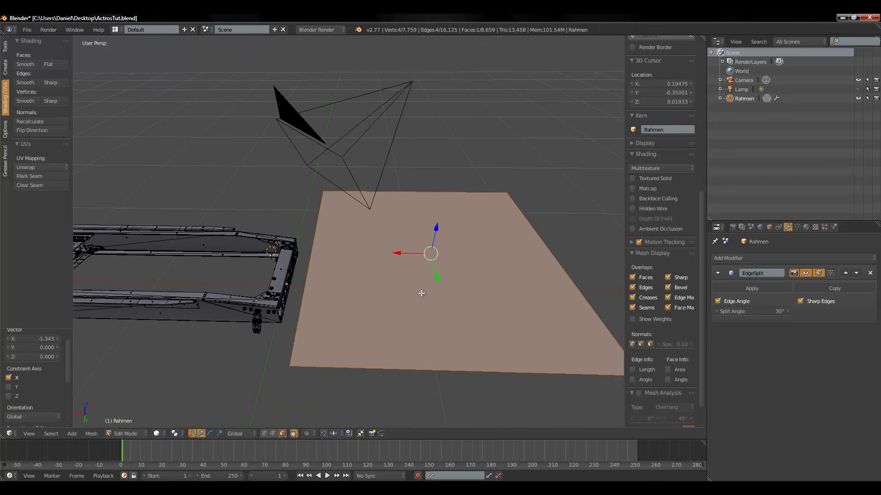
Step: Shrink the plane to 0.288, then stretch it along Y and resize it
key("s")
left_click(454, 281)
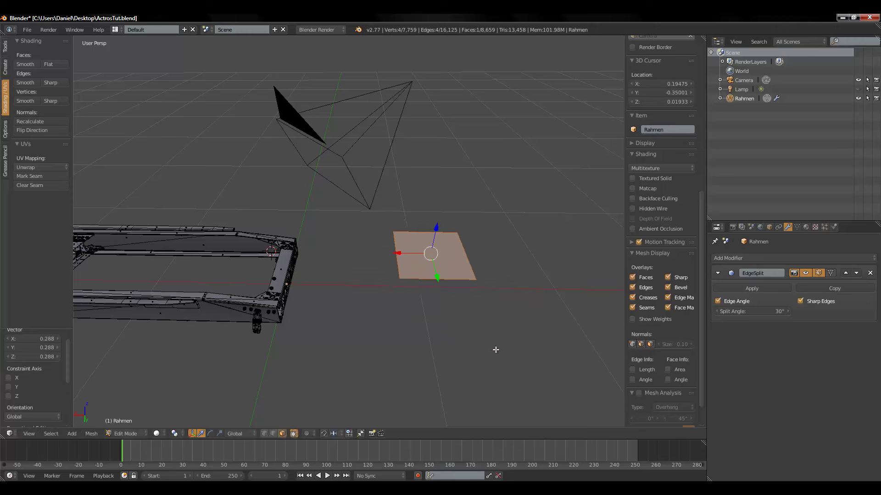
key("s")
key("y")
left_click(583, 420)
key("s")
left_click(511, 355)
key("s")
left_click(520, 369)
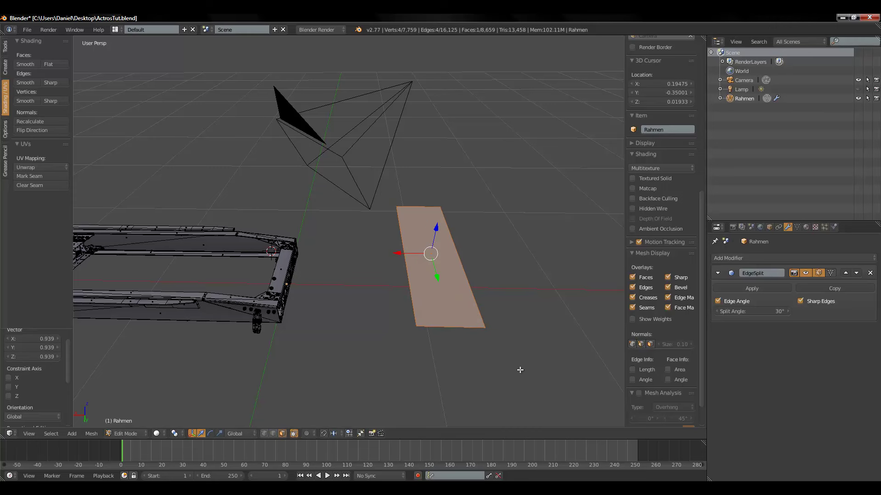
Step: Lengthen the plane further along Y, with uniform size adjustments in between
key("s")
key("y")
left_click(567, 423)
key("s")
left_click(475, 331)
key("s")
left_click(448, 298)
key("s")
key("y")
left_click(484, 329)
key("s")
left_click(480, 331)
Step: Narrow the plane along X and set its final length along Y
key("s")
key("x")
left_click(528, 369)
key("s")
left_click(497, 347)
key("s")
key("x")
left_click(500, 356)
key("s")
key("y")
left_click(529, 385)
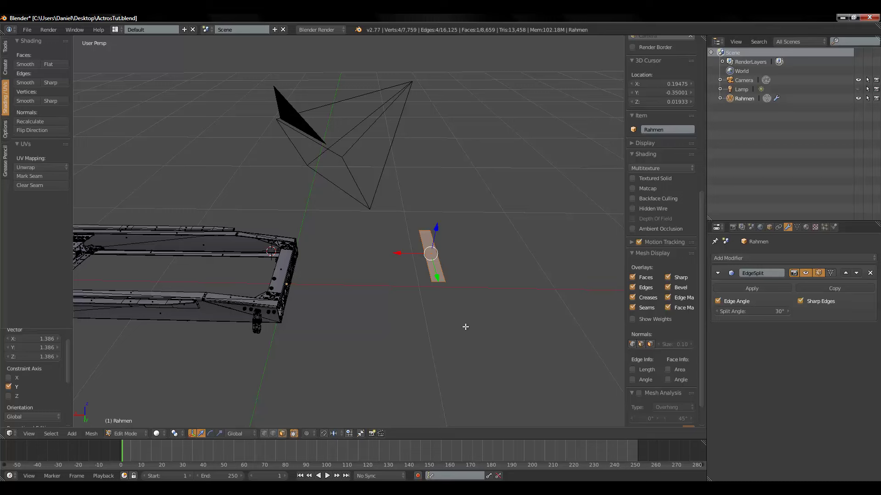
Step: Compare against the reference photo, then narrow the strip to 0.779 along X
mouse_move(495, 335)
middle_mouse_down()
mouse_move(448, 332)
mouse_move(362, 288)
middle_mouse_up()
scroll(351, 238, "up", 3)
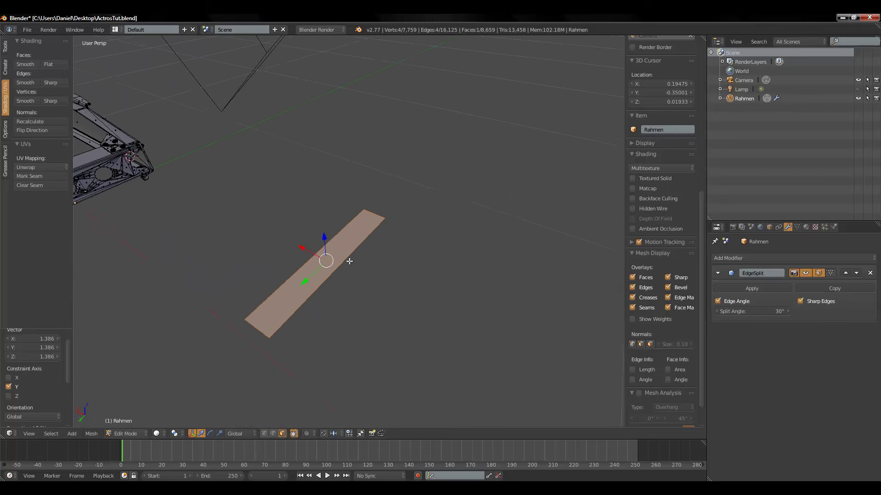
middle_click_drag(352, 238, 388, 262)
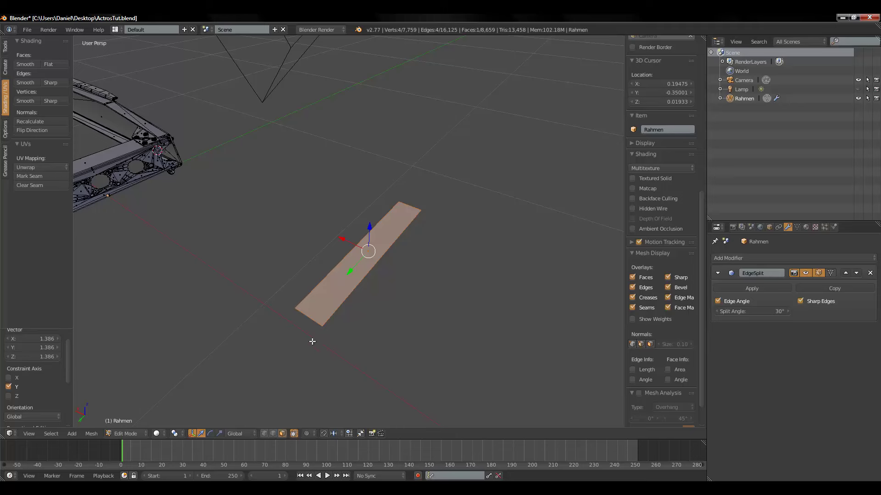
key("alt+Tab")
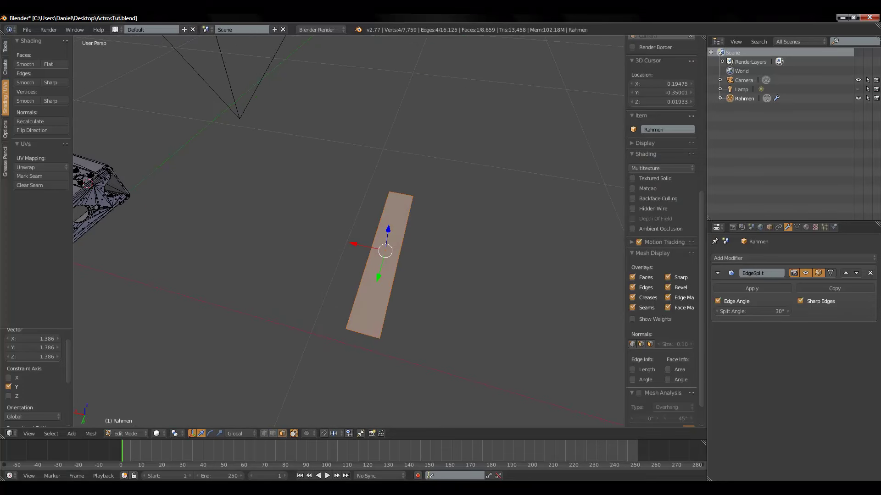
key("s")
key("x")
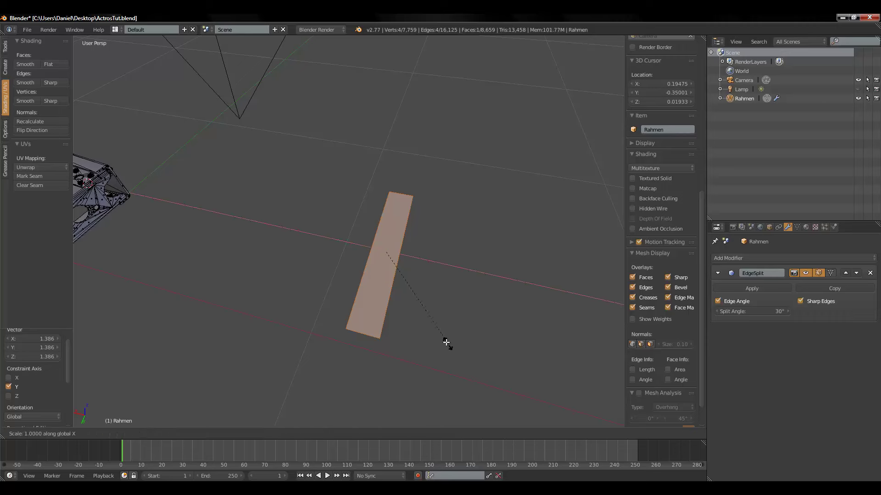
left_click(428, 326)
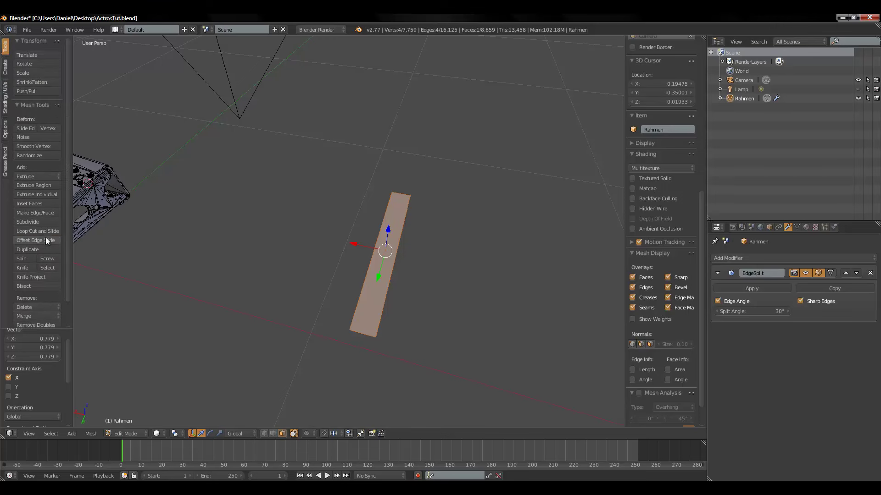
Step: Add a two-cut loop cut on the strip and spread the loops apart along X
left_click(46, 232)
scroll(371, 345, "up", 1)
left_click(365, 335)
right_click(364, 335)
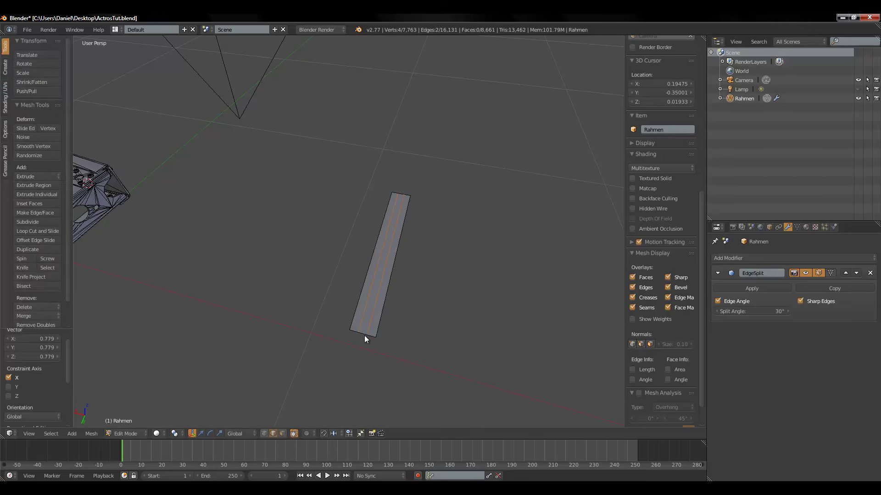
key("s")
key("x")
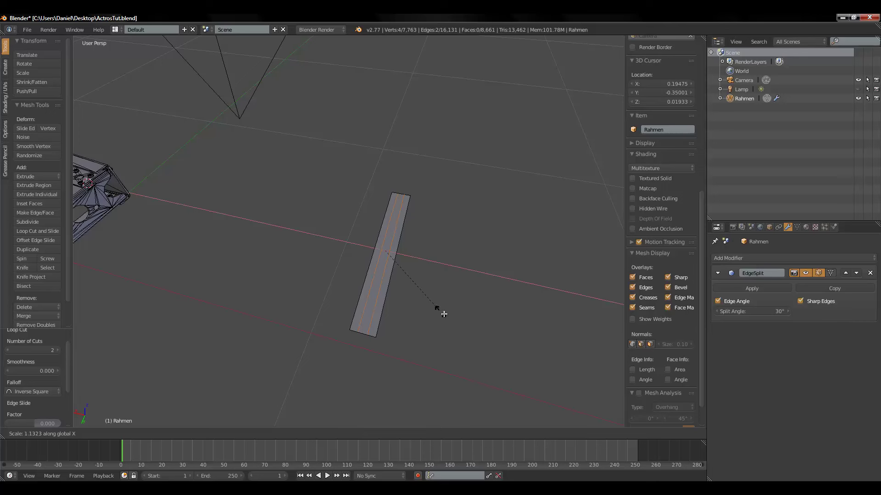
left_click(448, 315)
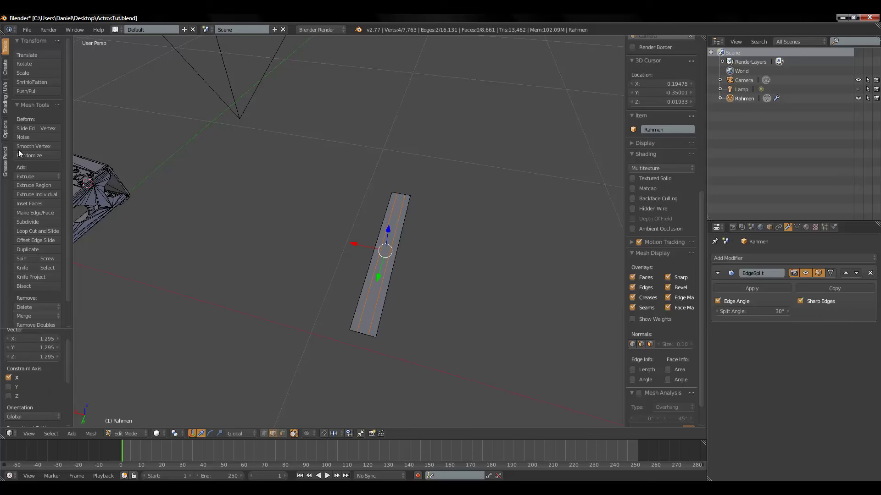
Step: Add two more loop cuts and space them 2.718 along Y
left_click(43, 230)
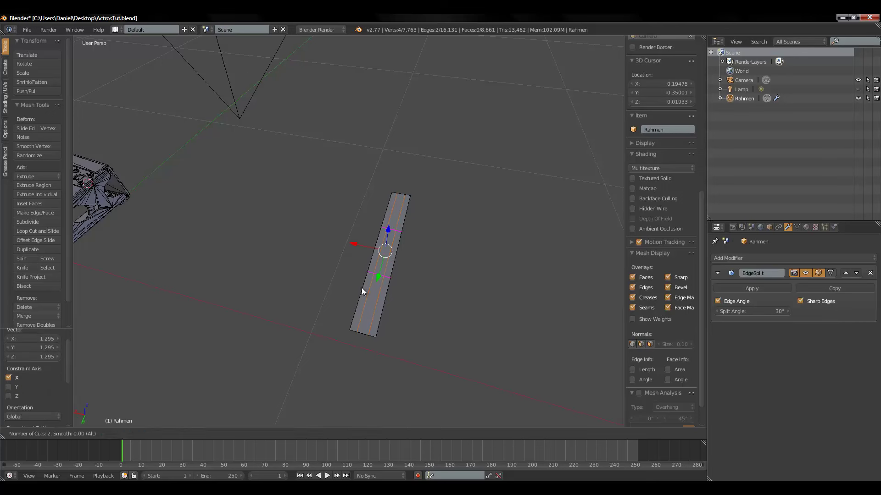
left_click(360, 286)
right_click(360, 286)
key("s")
key("y")
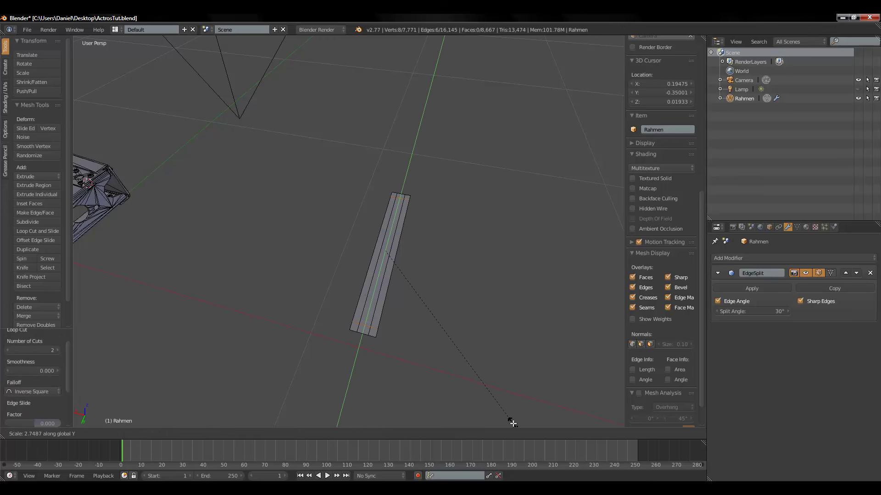
left_click(507, 418)
mouse_move(423, 307)
middle_mouse_down()
mouse_move(395, 312)
mouse_move(340, 288)
middle_mouse_up()
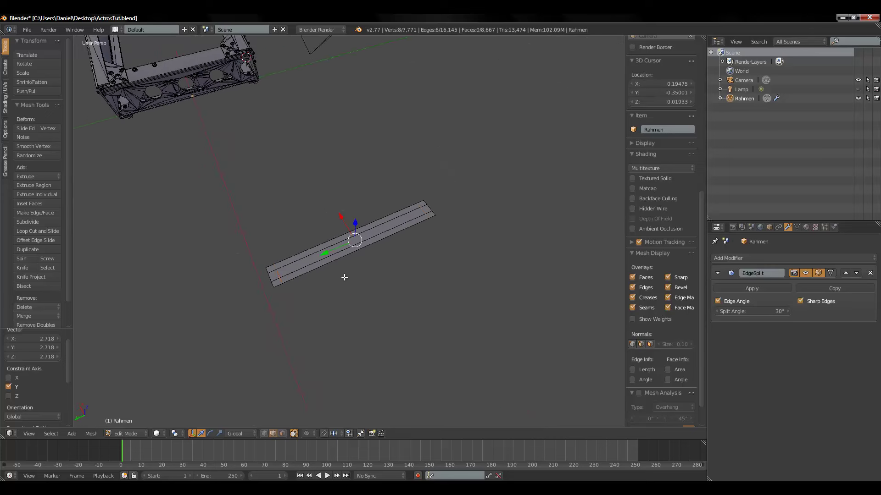
key("KP_Decimal")
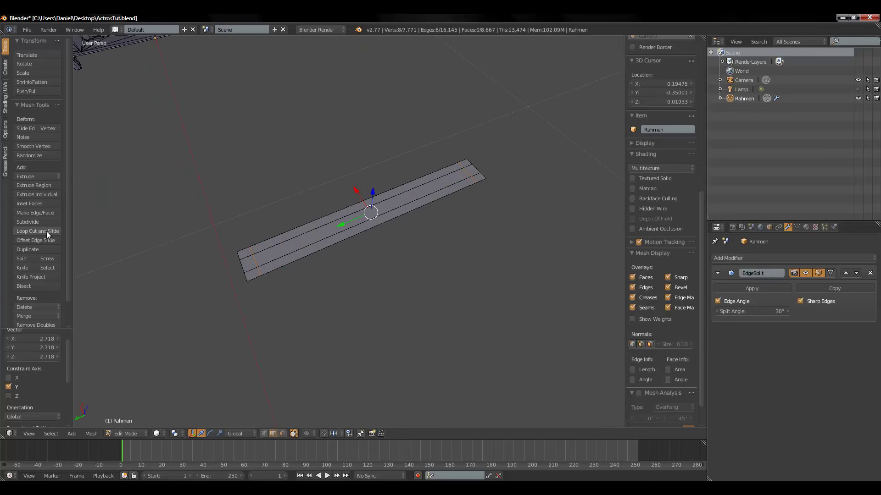
Step: Add two cross loops and spread them 2.076 apart along X
left_click(46, 231)
scroll(254, 261, "up", 1)
left_click(253, 261)
right_click(253, 261)
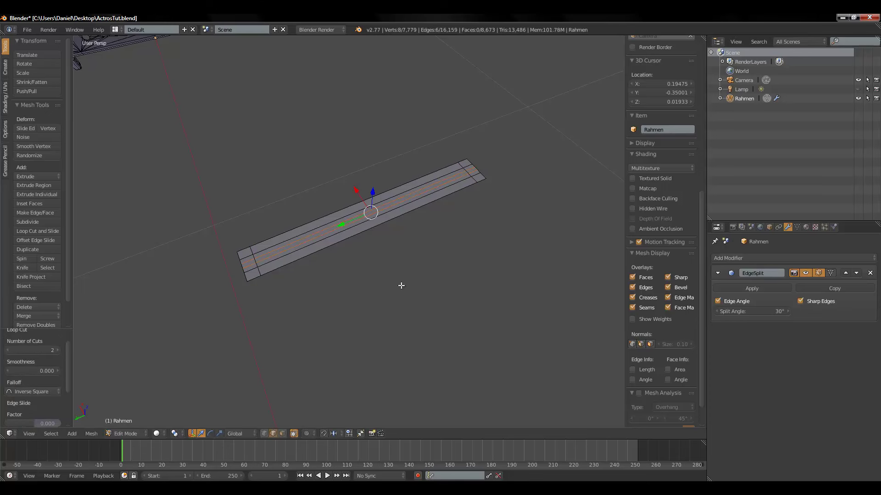
key("s")
key("y")
key("Escape")
key("s")
key("x")
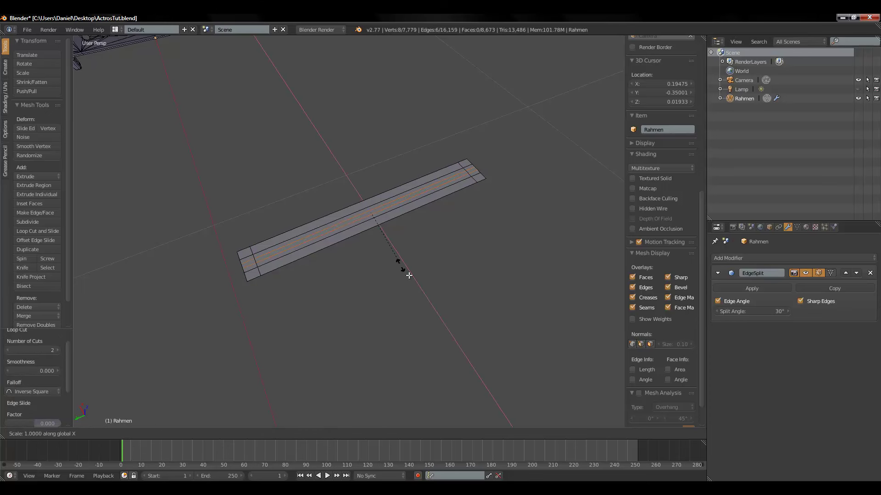
left_click(435, 307)
mouse_move(319, 273)
middle_mouse_down()
mouse_move(355, 268)
mouse_move(382, 233)
middle_mouse_up()
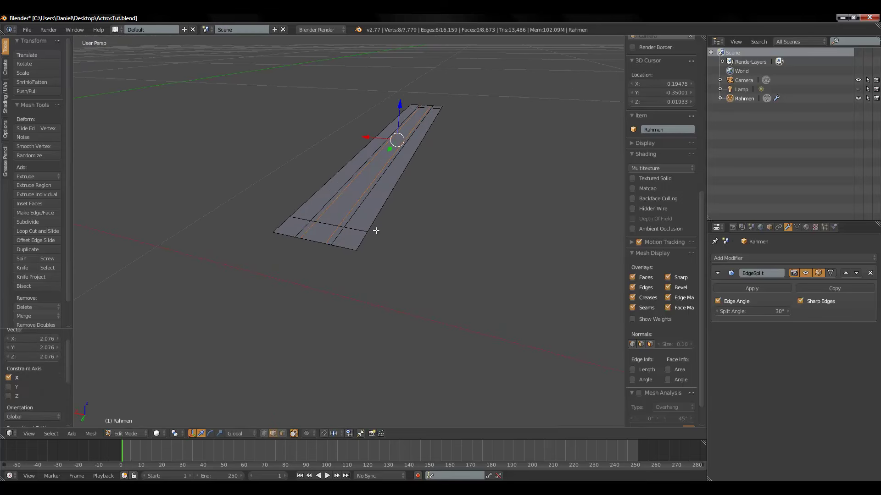
Step: Widen the spacing of the selected edge loops slightly along the strip's X axis
middle_click_drag(448, 252, 450, 261)
key("s")
key("x")
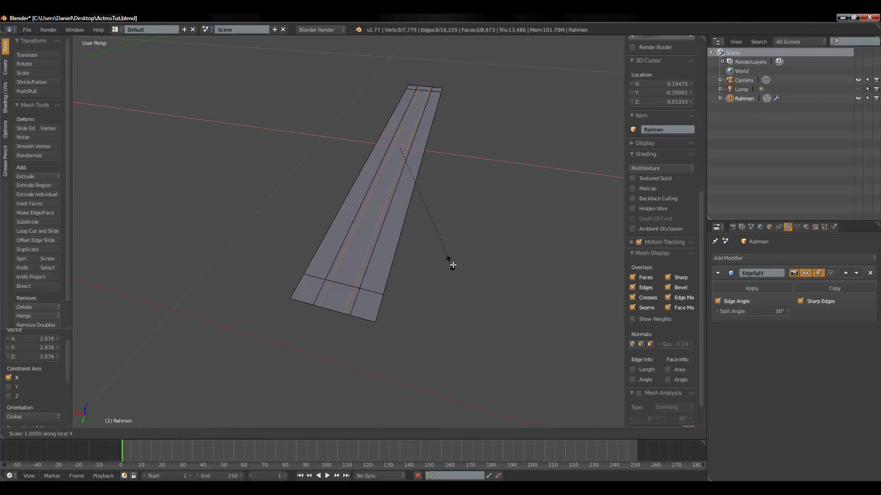
left_click(458, 273)
Step: Push the strip's two end cross edges outward by 1.022 along Y
right_click(368, 276)
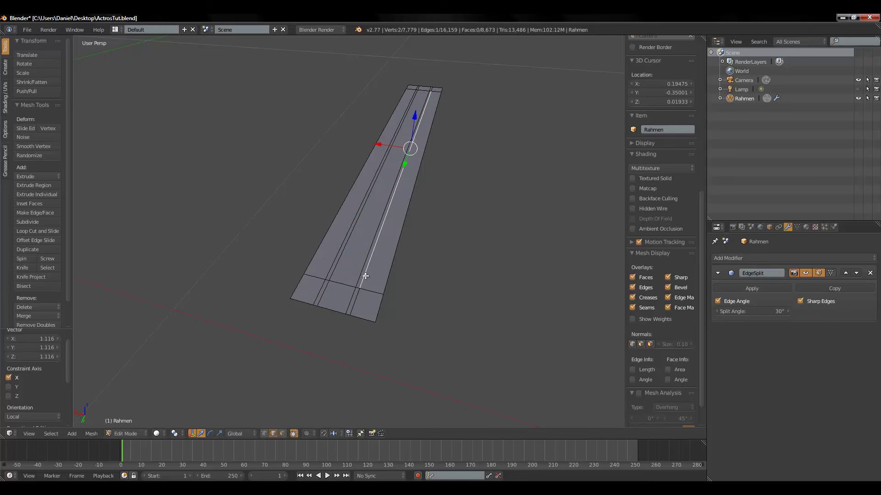
right_click(340, 282)
right_click(426, 90, "shift")
key("s")
key("x")
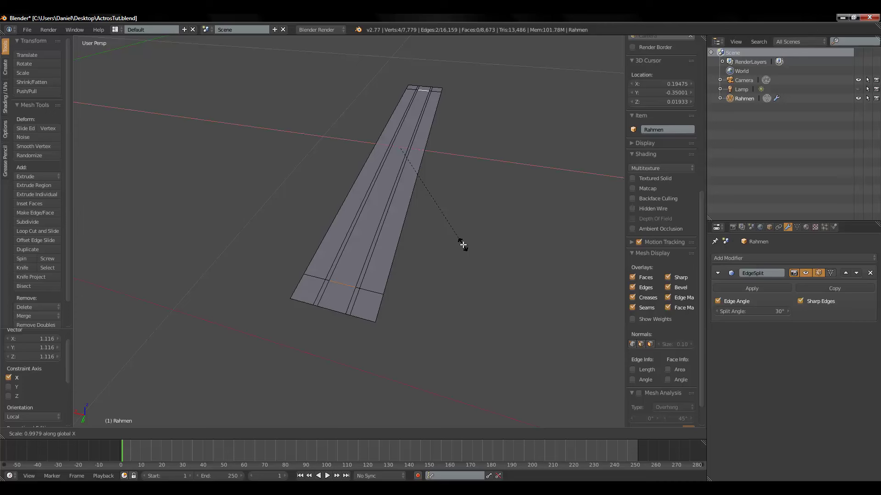
key("y")
left_click(467, 276)
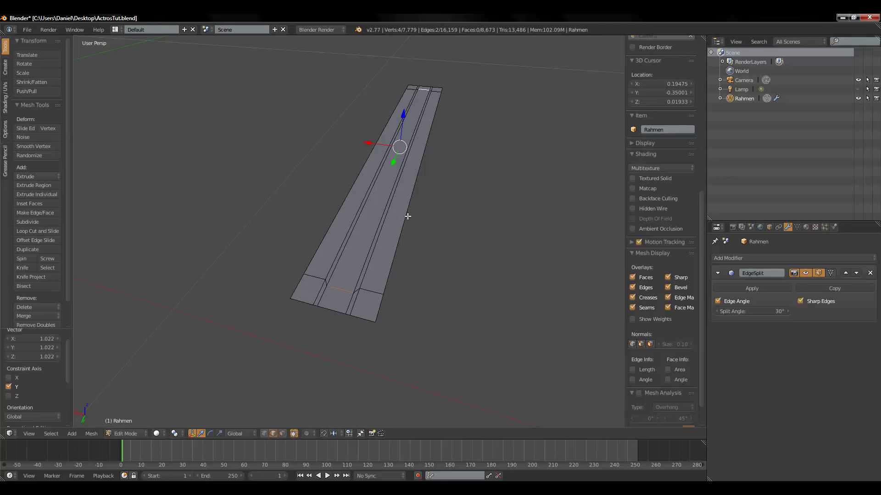
Step: Clear the selection and select the strip's middle band faces
middle_click_drag(396, 274, 363, 275)
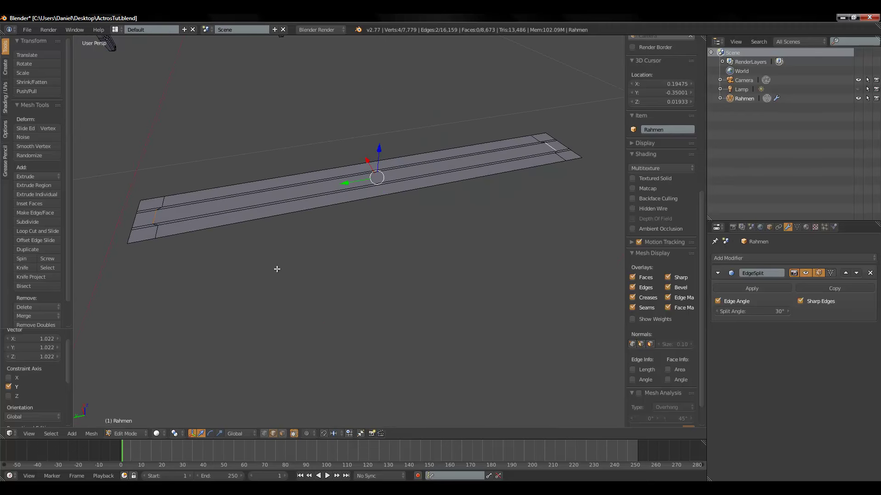
middle_click_drag(212, 238, 237, 275)
key("a")
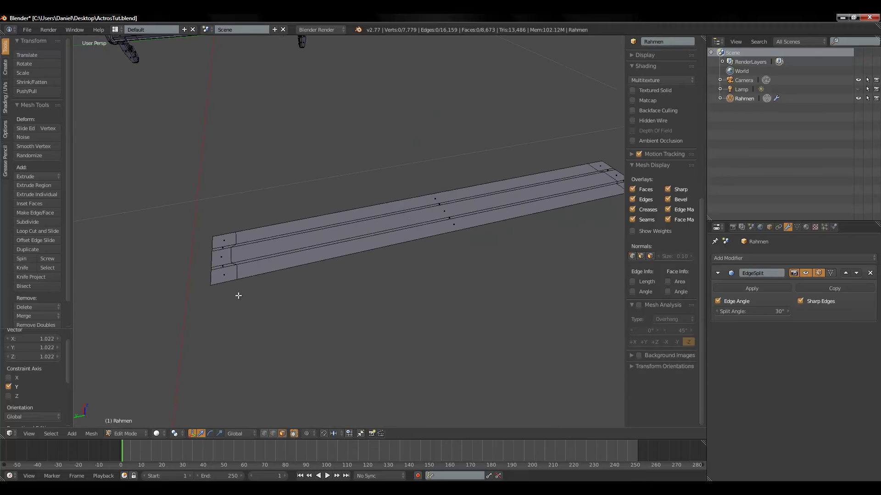
right_click(244, 259, "alt")
right_click(245, 260, "alt")
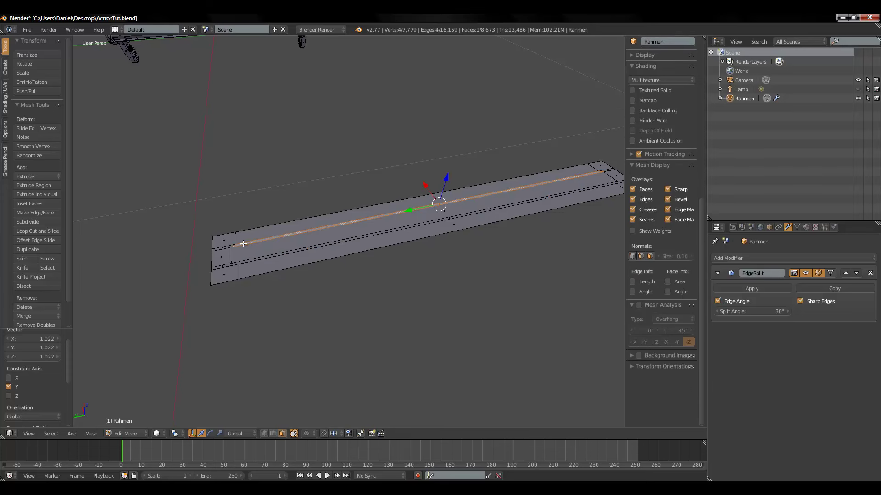
right_click(246, 264, "alt+shift")
right_click(243, 262, "alt")
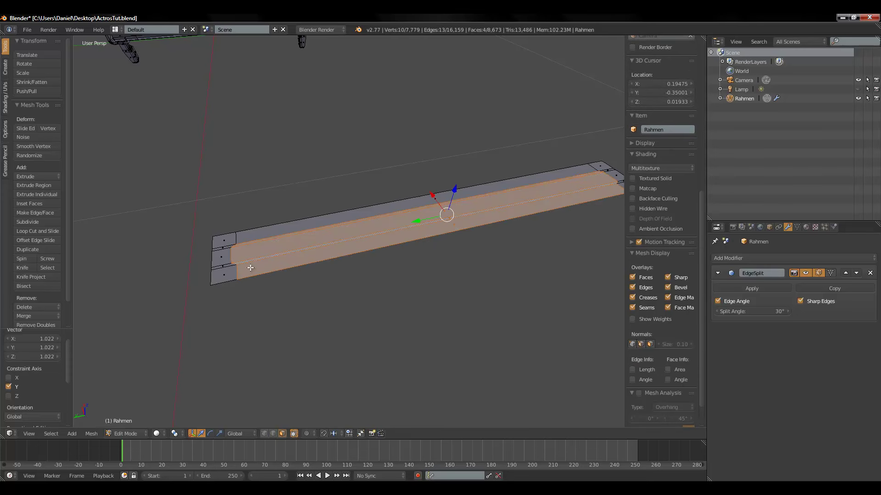
right_click(275, 266, "alt+shift")
mouse_move(475, 283)
middle_mouse_down()
mouse_move(513, 285)
mouse_move(419, 275)
middle_mouse_up()
Step: Extrude the linked strip faces upward to thicken the strap into a solid bar
right_click(284, 260)
key("l")
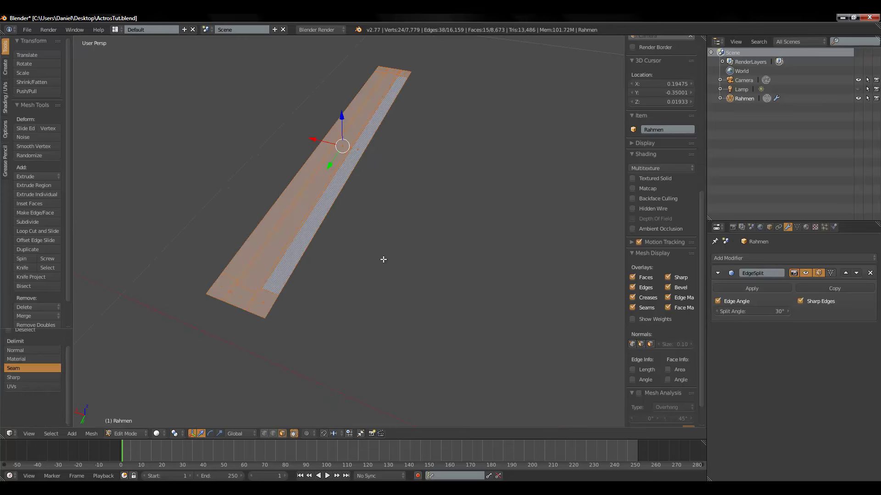
key("e")
right_click(394, 260)
middle_click_drag(397, 260, 357, 132)
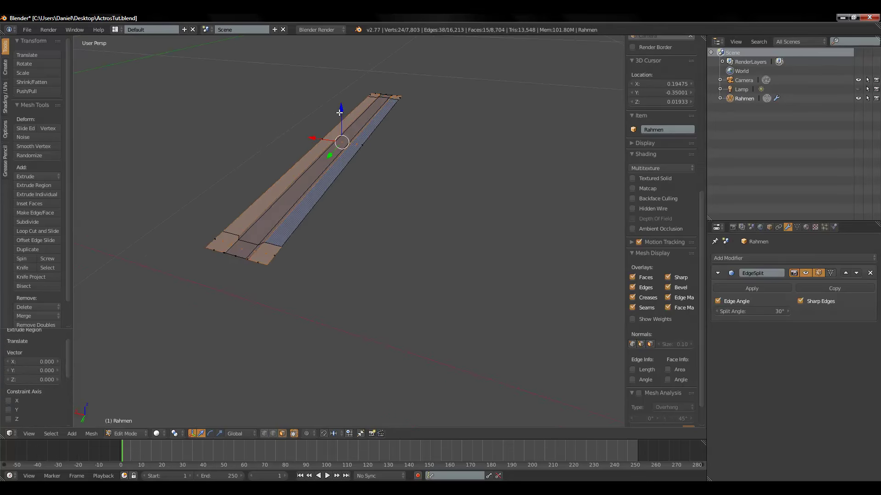
key("e")
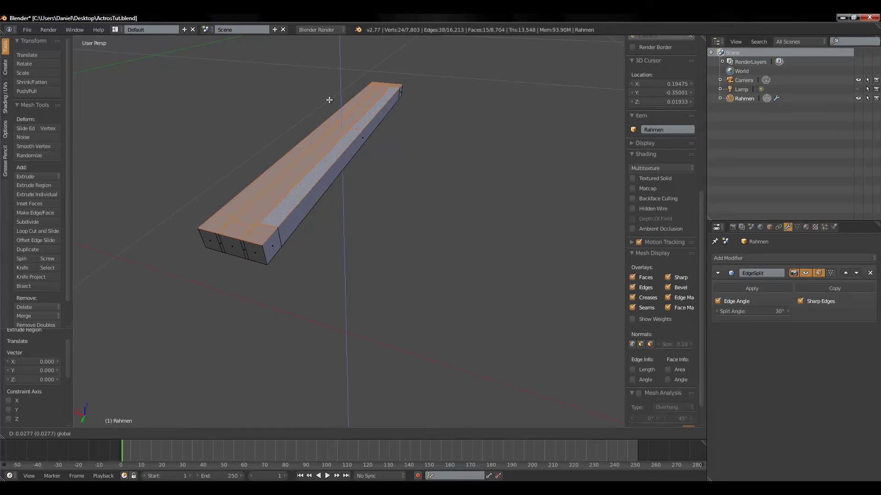
left_click(329, 99)
middle_click_drag(350, 213, 345, 104)
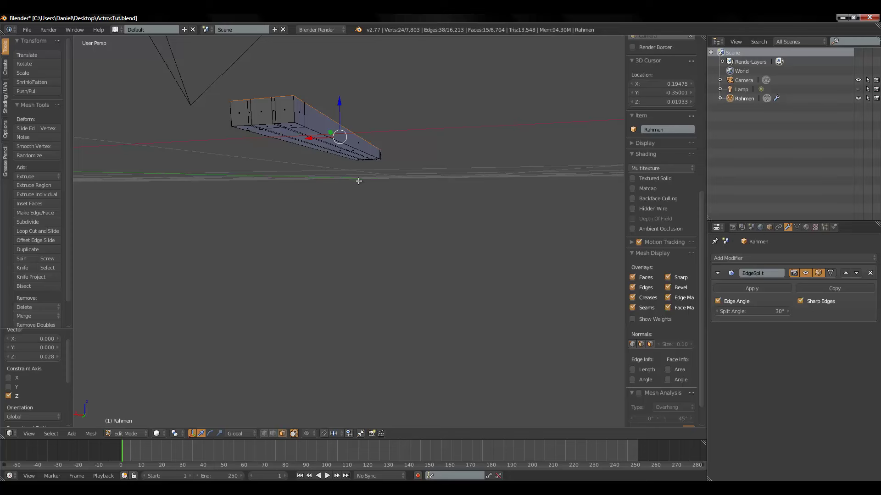
key("e")
left_click(338, 93)
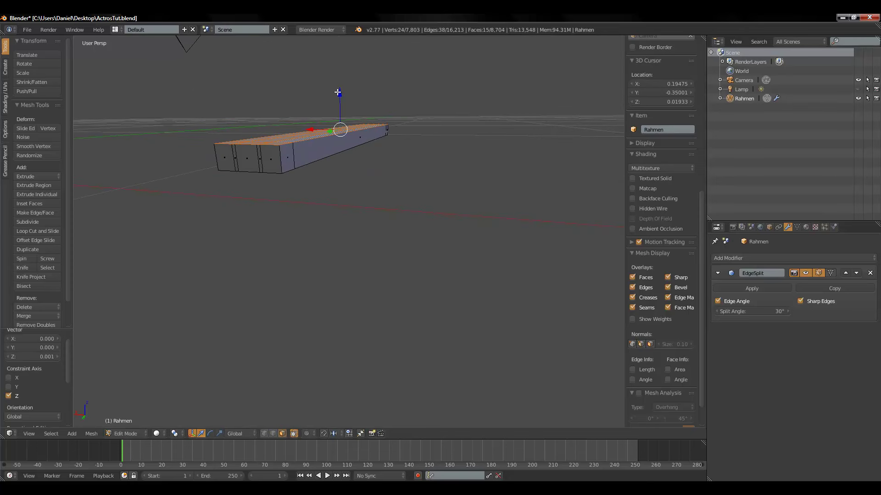
Step: Select the long middle faces along the top of the bar
mouse_move(360, 155)
middle_mouse_down()
mouse_move(379, 183)
mouse_move(308, 227)
middle_mouse_up()
right_click(308, 227)
right_click(286, 229, "shift")
right_click(333, 232, "shift")
mouse_move(452, 291)
middle_mouse_down()
mouse_move(464, 289)
mouse_move(327, 143)
middle_mouse_up()
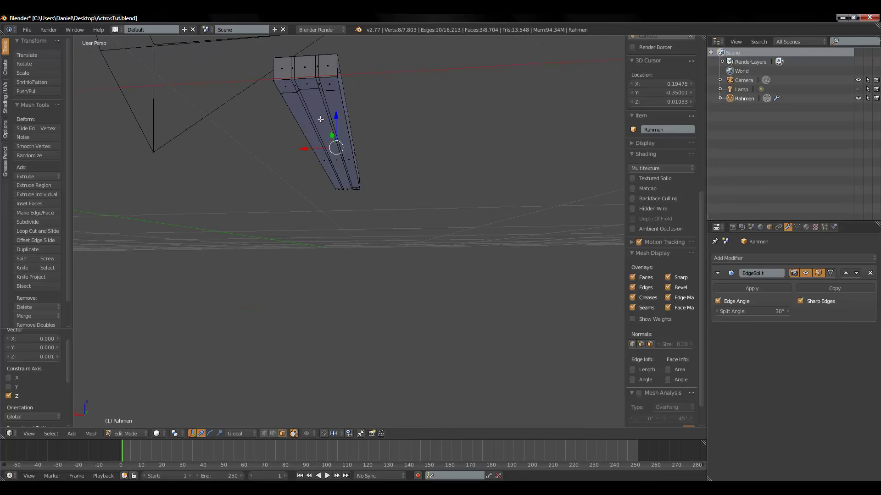
right_click(324, 98, "shift")
right_click(313, 104, "shift")
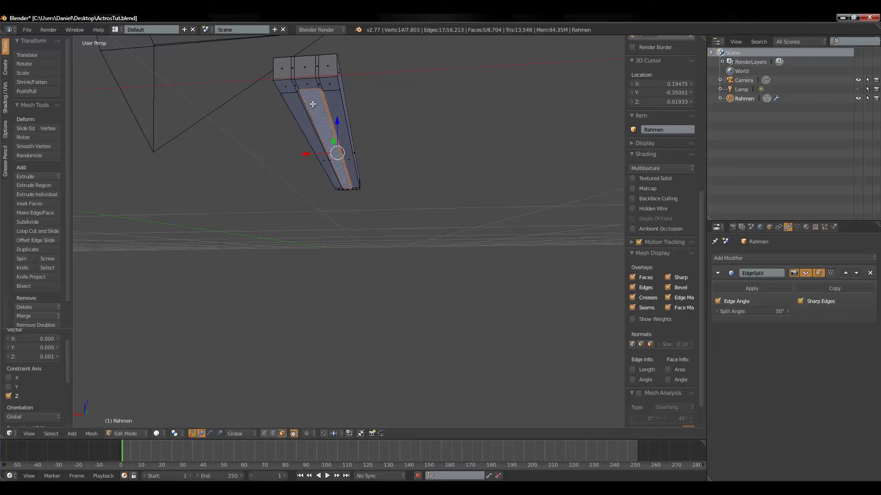
right_click(306, 105, "shift")
middle_click_drag(448, 218, 448, 268)
Step: Extrude the middle top faces and flatten them along Z into a shallow channel
key("e")
right_click(475, 301)
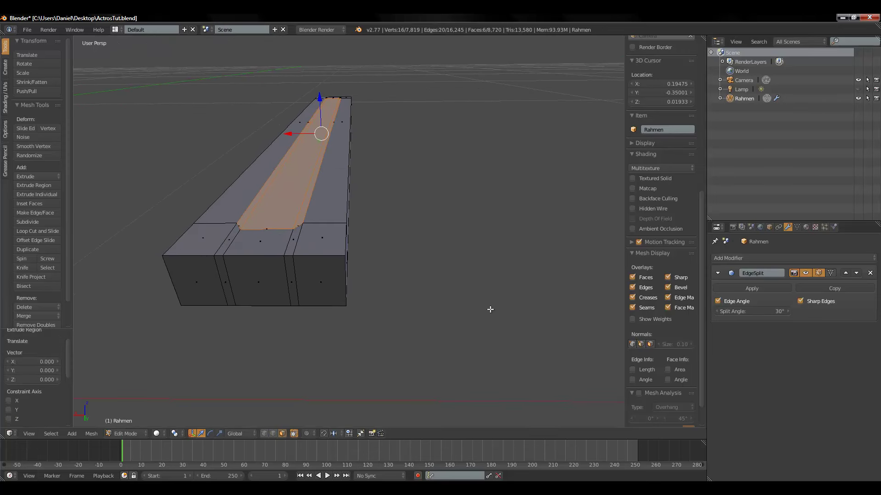
key("s")
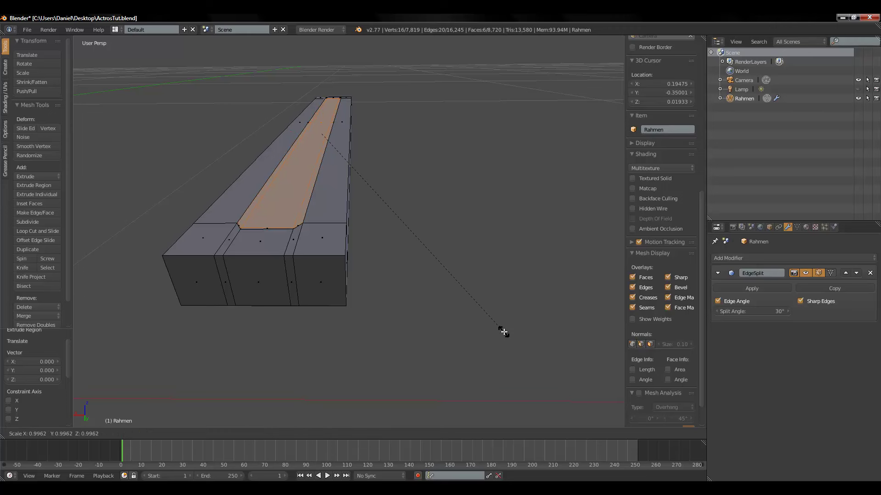
key("z")
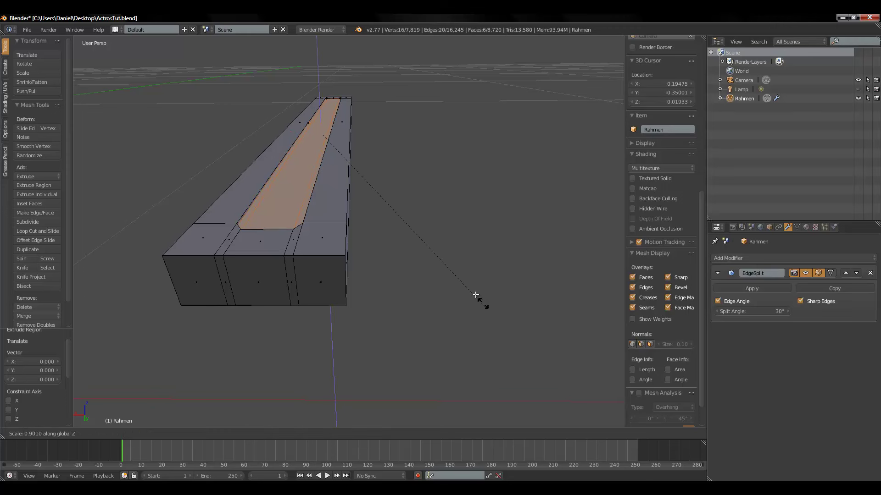
left_click(373, 216)
mouse_move(405, 263)
middle_mouse_down()
mouse_move(393, 228)
mouse_move(401, 222)
mouse_move(403, 238)
mouse_move(378, 216)
mouse_move(295, 198)
mouse_move(306, 239)
mouse_move(301, 229)
middle_mouse_up()
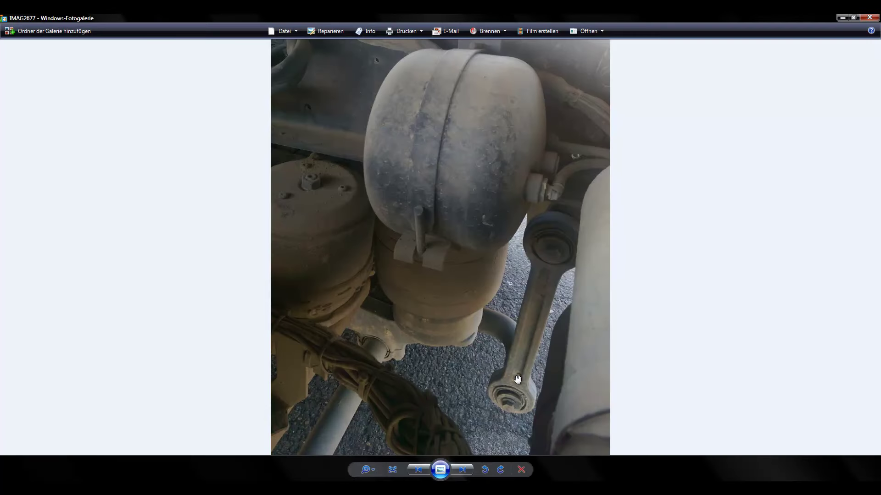
scroll(537, 287, "up", 3)
left_click_drag(585, 353, 513, 100)
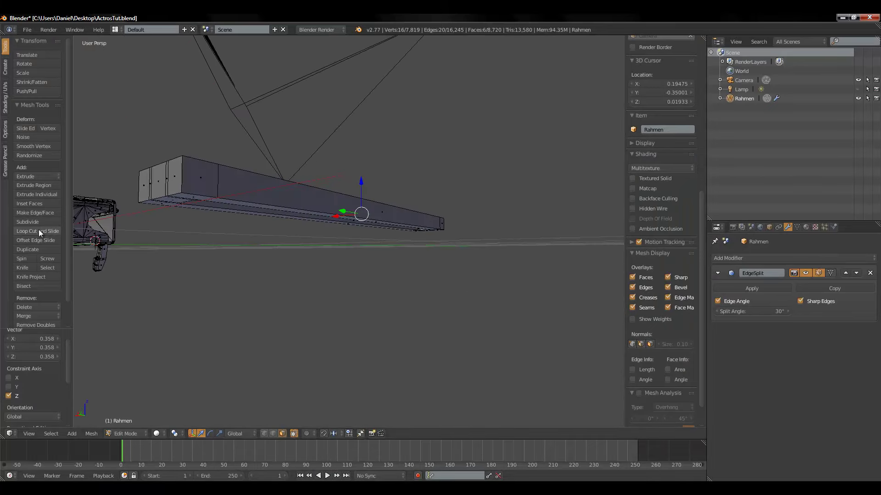
Step: Add two centred edge loops across the bar and spread them apart along Z
left_click(38, 231)
scroll(192, 183, "up", 2)
scroll(192, 184, "down", 1)
left_click(192, 183)
right_click(191, 183)
key("s")
key("z")
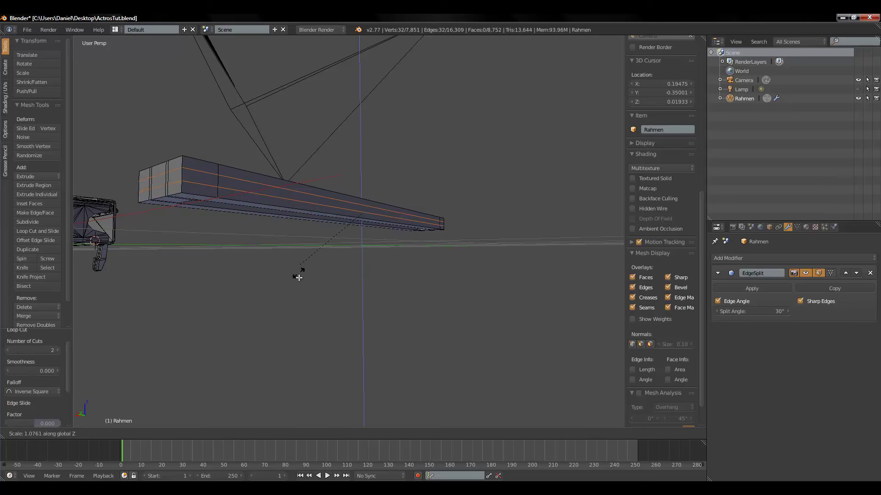
left_click(262, 384)
Step: Select the bar's end-section faces and stretch them slightly along X
left_click(282, 434)
right_click(211, 180)
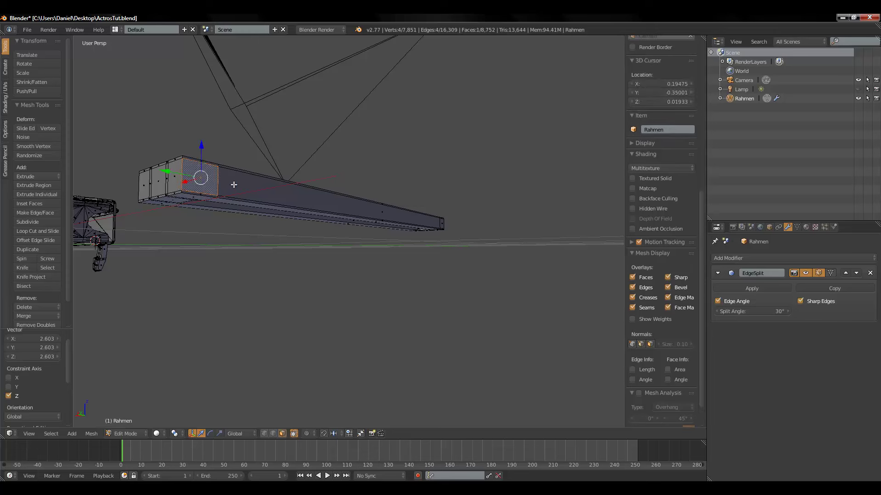
right_click(293, 217, "shift")
mouse_move(443, 239)
middle_mouse_down()
mouse_move(468, 217)
mouse_move(240, 256)
mouse_move(336, 244)
middle_mouse_up()
right_click(461, 223, "shift")
right_click(294, 207, "shift")
middle_click_drag(229, 201, 215, 199)
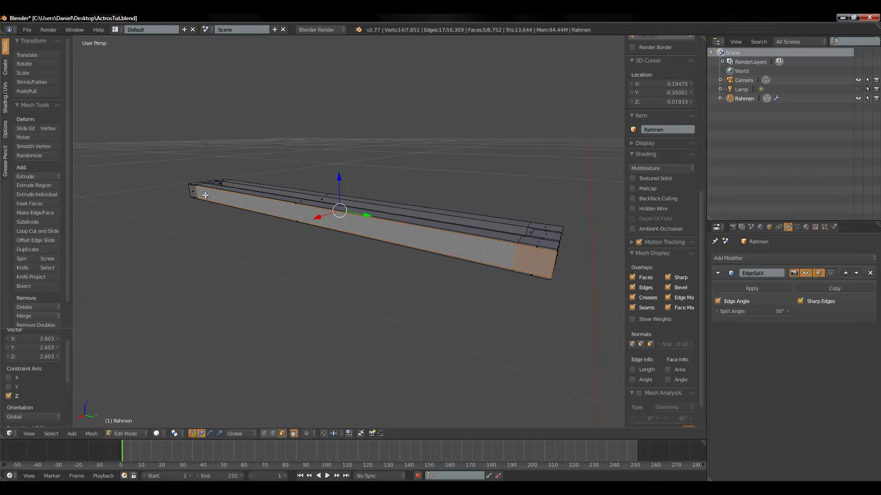
right_click(266, 226, "shift")
mouse_move(265, 226)
middle_mouse_down()
mouse_move(403, 289)
mouse_move(385, 271)
mouse_move(408, 310)
mouse_move(419, 310)
middle_mouse_up()
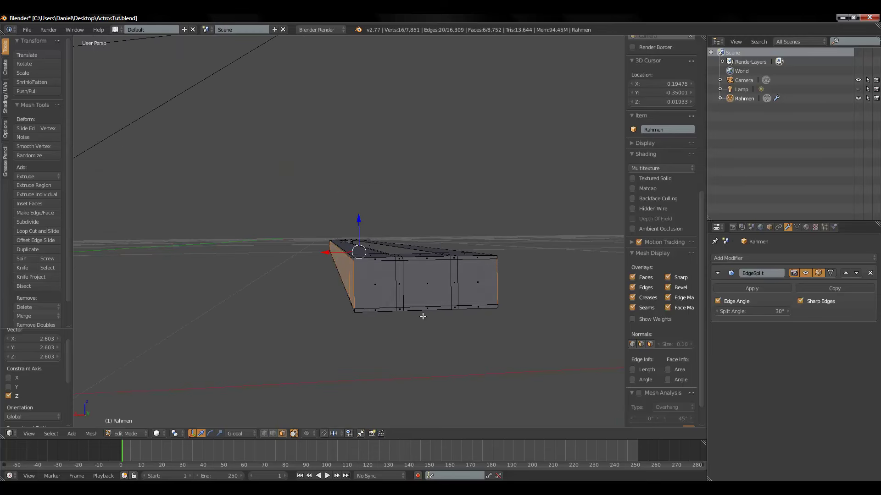
key("s")
key("x")
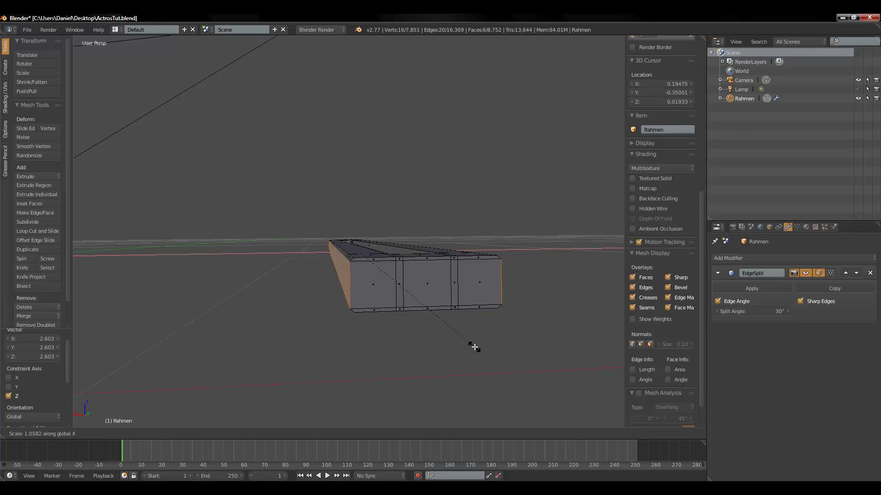
left_click(474, 347)
Step: Select the front, middle, right end block and top bevel faces near the bar's end
mouse_move(386, 299)
middle_mouse_down()
mouse_move(403, 311)
mouse_move(396, 290)
middle_mouse_up()
right_click(379, 274)
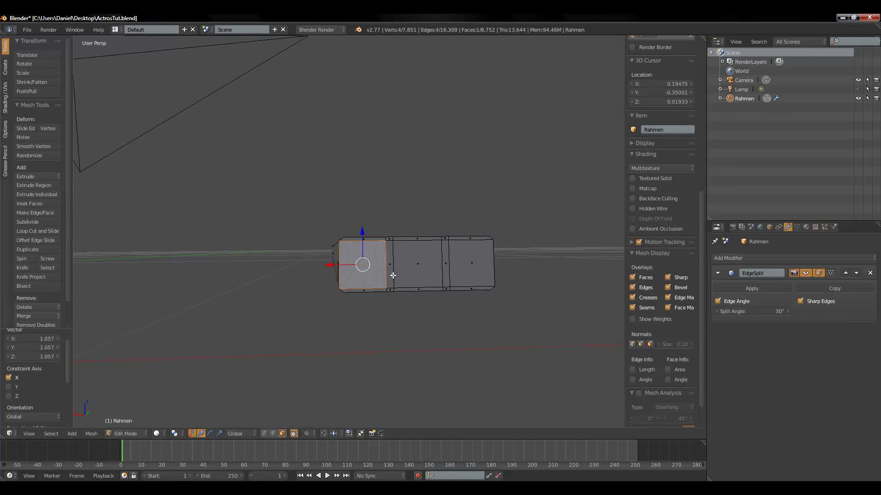
right_click(390, 276, "shift")
right_click(418, 277, "shift")
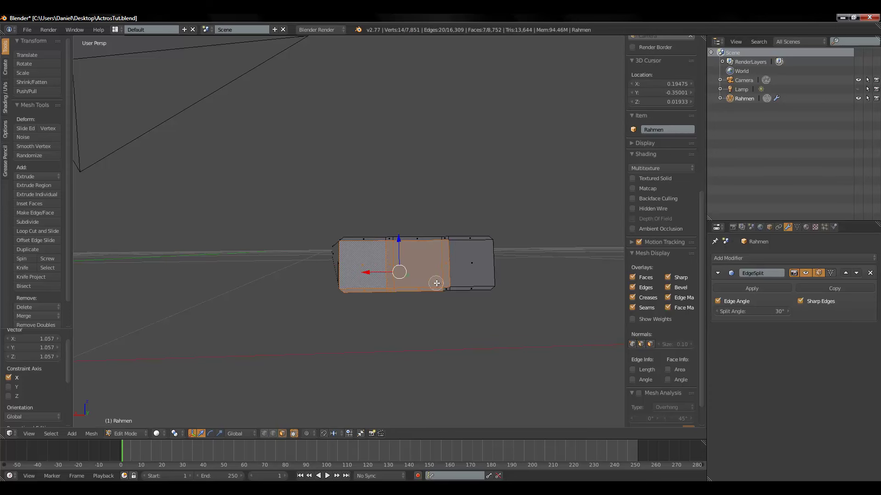
right_click(464, 264, "shift")
right_click(445, 252, "shift")
right_click(388, 248, "shift")
right_click(387, 245, "shift")
mouse_move(380, 248)
middle_mouse_down()
mouse_move(344, 279)
mouse_move(469, 265)
mouse_move(430, 294)
mouse_move(391, 295)
mouse_move(376, 314)
mouse_move(474, 332)
middle_mouse_up()
Step: Add the opposite side faces and lower bevel strips to the face selection
scroll(475, 331, "down", 5)
mouse_move(476, 298)
middle_mouse_down()
mouse_move(414, 285)
mouse_move(403, 300)
mouse_move(402, 247)
middle_mouse_up()
scroll(401, 247, "up", 5)
middle_click_drag(399, 171, 431, 251)
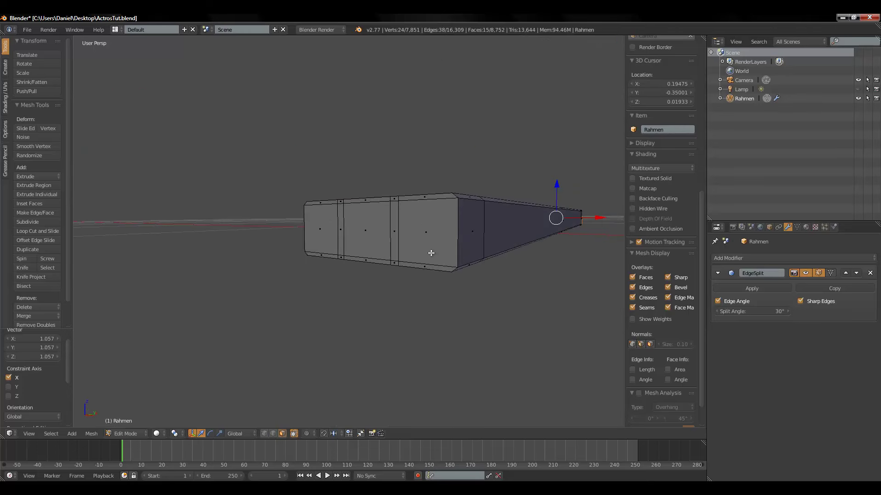
right_click(399, 205)
right_click(349, 206, "shift")
right_click(323, 212, "shift")
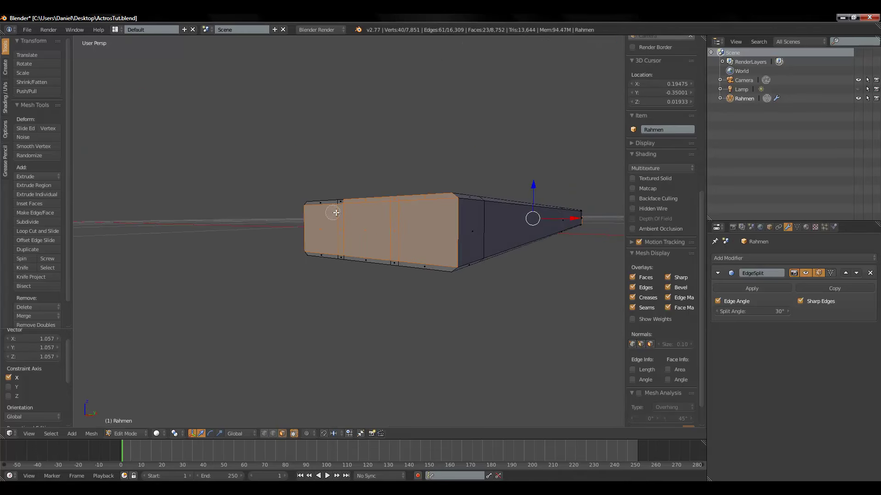
right_click(343, 244, "shift")
right_click(345, 248, "shift")
right_click(402, 255, "shift")
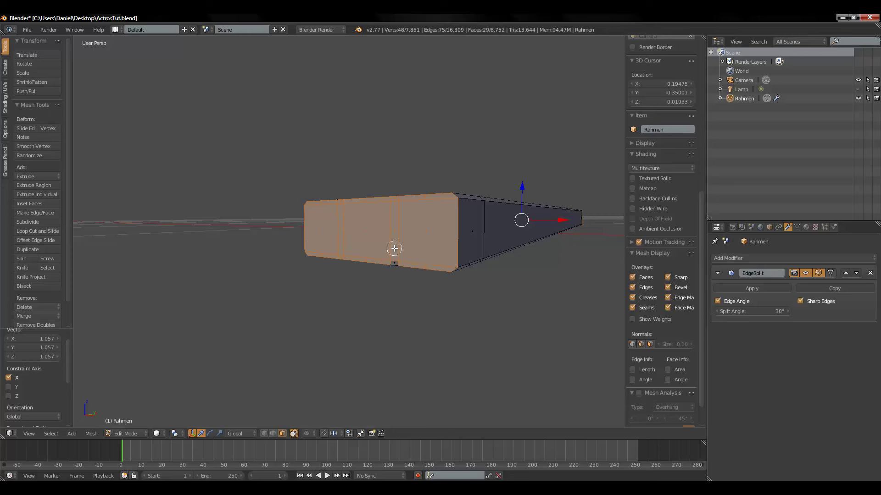
Step: Delete the selected faces to open a channel through the bar
key("x")
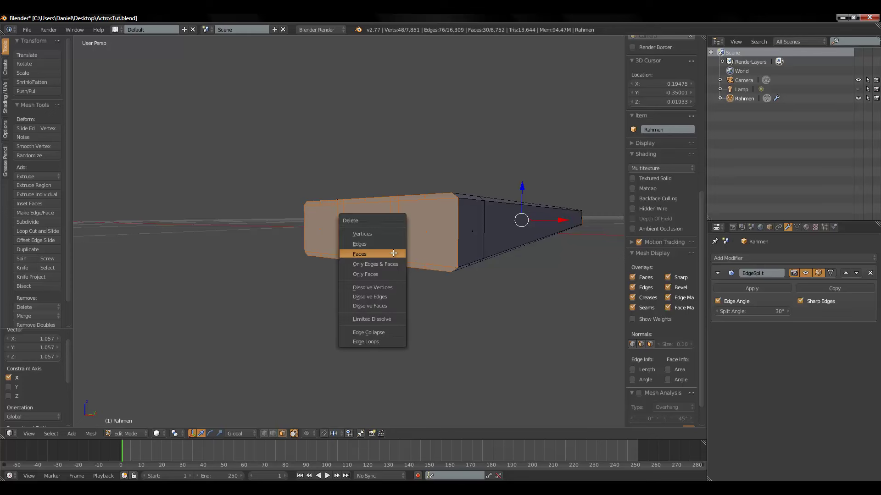
left_click(394, 253)
mouse_move(417, 250)
middle_mouse_down()
mouse_move(456, 275)
mouse_move(443, 257)
mouse_move(452, 265)
mouse_move(432, 289)
mouse_move(496, 332)
mouse_move(480, 182)
middle_mouse_up()
Step: Scale the channel faces to 0.772 along Z and 0.823 along X
right_click(434, 286)
scroll(416, 313, "up", 5)
right_click(427, 319, "shift")
right_click(504, 334, "shift")
right_click(426, 106, "shift")
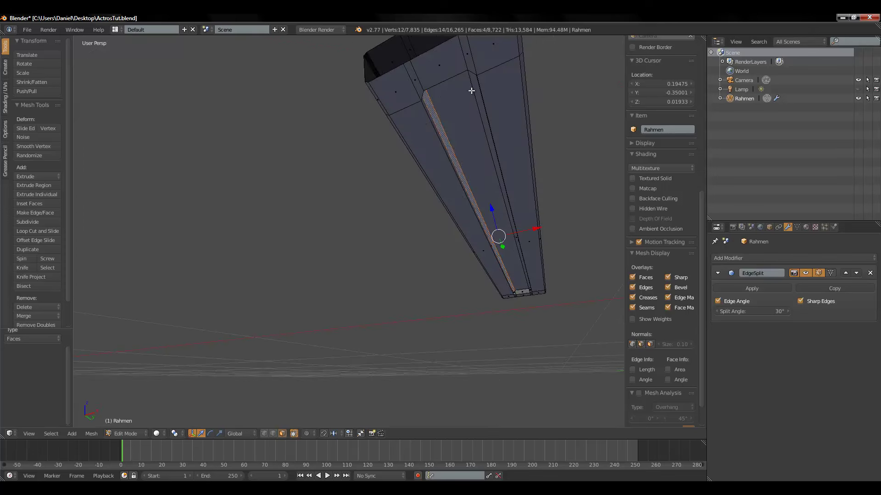
right_click(468, 94, "shift")
middle_click_drag(473, 89, 512, 283)
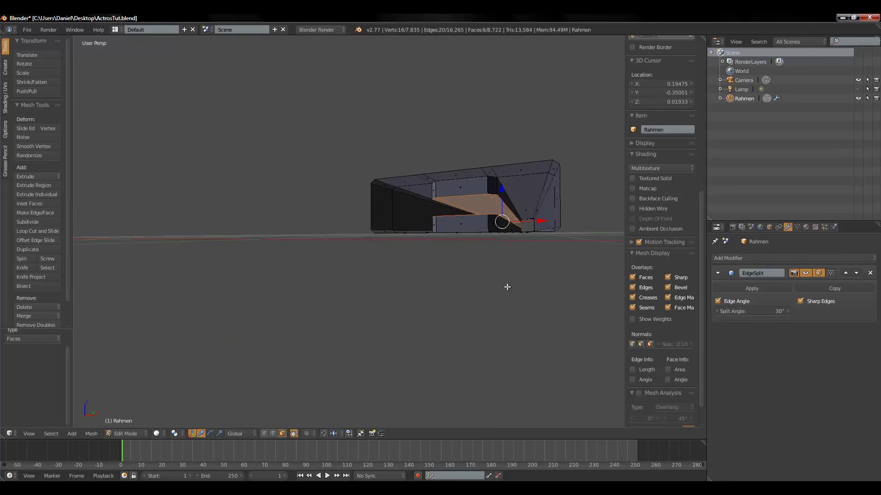
key("s")
key("z")
left_click(515, 292)
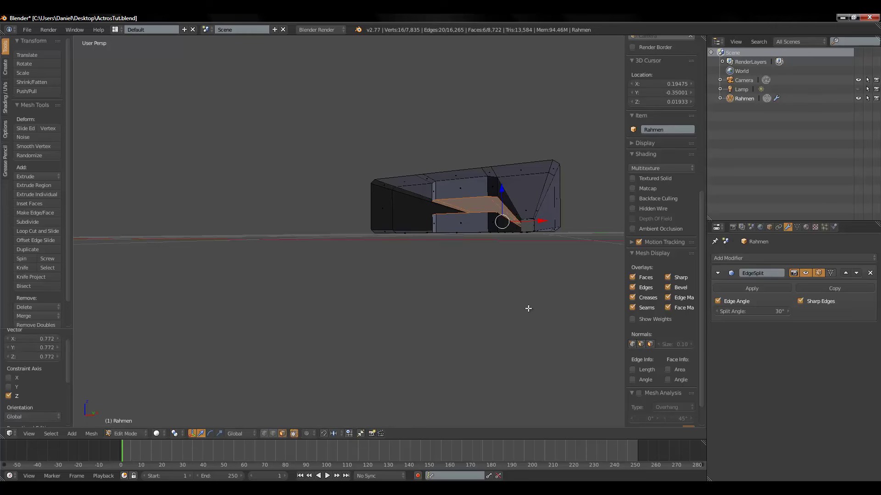
key("s")
key("x")
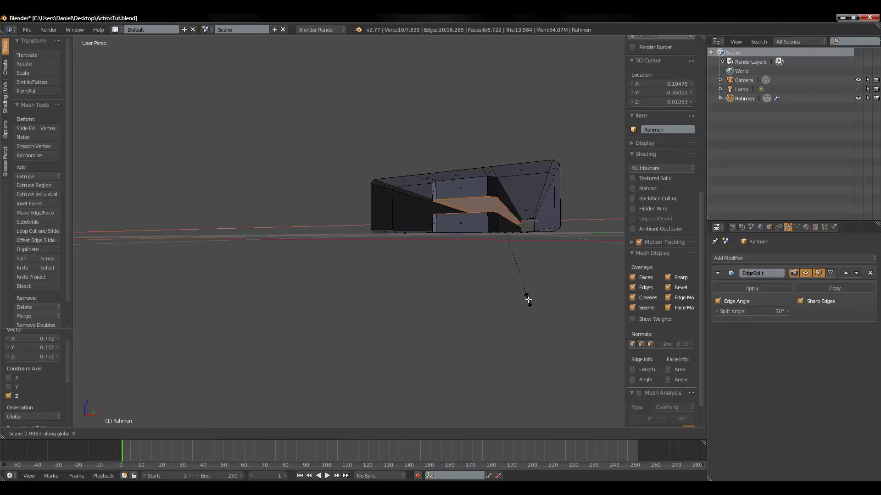
left_click(522, 288)
Step: Select the beam's end-cap face plus neighbouring beam and strip faces
mouse_move(523, 288)
middle_mouse_down()
mouse_move(499, 248)
mouse_move(472, 296)
mouse_move(507, 263)
mouse_move(430, 289)
mouse_move(299, 282)
mouse_move(374, 284)
mouse_move(374, 326)
mouse_move(409, 301)
mouse_move(505, 299)
mouse_move(328, 234)
middle_mouse_up()
right_click(454, 316)
right_click(507, 262)
right_click(240, 284, "shift")
right_click(258, 261, "shift")
mouse_move(270, 264)
middle_mouse_down()
mouse_move(308, 250)
mouse_move(279, 197)
mouse_move(294, 145)
mouse_move(363, 151)
middle_mouse_up()
right_click(272, 177, "shift")
right_click(275, 175, "shift")
right_click(290, 147, "shift")
Step: Extend the selection across the left block, long beam faces and beam-end faces
right_click(303, 122, "shift")
right_click(351, 144, "shift")
right_click(341, 163, "shift")
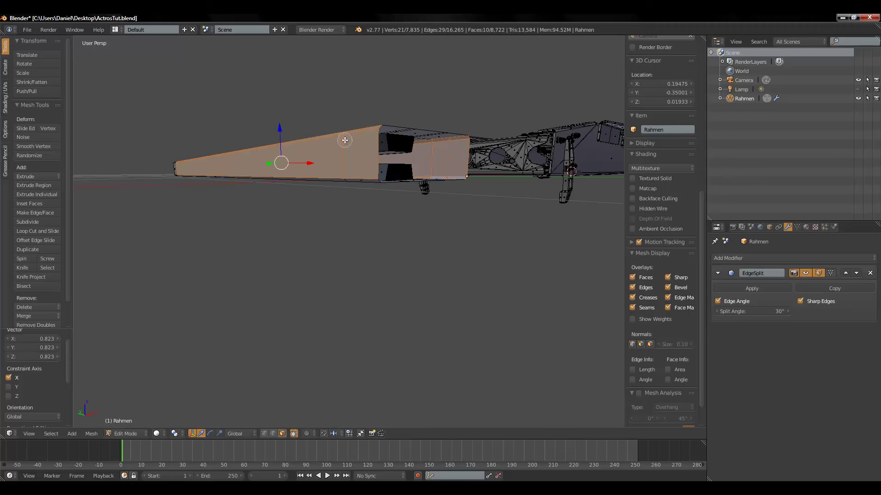
right_click(250, 169, "shift")
mouse_move(250, 169)
middle_mouse_down()
mouse_move(426, 227)
mouse_move(347, 190)
middle_mouse_up()
scroll(431, 227, "down", 3)
right_click(330, 207, "shift")
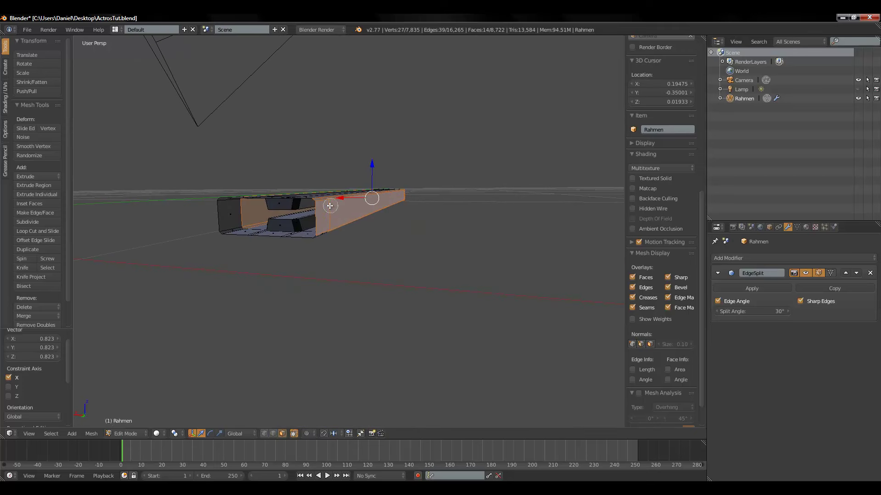
right_click(326, 224, "shift")
middle_click_drag(326, 224, 357, 243)
mouse_move(544, 249)
middle_mouse_down()
mouse_move(393, 210)
mouse_move(335, 233)
mouse_move(328, 171)
middle_mouse_up()
scroll(360, 213, "up", 3)
right_click(335, 233, "shift")
middle_click_drag(362, 162, 319, 378)
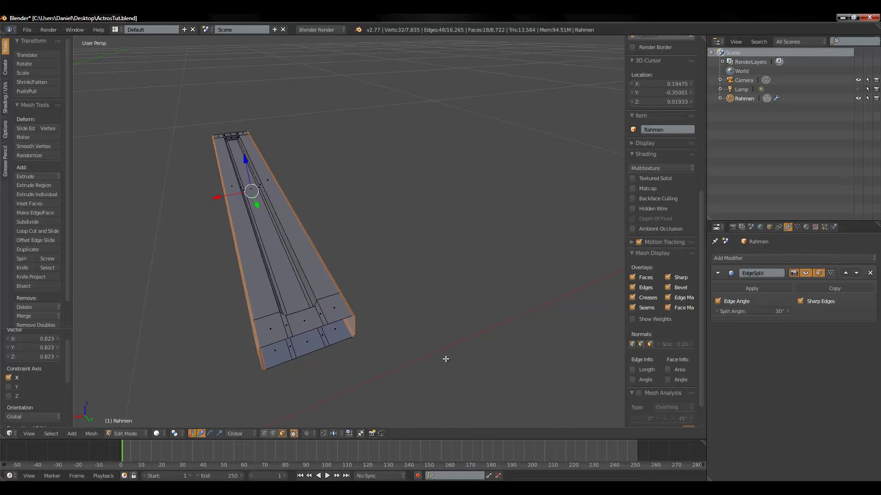
Step: Narrow the selected beam along X to 0.975
key("s")
key("x")
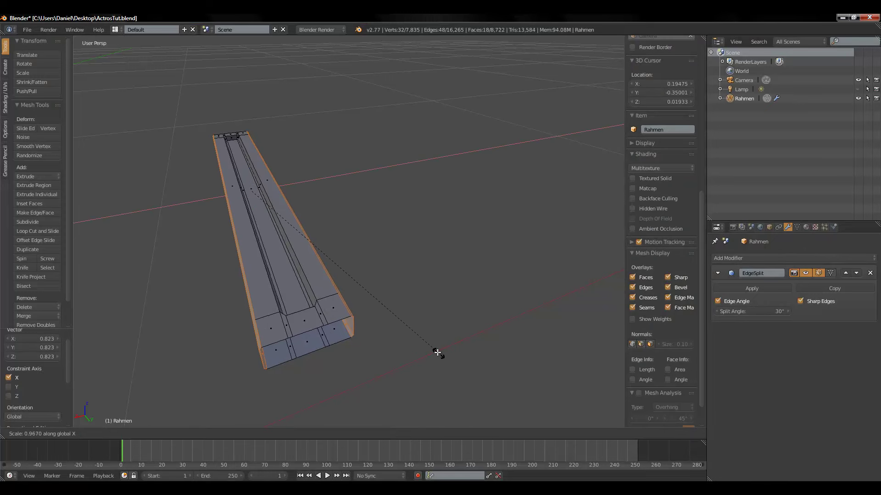
left_click(433, 353)
right_click(334, 335)
mouse_move(334, 335)
middle_mouse_down()
mouse_move(301, 331)
mouse_move(334, 345)
middle_mouse_up()
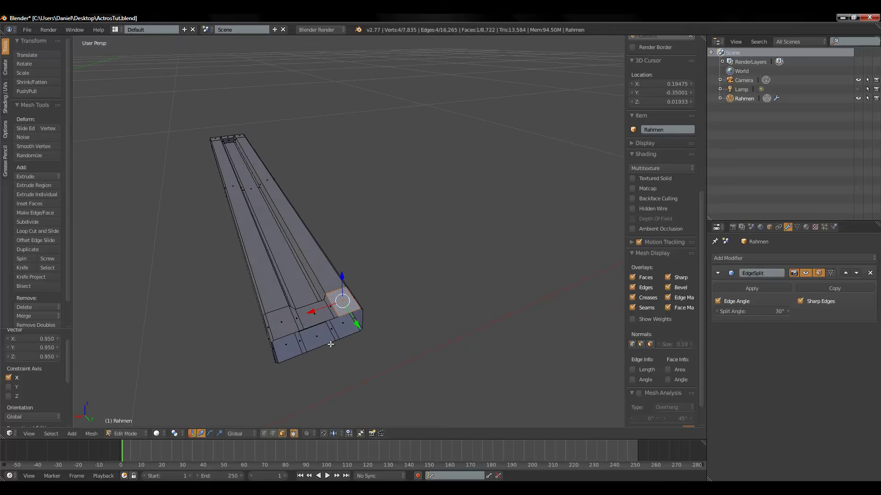
key("ctrl+z")
key("s")
key("x")
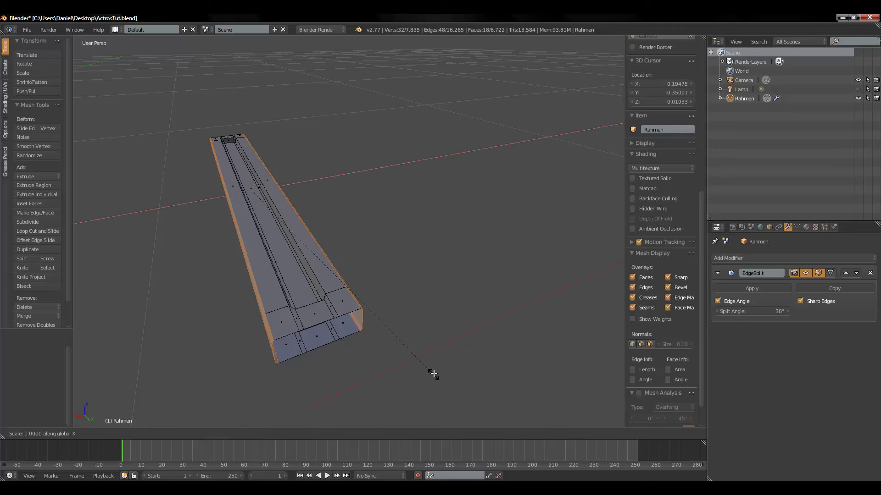
left_click(389, 331)
Step: Merge the first short edges at the beam end At Last
mouse_move(390, 332)
middle_mouse_down()
mouse_move(352, 339)
mouse_move(339, 355)
mouse_move(381, 331)
middle_mouse_up()
middle_click_drag(437, 344, 333, 309)
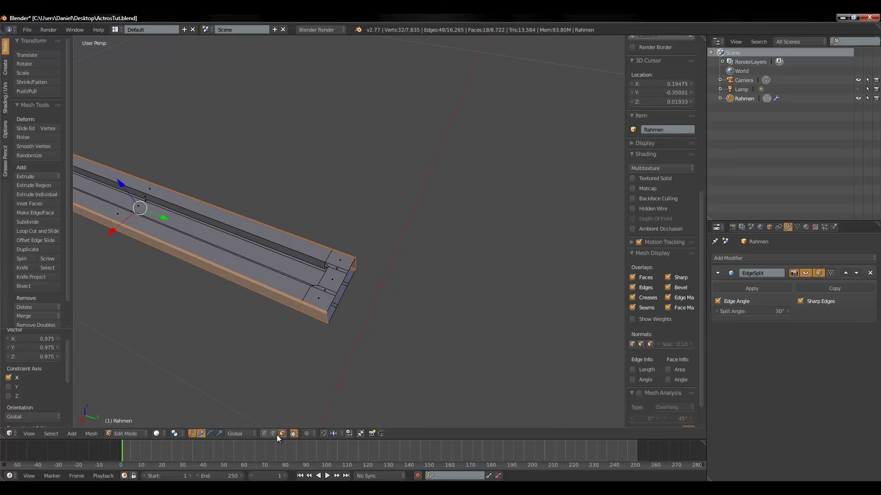
right_click(336, 290)
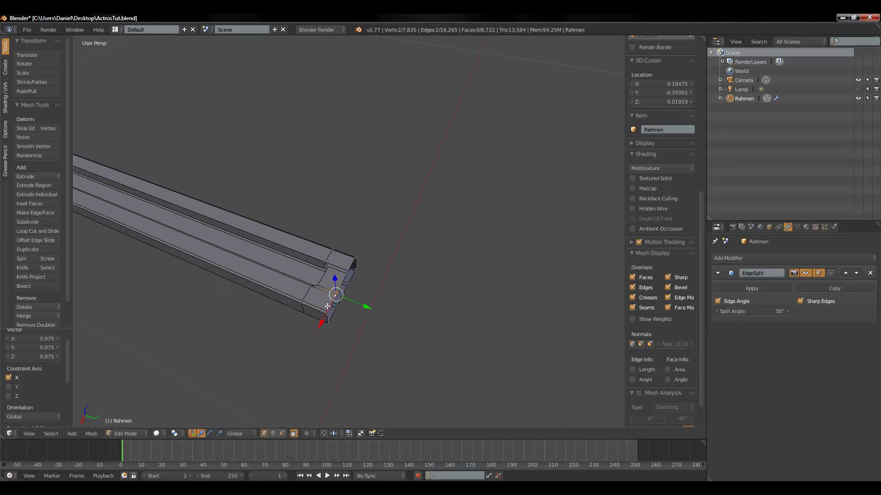
key("alt+m")
left_click(328, 305)
right_click(351, 262)
right_click(352, 261, "shift")
middle_click_drag(345, 262, 340, 227)
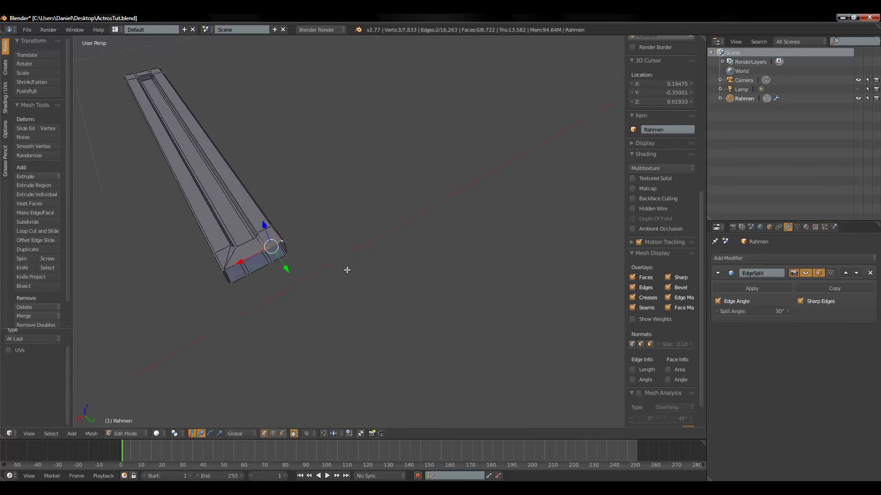
key("alt+m")
left_click(337, 226)
Step: Merge loose vertex pairs at the beam end's lower left and right corners
right_click(196, 253)
key("alt+m")
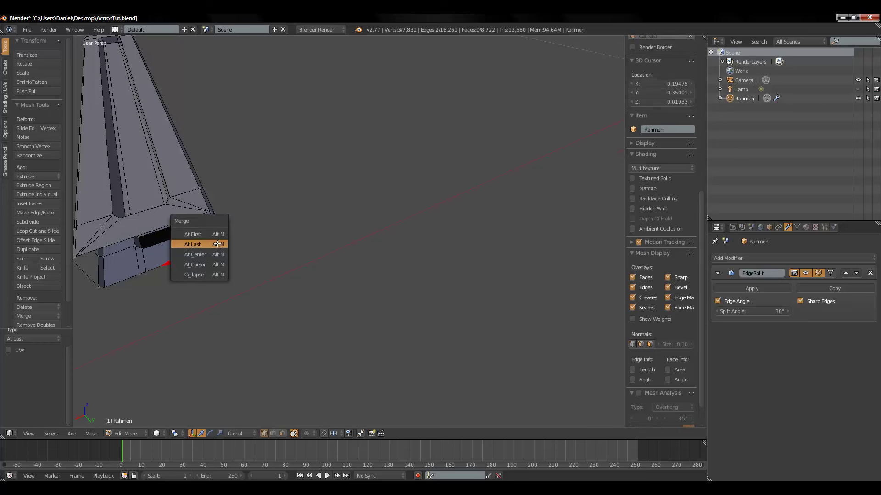
left_click(211, 242)
right_click(144, 273)
right_click(104, 287, "shift")
key("alt+m")
left_click(97, 287)
middle_click_drag(174, 290, 334, 212)
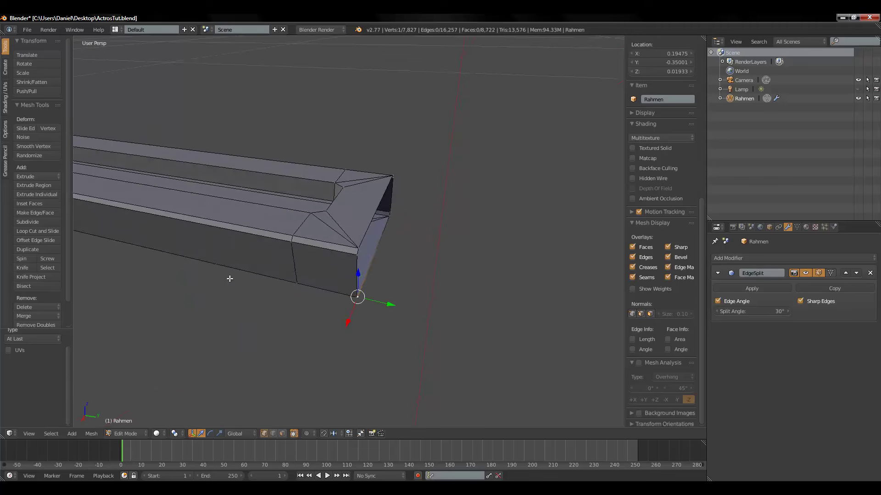
right_click(410, 219, "shift")
key("alt+m")
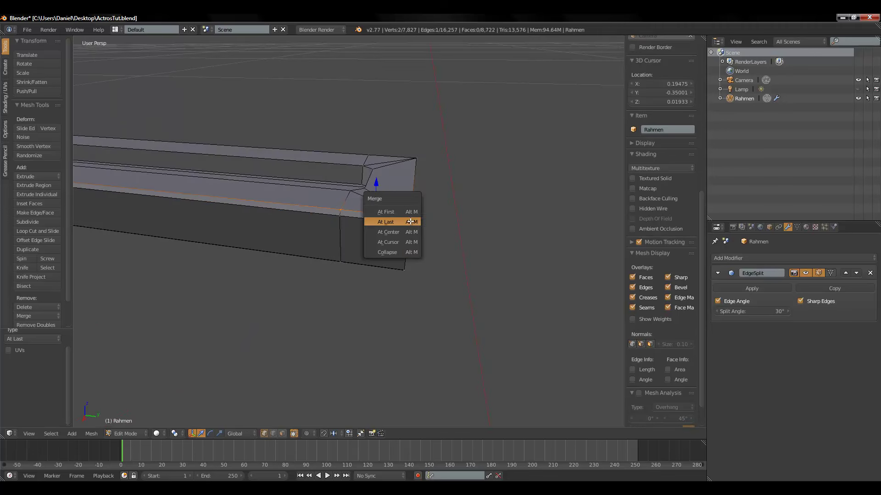
left_click(405, 222)
Step: Merge more corner vertices, including a vertex pair on the beam end's top face
right_click(339, 217, "shift")
key("alt+m")
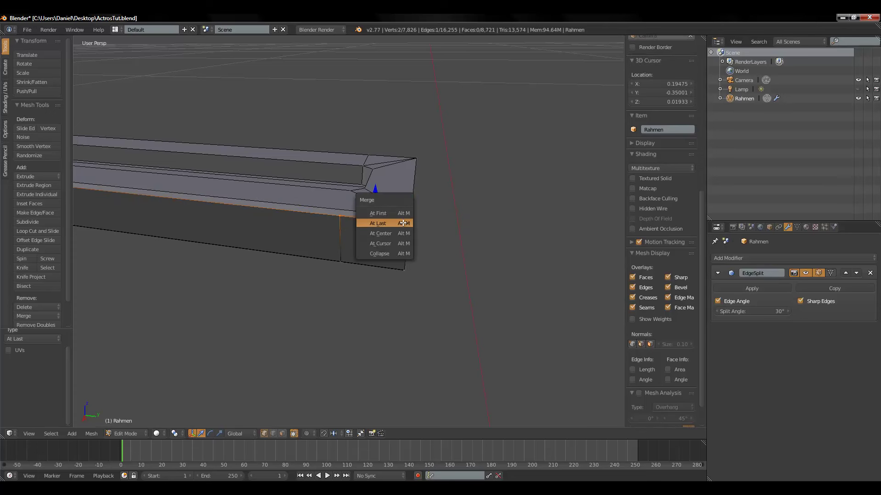
left_click(400, 224)
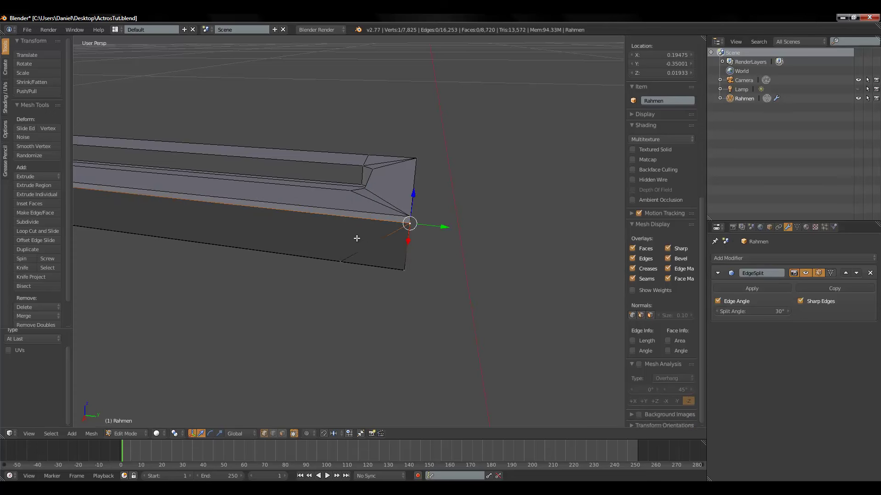
right_click(404, 270, "shift")
key("alt+m")
left_click(435, 275)
key("KP_Decimal")
mouse_move(434, 235)
middle_mouse_down()
mouse_move(414, 155)
mouse_move(423, 176)
mouse_move(409, 199)
mouse_move(513, 258)
mouse_move(446, 242)
mouse_move(413, 186)
mouse_move(374, 229)
middle_mouse_up()
right_click(379, 105)
right_click(426, 102, "shift")
key("alt+m")
left_click(451, 138)
Step: Merge further vertex pairs, nudging one leftover vertex into place
right_click(335, 220, "shift")
key("alt+m")
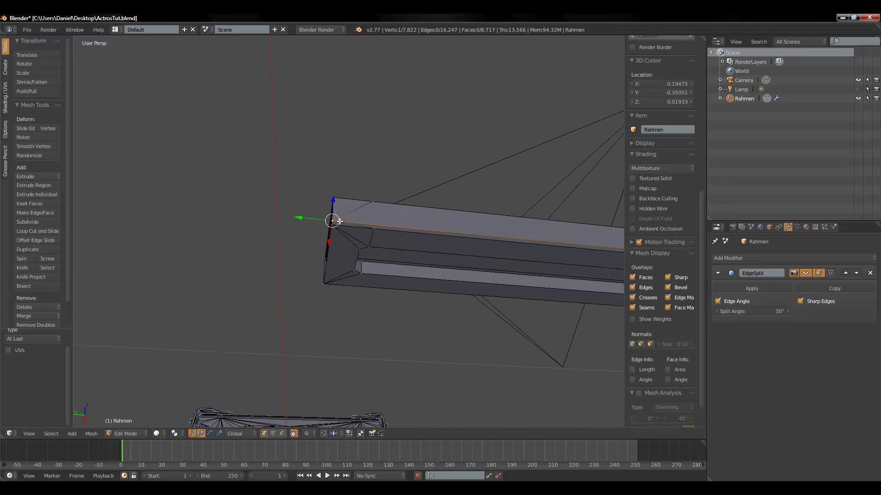
left_click(337, 217)
key("g")
left_click(338, 222)
right_click(333, 225, "shift")
key("alt+m")
left_click(333, 225)
mouse_move(333, 225)
middle_mouse_down()
mouse_move(388, 244)
mouse_move(352, 316)
middle_mouse_up()
right_click(344, 316, "shift")
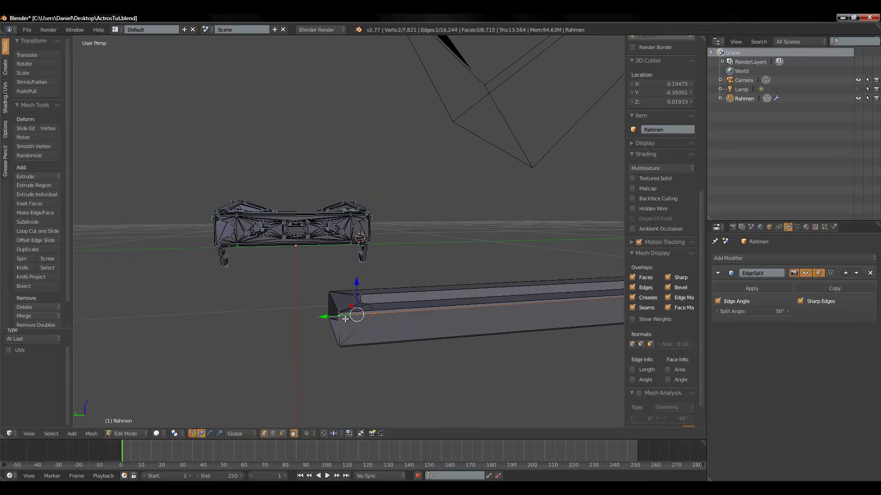
key("alt+m")
left_click(345, 316)
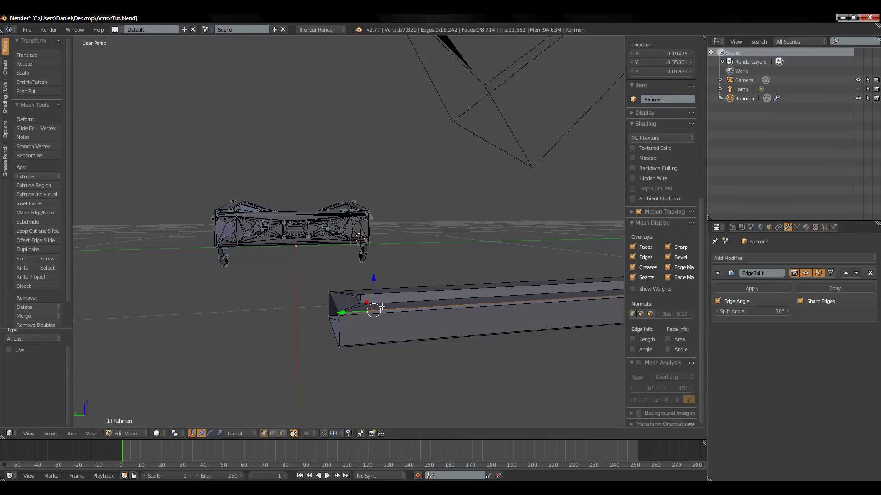
Step: Merge the near corner vertices at the beam end into single points
right_click(360, 313, "shift")
key("alt+m")
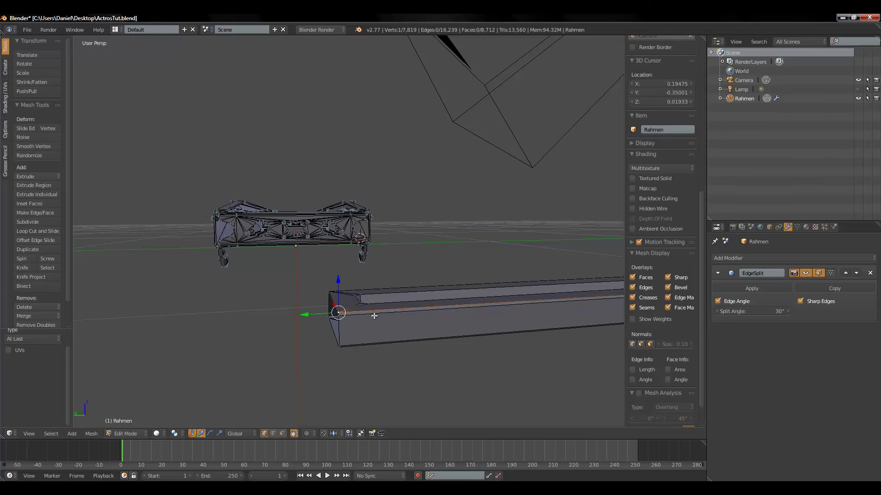
left_click(356, 313)
mouse_move(362, 321)
middle_mouse_down()
mouse_move(281, 312)
mouse_move(279, 229)
mouse_move(290, 294)
middle_mouse_up()
right_click(290, 293)
right_click(378, 302, "shift")
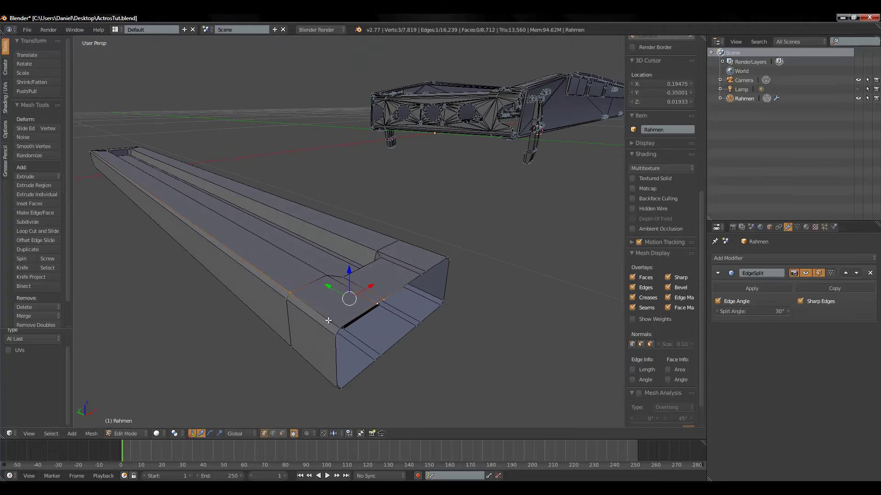
key("alt+m")
left_click(343, 315)
mouse_move(343, 315)
middle_mouse_down()
mouse_move(363, 303)
mouse_move(403, 316)
middle_mouse_up()
right_click(447, 309, "shift")
key("alt+m")
left_click(414, 326)
Step: Merge the bottom-edge vertex pair and the upper vertices at the beam end
right_click(372, 335)
right_click(430, 354, "shift")
key("alt+m")
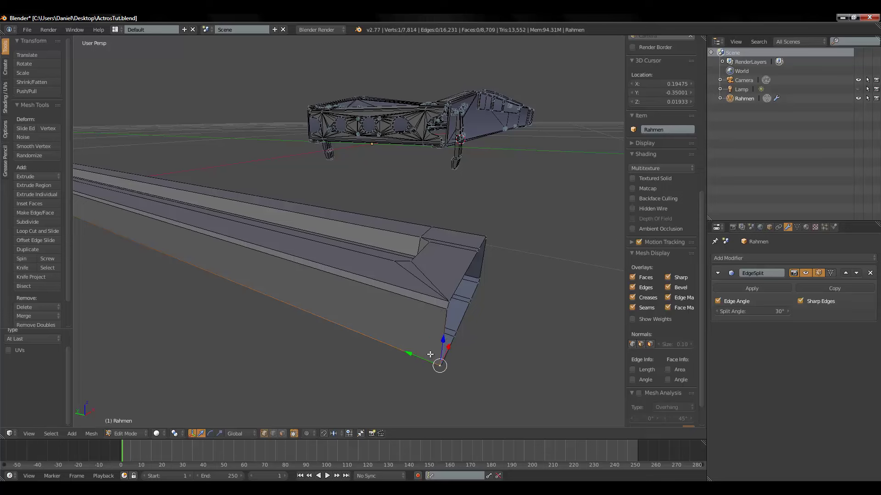
left_click(431, 353)
middle_click_drag(430, 353, 370, 167)
right_click(407, 99, "shift")
key("alt+m")
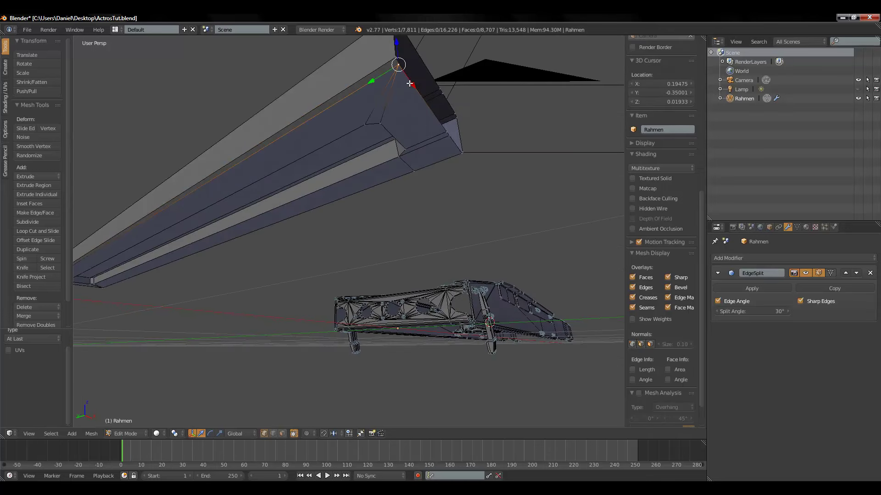
left_click(398, 66)
Step: Merge the four vertices at the beam's corner, then another side cluster
middle_click_drag(398, 66, 339, 180)
right_click(242, 135)
right_click(284, 140, "shift")
left_click_drag(284, 140, 272, 116)
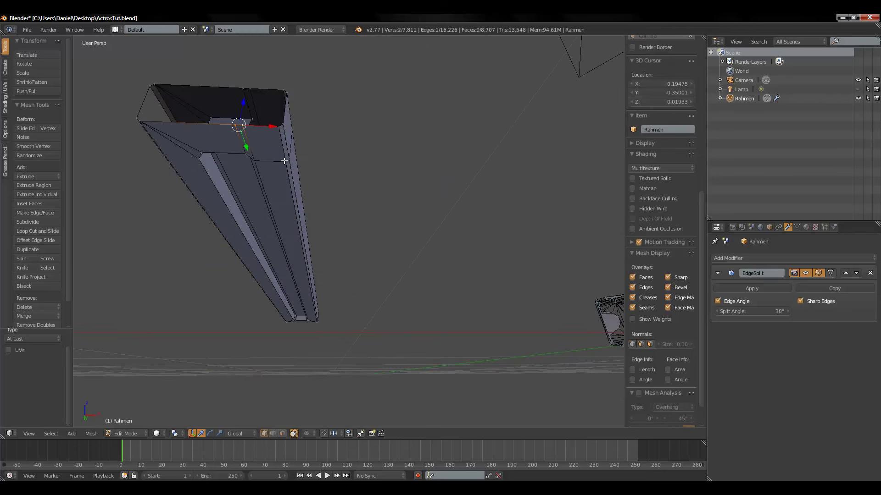
key("alt+m")
left_click(282, 134)
mouse_move(282, 134)
middle_mouse_down()
mouse_move(213, 214)
mouse_move(227, 219)
mouse_move(245, 254)
middle_mouse_up()
right_click(200, 210, "shift")
key("alt+m")
left_click(202, 212)
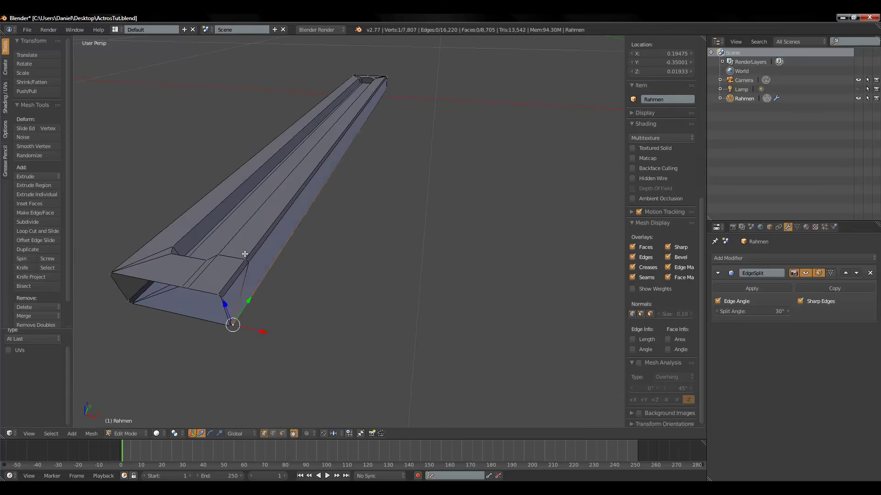
Step: Merge the final vertex pairs at the beam end At Last
right_click(183, 275, "shift")
right_click(218, 256, "shift")
key("alt+m")
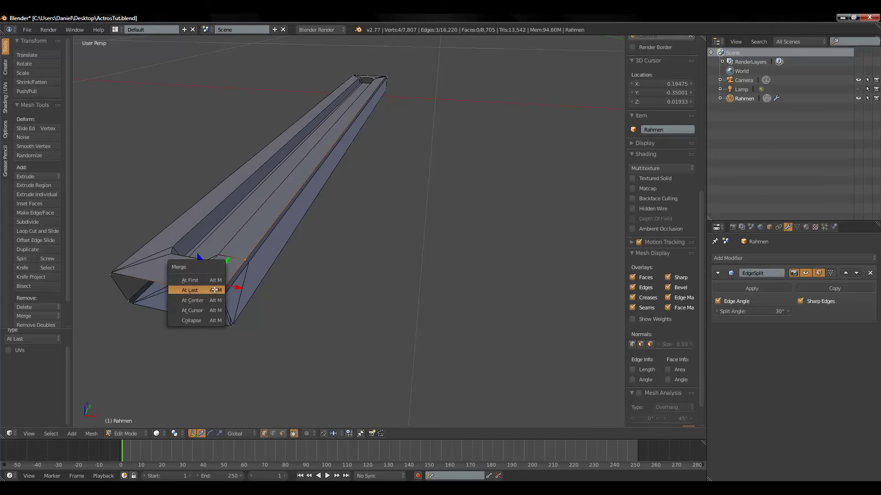
left_click(214, 289)
right_click(250, 260, "shift")
key("alt+m")
key("Escape")
right_click(226, 296, "shift")
key("alt+m")
left_click(226, 296)
Step: Snap the 3D cursor to the beam's end-face loop and add a 10-vertex cylinder there
middle_click_drag(239, 289, 235, 250)
scroll(233, 220, "up", 2)
mouse_move(234, 220)
middle_mouse_down()
mouse_move(279, 269)
mouse_move(322, 281)
mouse_move(403, 260)
mouse_move(352, 240)
middle_mouse_up()
scroll(262, 258, "down", 2)
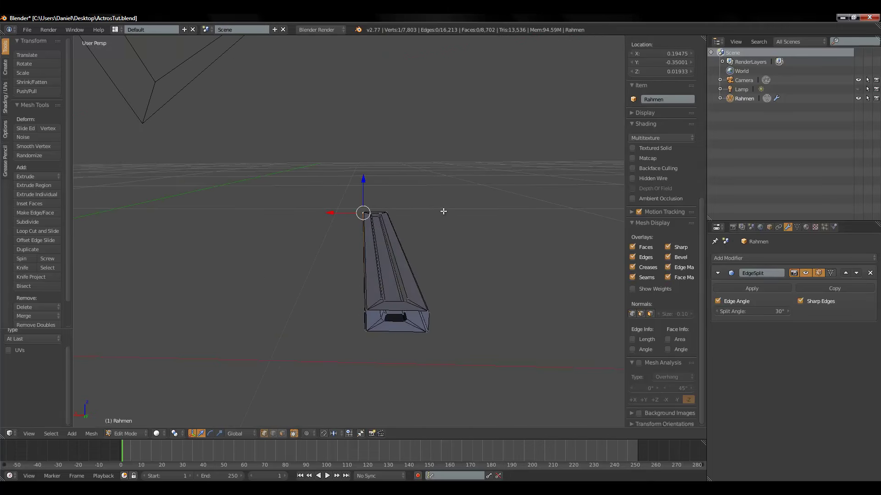
mouse_move(409, 198)
middle_mouse_down()
mouse_move(485, 309)
mouse_move(567, 281)
mouse_move(17, 269)
middle_mouse_up()
middle_click_drag(263, 275, 317, 248)
scroll(300, 259, "up", 3)
mouse_move(254, 281)
middle_mouse_down()
mouse_move(314, 271)
mouse_move(314, 251)
middle_mouse_up()
right_click(328, 232, "alt")
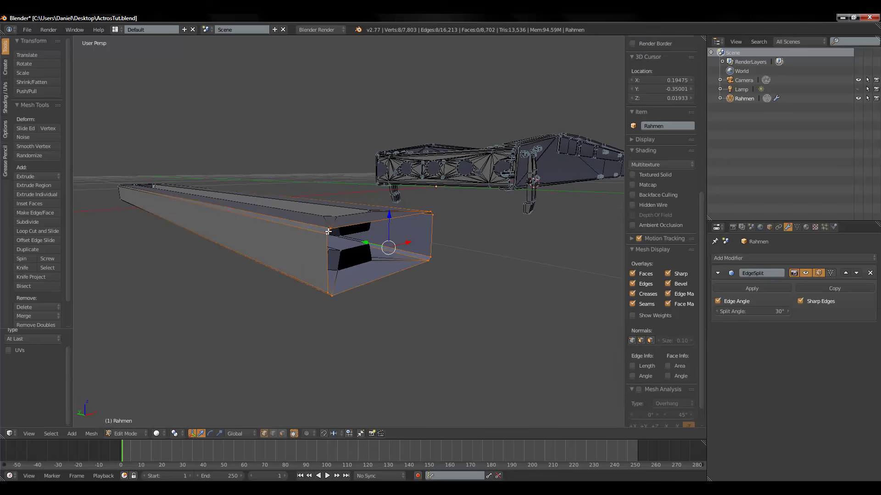
left_click(90, 433)
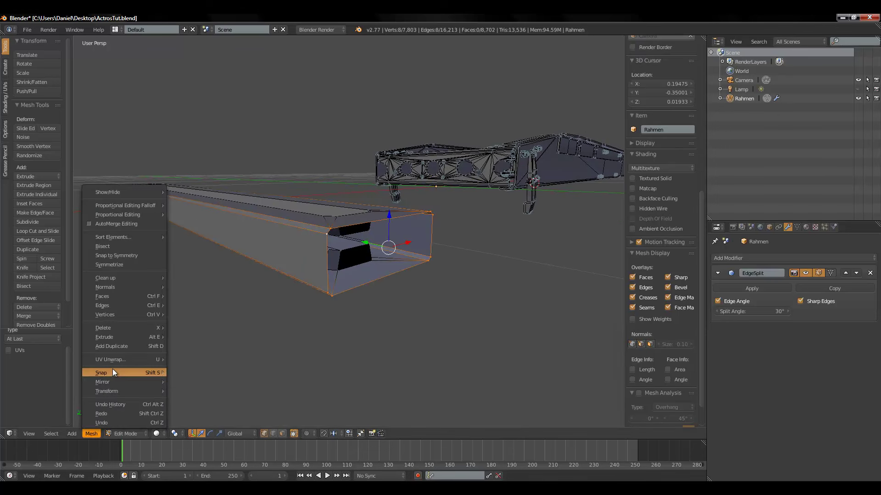
mouse_move(103, 373)
left_click(212, 401)
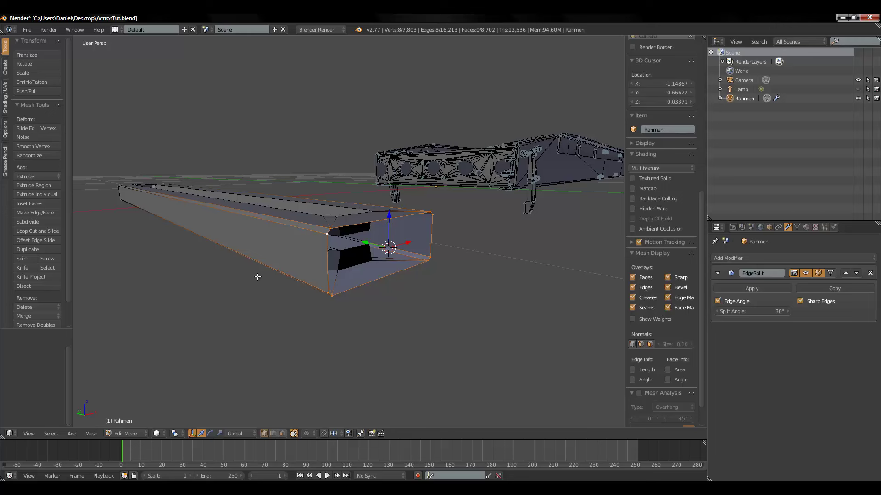
left_click(72, 433)
left_click(85, 376)
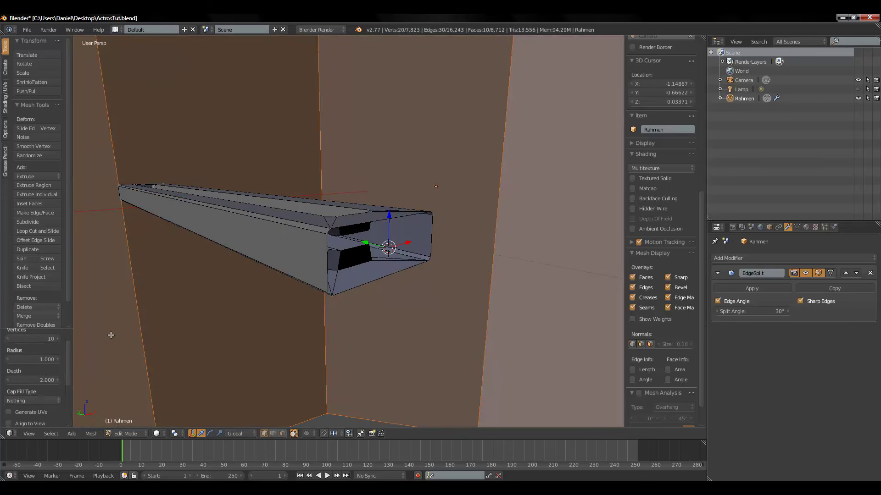
Step: Scale the cylinder uniformly, to 1.094, so it wraps around the rail end
scroll(459, 297, "down", 3)
scroll(450, 291, "down", 5)
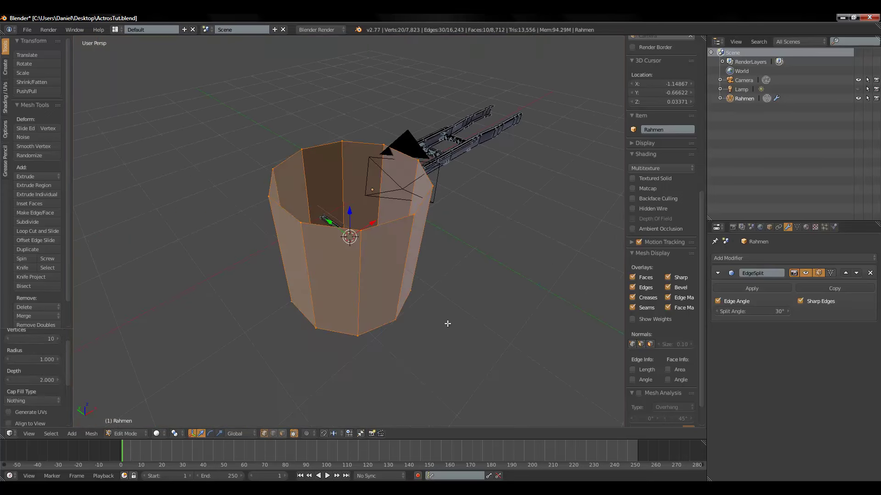
key("s")
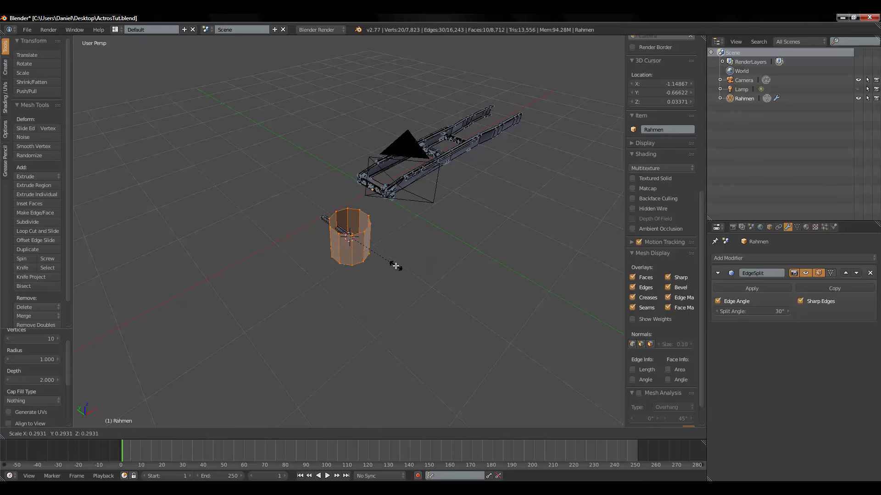
left_click(376, 250)
key("s")
left_click(393, 257)
scroll(436, 298, "up", 5)
scroll(490, 352, "up", 4)
key("s")
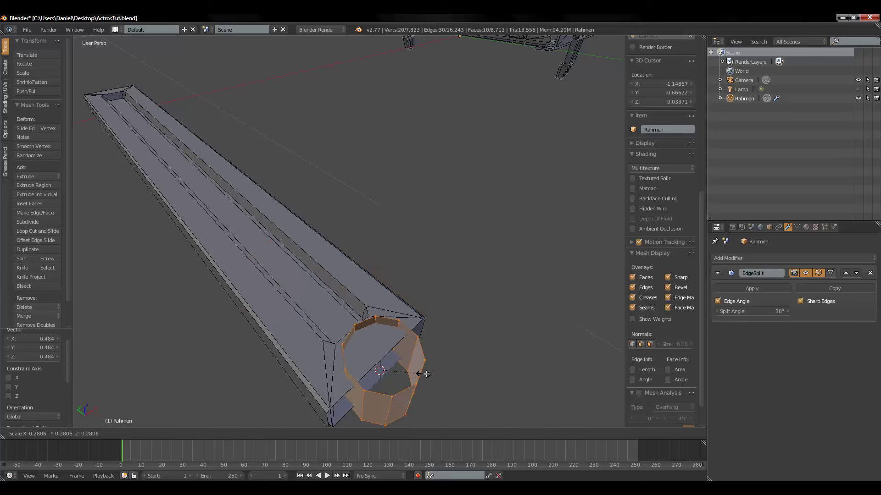
left_click(471, 370)
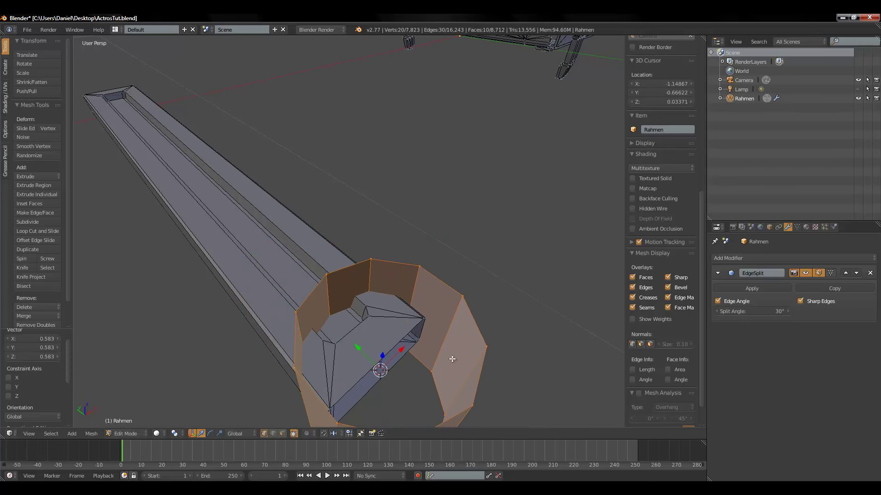
key("KP_7")
key("s")
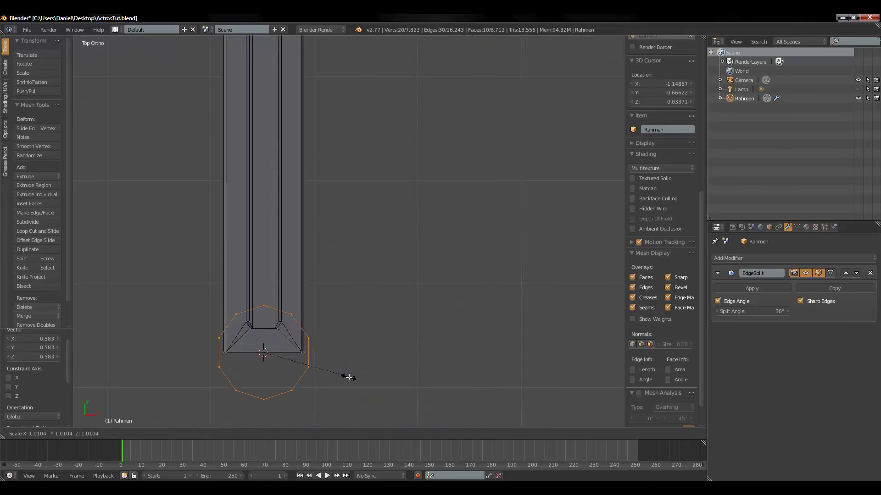
left_click(353, 378)
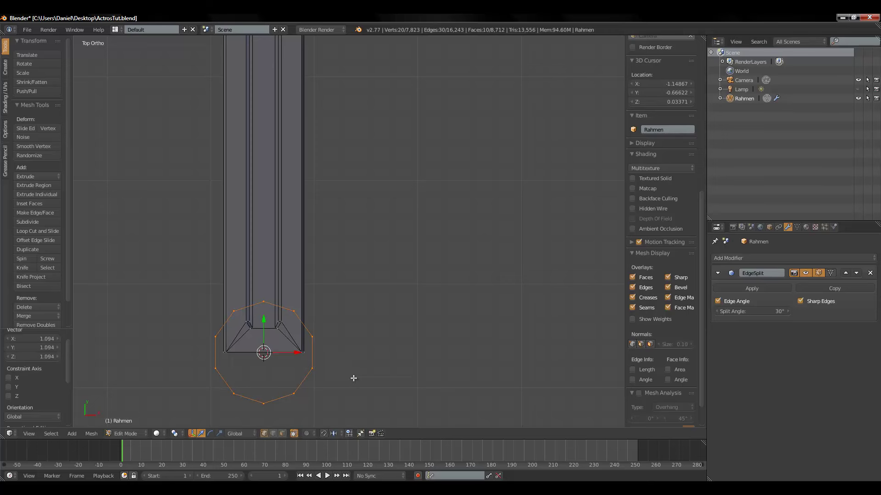
Step: Flatten the cylinder to 0.394 along Z and view it in Front Ortho
mouse_move(353, 378)
middle_mouse_down()
mouse_move(349, 347)
mouse_move(407, 246)
middle_mouse_up()
scroll(383, 341, "down", 2)
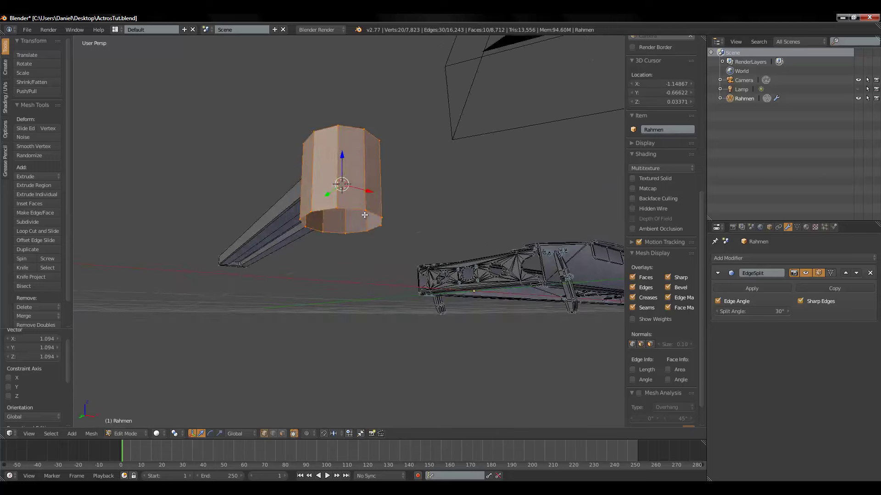
key("s")
key("z")
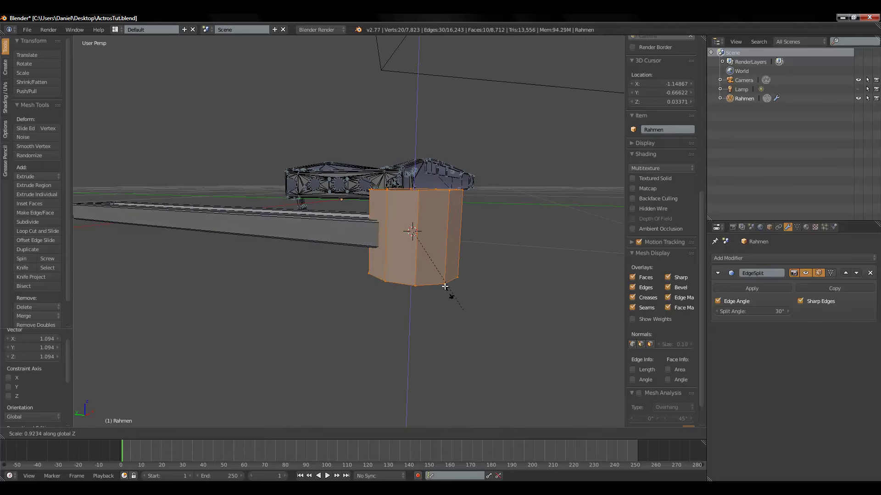
left_click(450, 299)
scroll(451, 298, "up", 4)
middle_click_drag(472, 298, 468, 277)
key("KP_5")
key("KP_1")
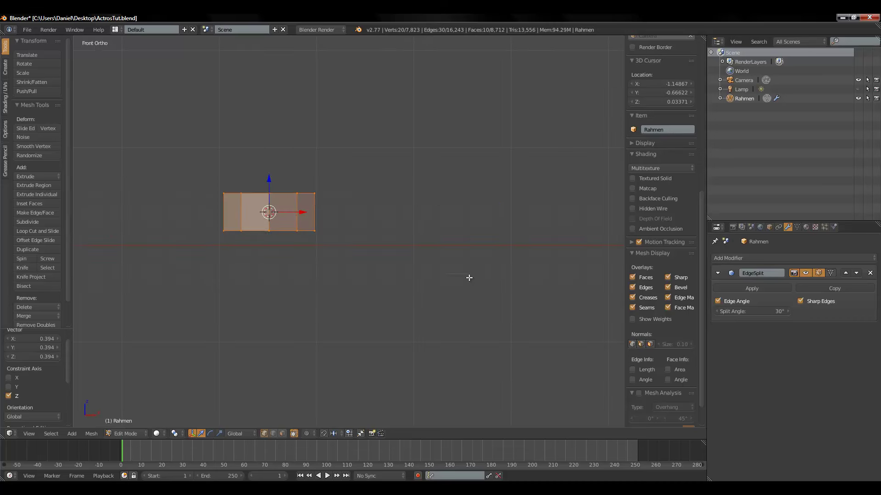
Step: Lower the ring's height by scaling it to 0.640 along Z to match the rail
key("KP_3")
scroll(306, 224, "up", 6)
middle_click_drag(271, 258, 349, 296, "shift")
key("s")
key("z")
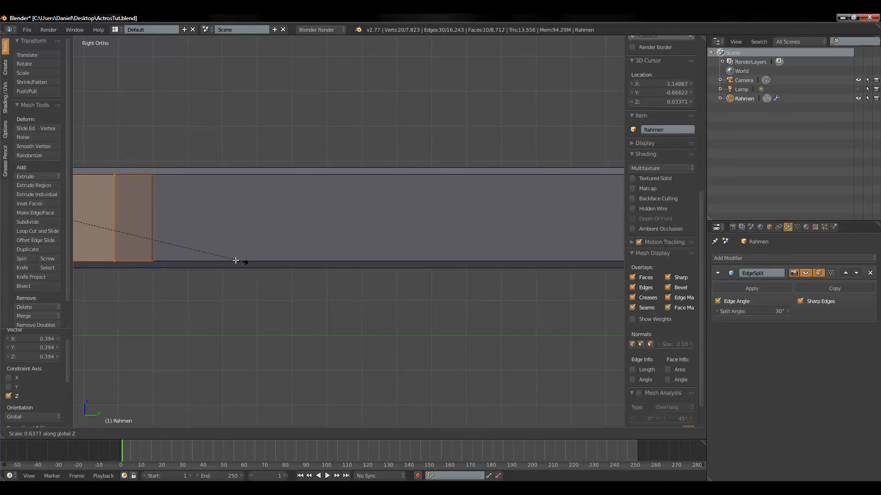
left_click(252, 262)
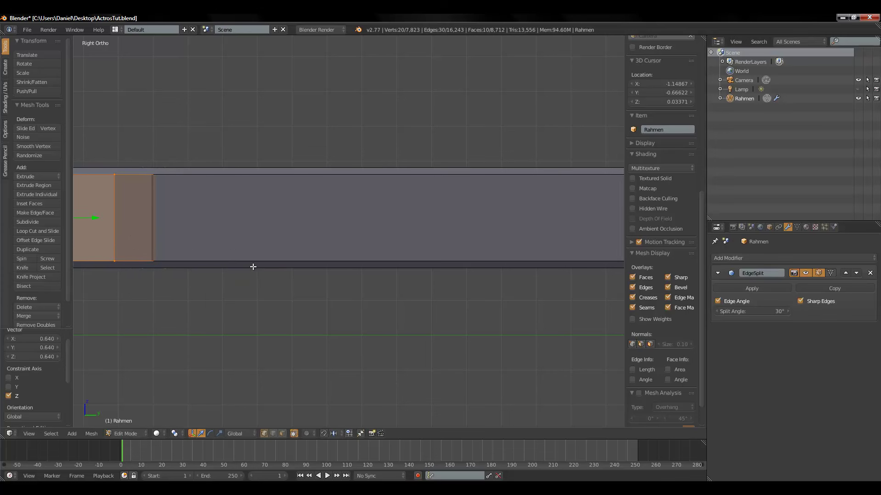
scroll(344, 265, "up", 2)
scroll(344, 264, "up", 3)
middle_click_drag(305, 262, 321, 314, "shift")
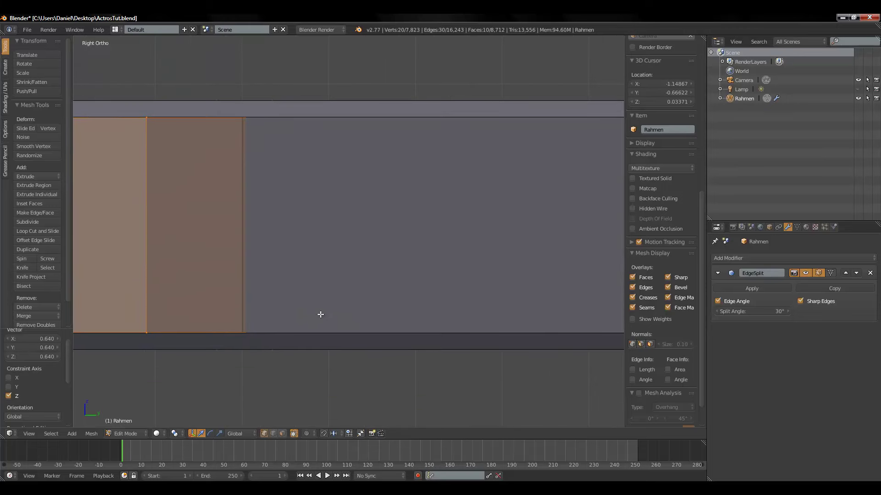
key("s")
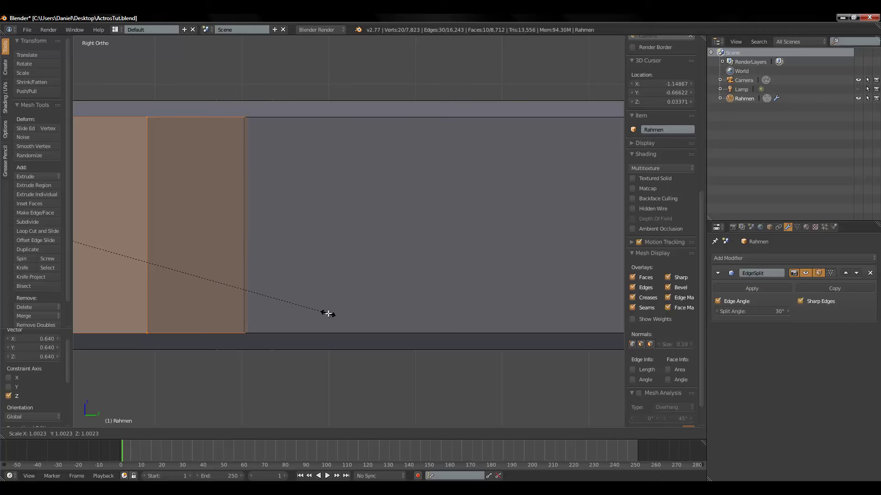
left_click(327, 314)
Step: Extrude the ring's bottom edge loop in place and scale it 1.155 along Z into a flare
left_click(273, 433)
left_click(214, 322)
left_click(115, 328, "alt")
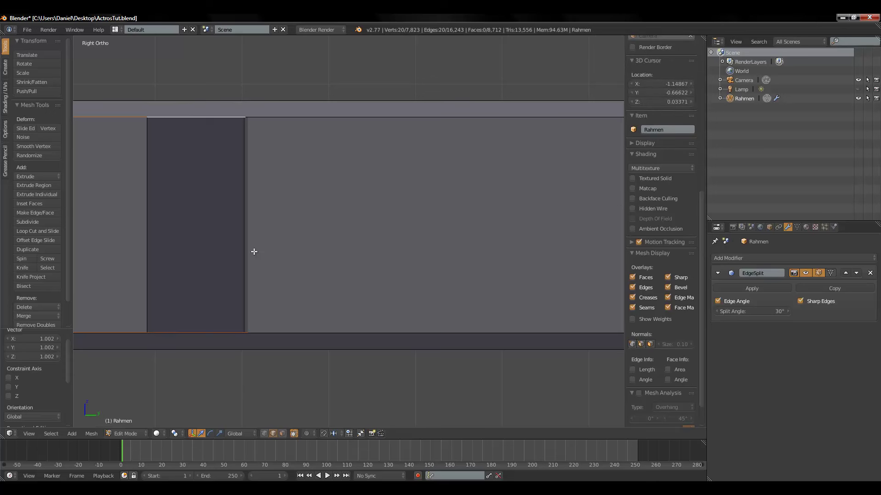
key("e")
right_click(341, 299)
key("s")
key("z")
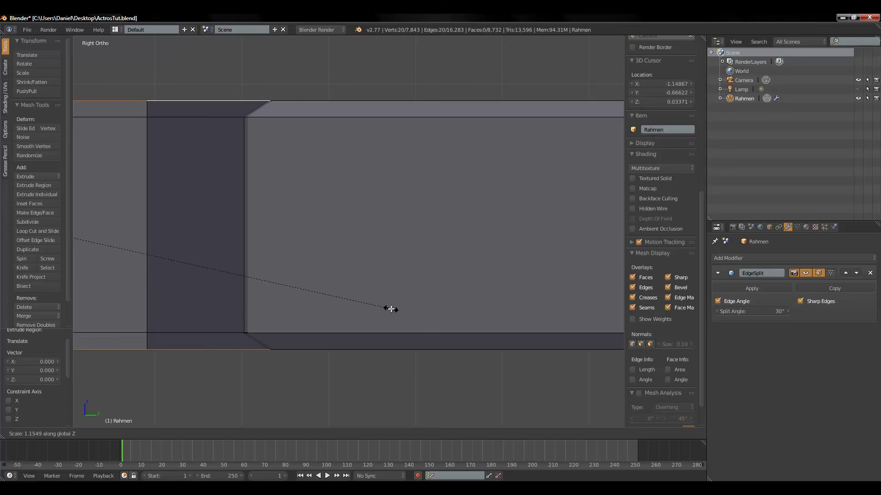
left_click(391, 309)
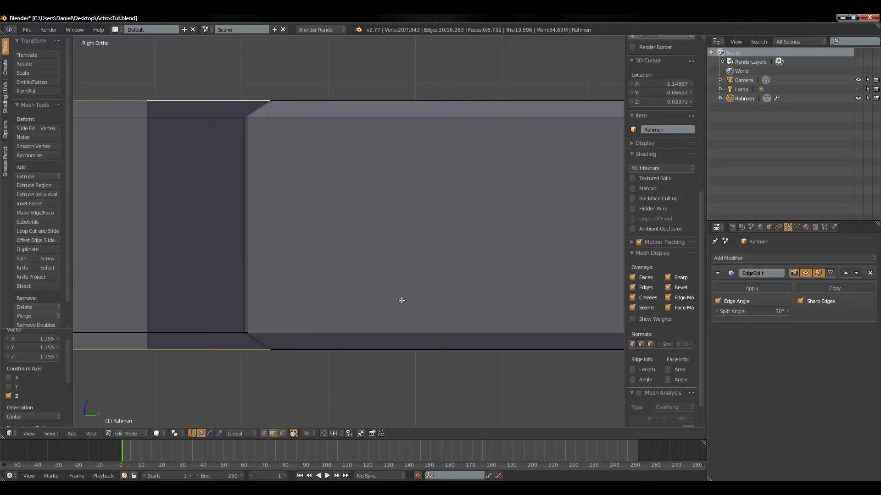
scroll(401, 300, "down", 5)
mouse_move(401, 298)
middle_mouse_down()
mouse_move(377, 271)
mouse_move(371, 307)
middle_mouse_up()
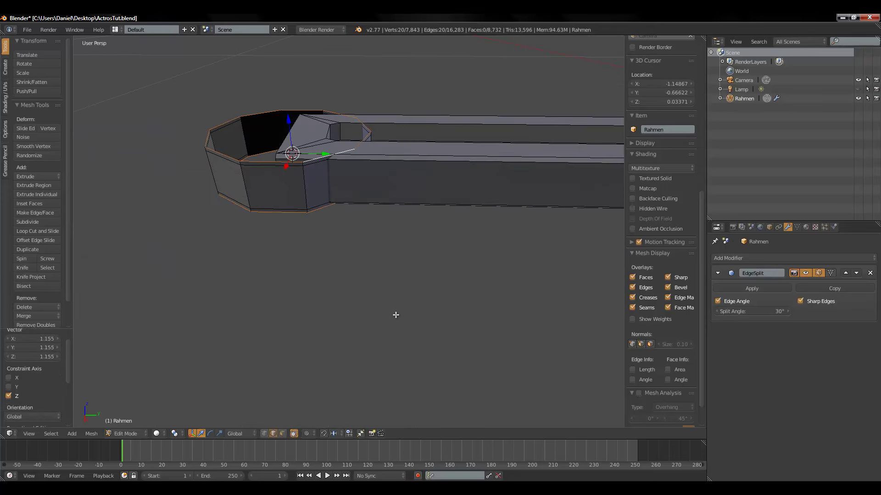
Step: Shrink the ring slightly and shift the whole linked ring along Y
key("s")
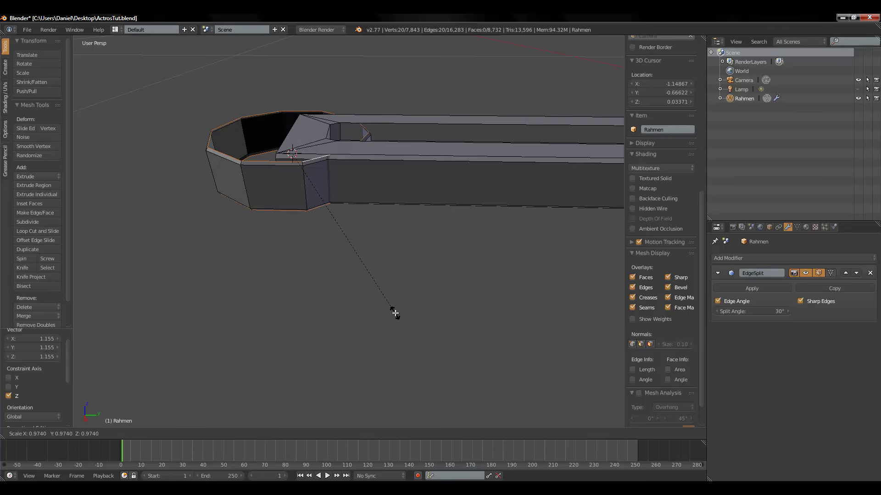
left_click(392, 307)
mouse_move(342, 242)
middle_mouse_down()
mouse_move(295, 203)
mouse_move(305, 236)
mouse_move(353, 238)
mouse_move(321, 215)
middle_mouse_up()
right_click(283, 193)
key("l")
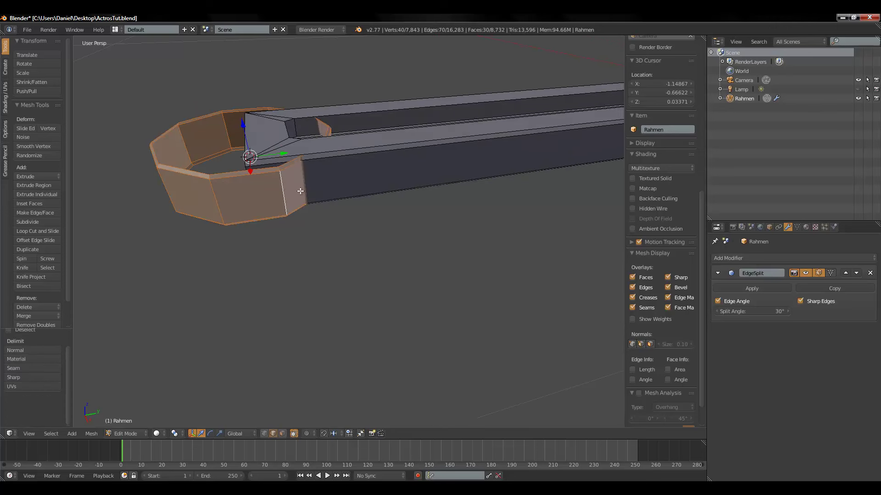
key("g")
key("y")
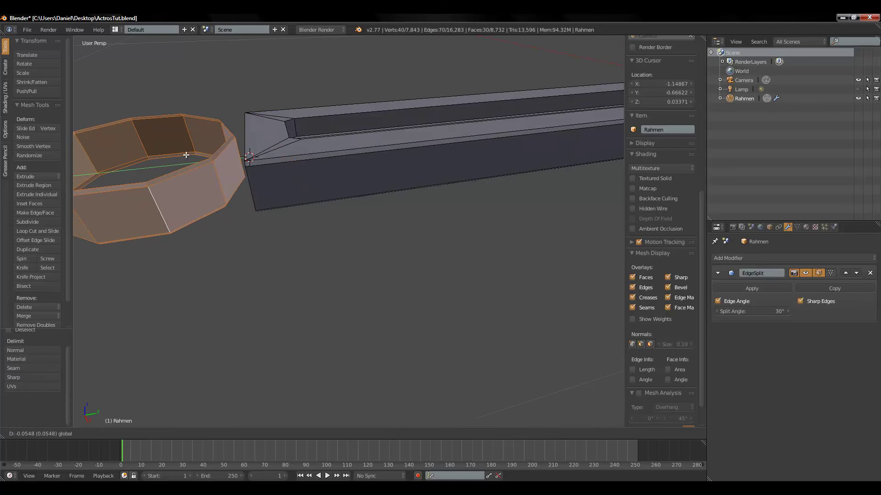
left_click(189, 155)
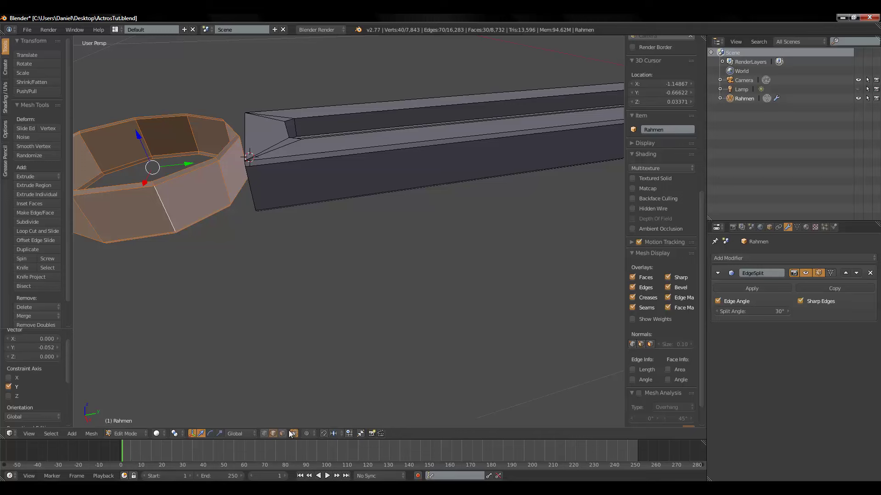
Step: Delete the ring faces overlapping the rail, leaving the ring open there
middle_click_drag(210, 258, 343, 236)
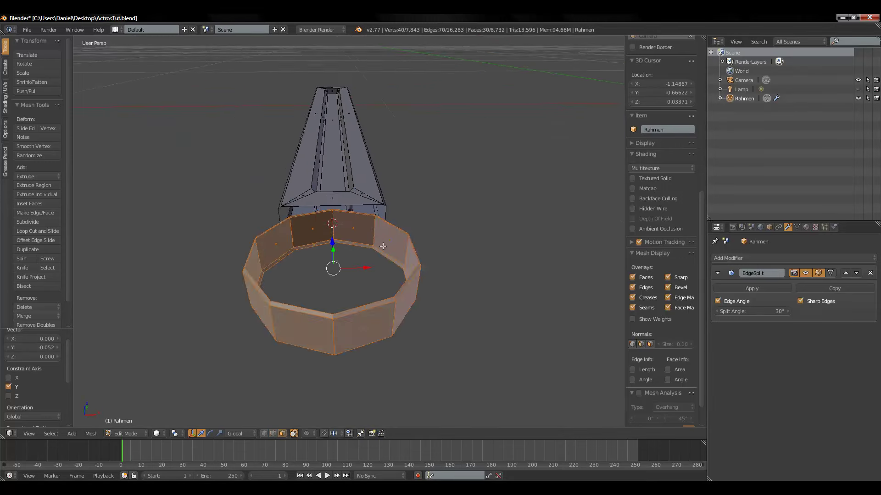
right_click(343, 235)
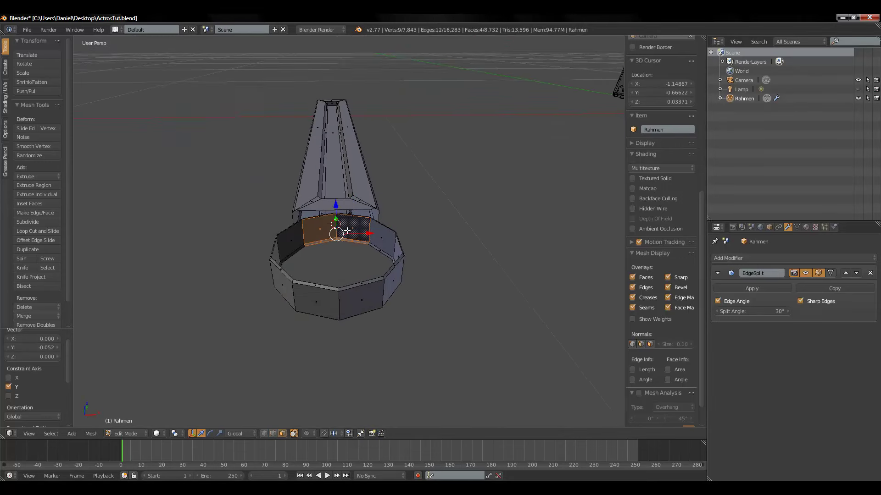
middle_click_drag(346, 234, 340, 208)
right_click(339, 207, "shift")
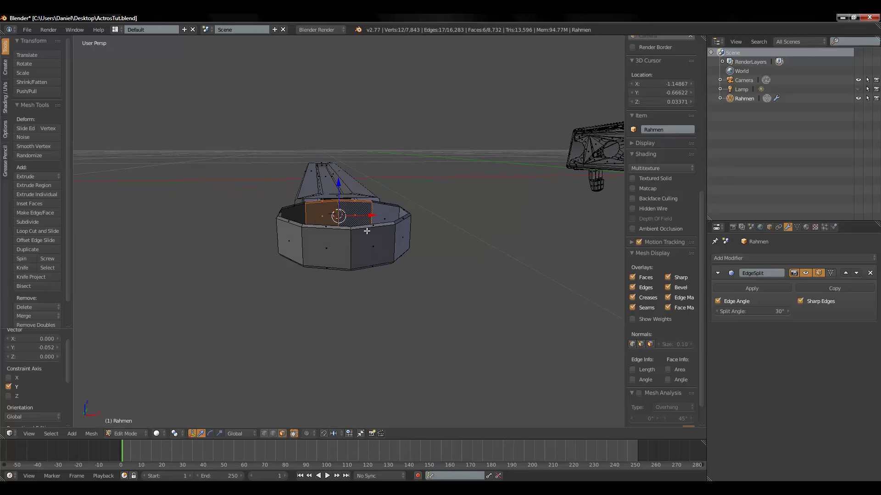
key("x")
mouse_move(480, 220)
middle_mouse_down()
mouse_move(470, 246)
mouse_move(370, 248)
mouse_move(325, 331)
mouse_move(332, 184)
mouse_move(288, 191)
middle_mouse_up()
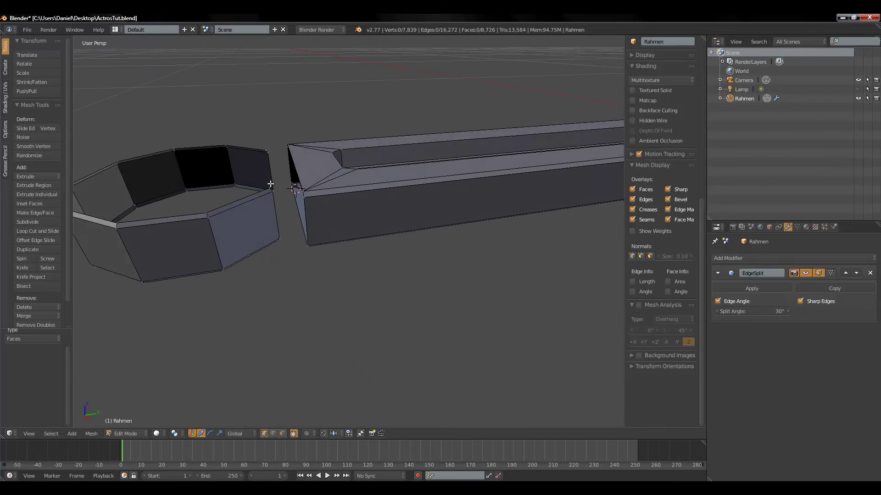
Step: Merge the first four vertex pairs at the ring's open end onto the rail end, At Last
right_click(270, 184)
key("alt+m")
left_click(273, 195)
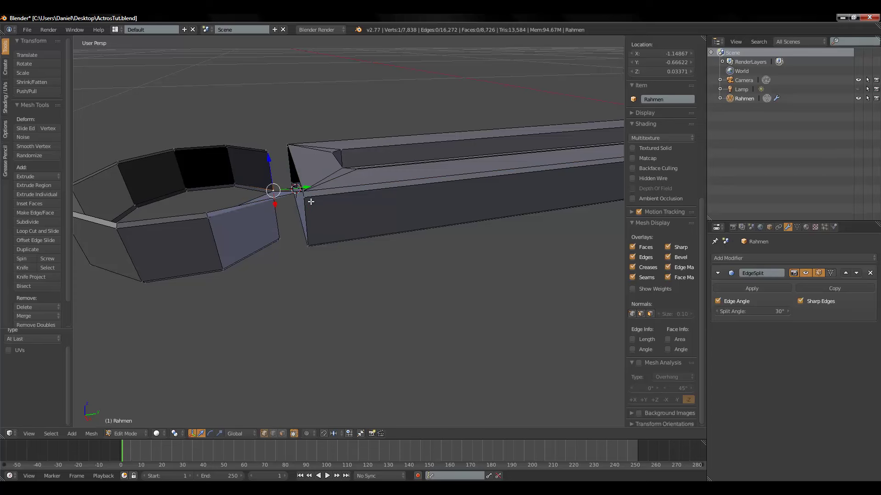
mouse_move(328, 209)
middle_mouse_down()
mouse_move(341, 242)
mouse_move(246, 198)
mouse_move(270, 197)
mouse_move(260, 196)
mouse_move(271, 243)
mouse_move(237, 319)
mouse_move(273, 223)
mouse_move(435, 195)
mouse_move(446, 235)
middle_mouse_up()
key("alt+m")
left_click(297, 230)
key("alt+m")
left_click(286, 202)
key("alt+m")
left_click(292, 193)
Step: Merge the remaining vertex pairs at the joint, closing the triangular gap
scroll(373, 296, "up", 3)
mouse_move(374, 296)
middle_mouse_down()
mouse_move(355, 301)
mouse_move(402, 273)
mouse_move(368, 251)
middle_mouse_up()
key("alt+m")
left_click(365, 247)
key("alt+m")
left_click(359, 262)
mouse_move(380, 289)
middle_mouse_down()
mouse_move(417, 256)
mouse_move(434, 206)
middle_mouse_up()
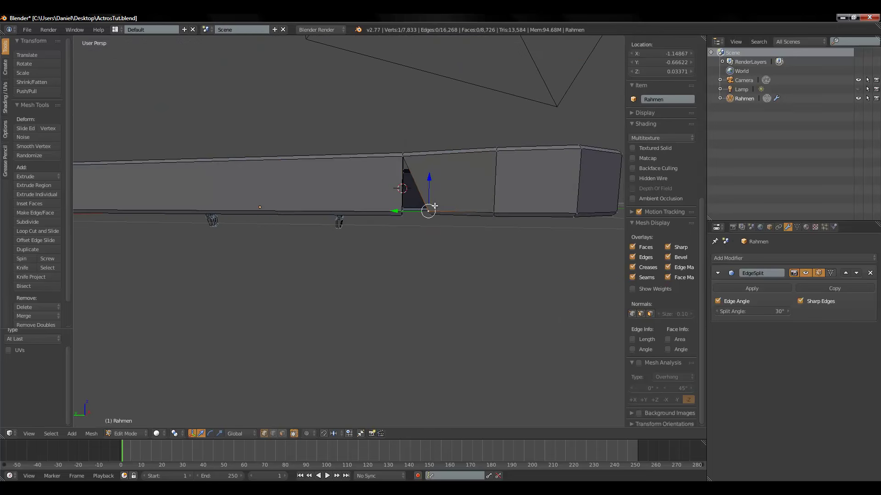
key("alt+m")
left_click(421, 214)
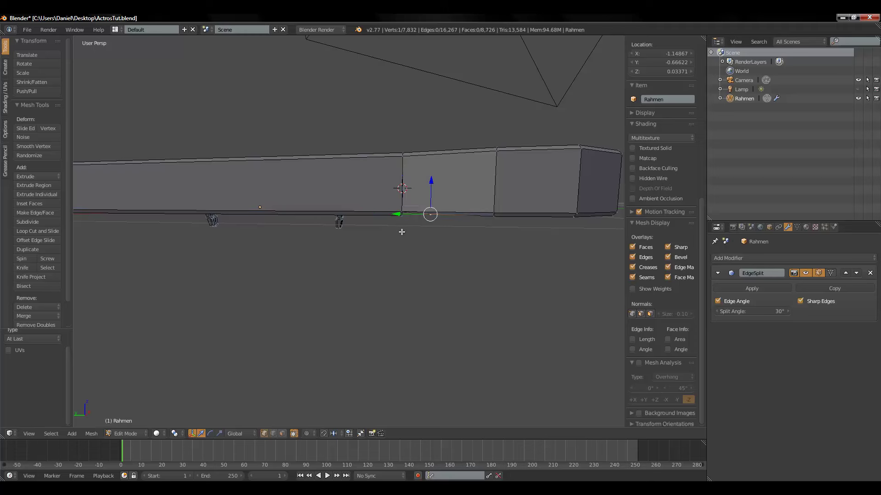
key("alt+m")
left_click(458, 239)
Step: Select the ring of faces at the strap end and slide it about 0.02 along Y
mouse_move(459, 239)
middle_mouse_down()
mouse_move(427, 275)
mouse_move(410, 323)
middle_mouse_up()
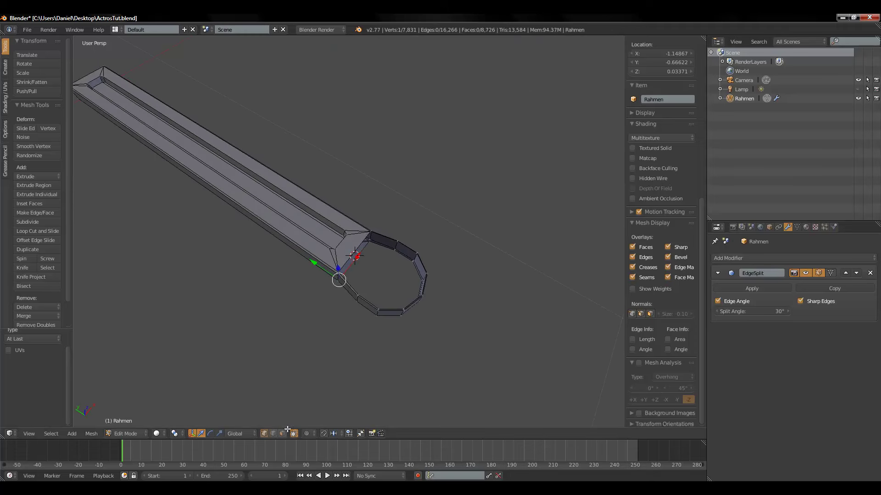
key("a")
right_click(371, 303)
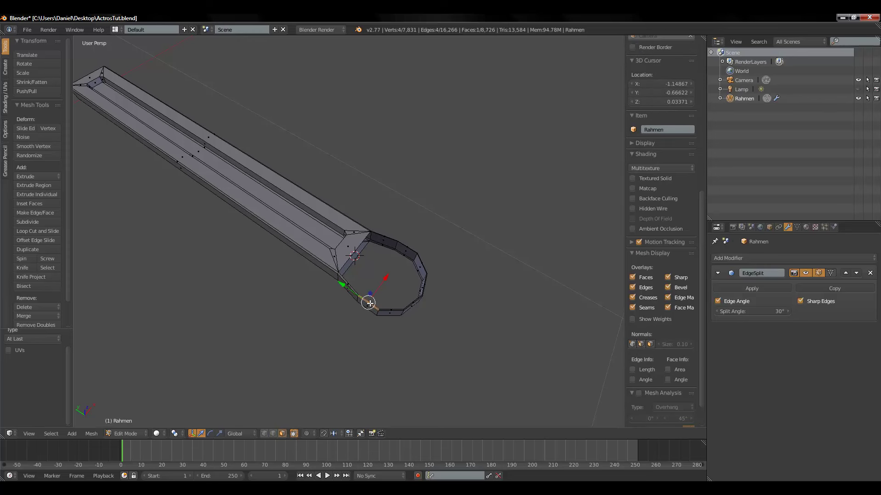
right_click(420, 298, "ctrl")
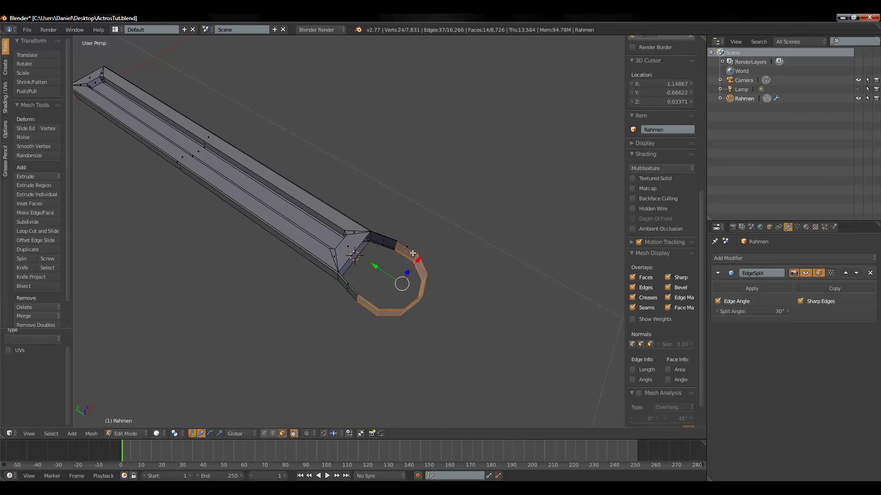
middle_click_drag(409, 253, 419, 222)
right_click(421, 220, "ctrl")
mouse_move(439, 280)
middle_mouse_down()
mouse_move(422, 204)
mouse_move(431, 252)
middle_mouse_up()
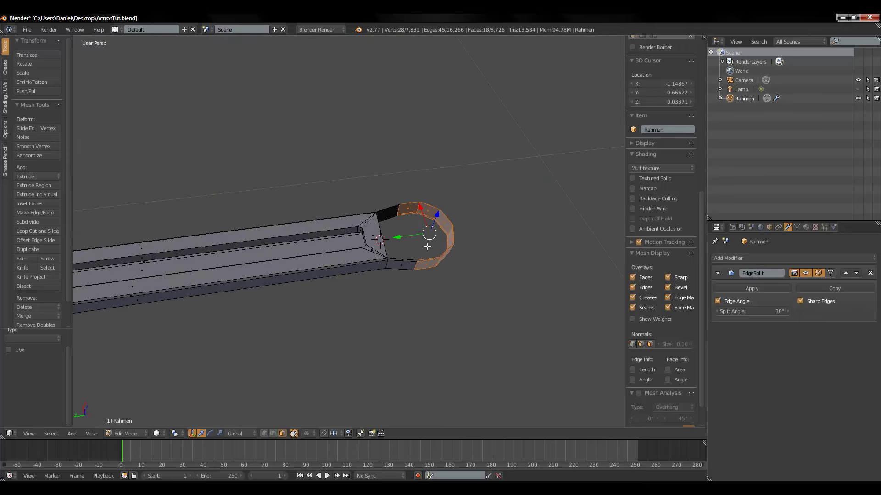
left_click_drag(407, 238, 393, 238)
mouse_move(393, 239)
middle_mouse_down()
mouse_move(437, 268)
mouse_move(382, 249)
middle_mouse_up()
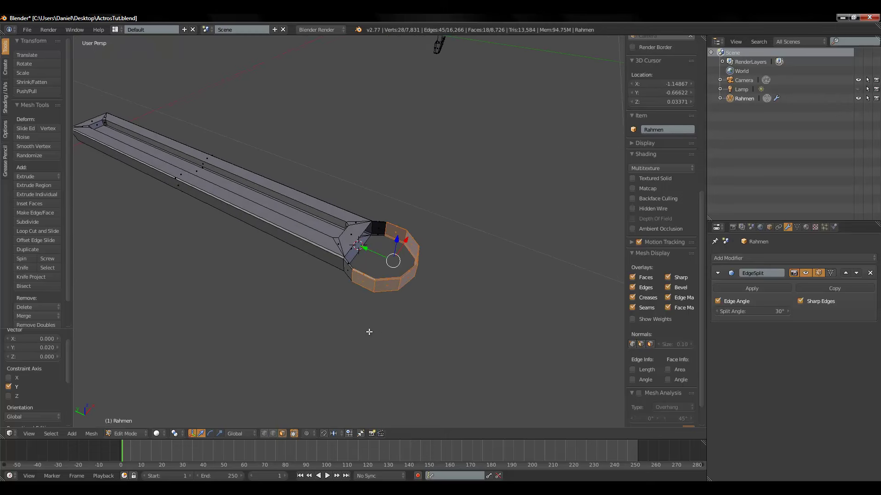
Step: Fill the first gaps between the bar end and the ring with new faces
middle_click_drag(371, 334, 358, 340)
scroll(358, 339, "up", 4)
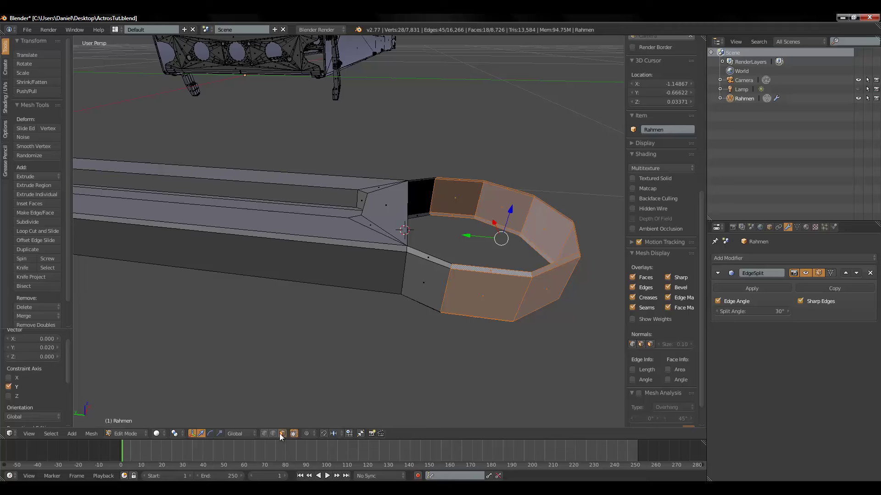
right_click(426, 253)
middle_click_drag(421, 204, 432, 232)
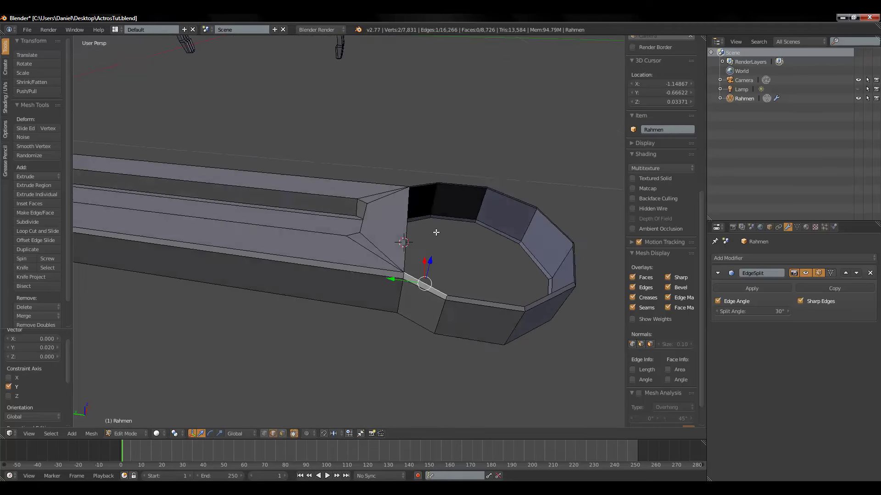
key("f")
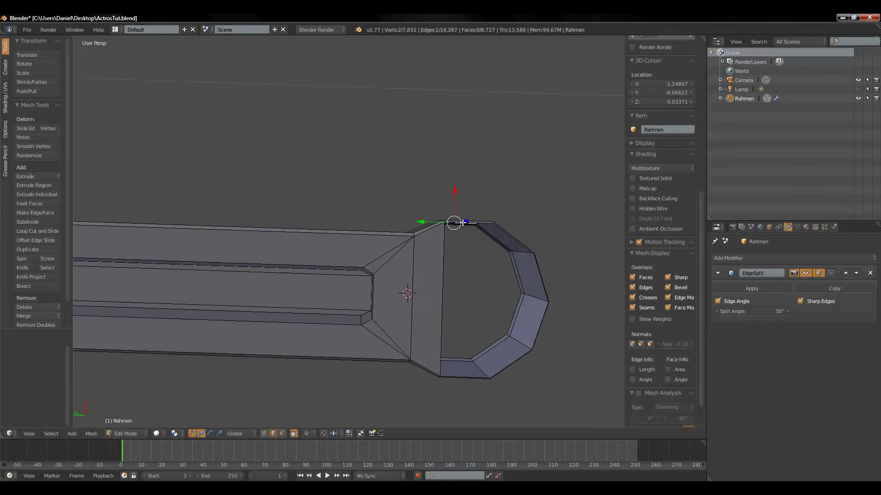
mouse_move(465, 314)
middle_mouse_down()
mouse_move(350, 248)
mouse_move(331, 254)
mouse_move(451, 234)
middle_mouse_up()
mouse_move(469, 180)
middle_mouse_down()
mouse_move(487, 254)
mouse_move(441, 152)
mouse_move(383, 104)
mouse_move(336, 175)
middle_mouse_up()
key("f")
right_click(184, 232)
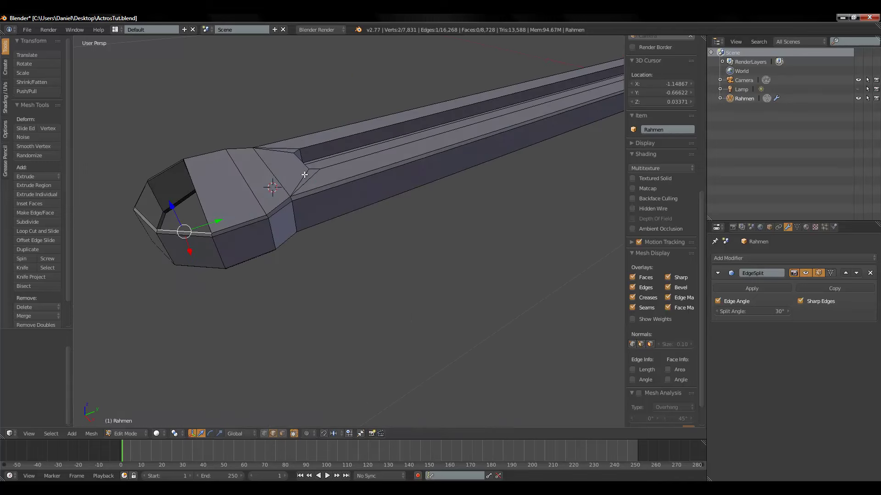
middle_click_drag(168, 164, 289, 161)
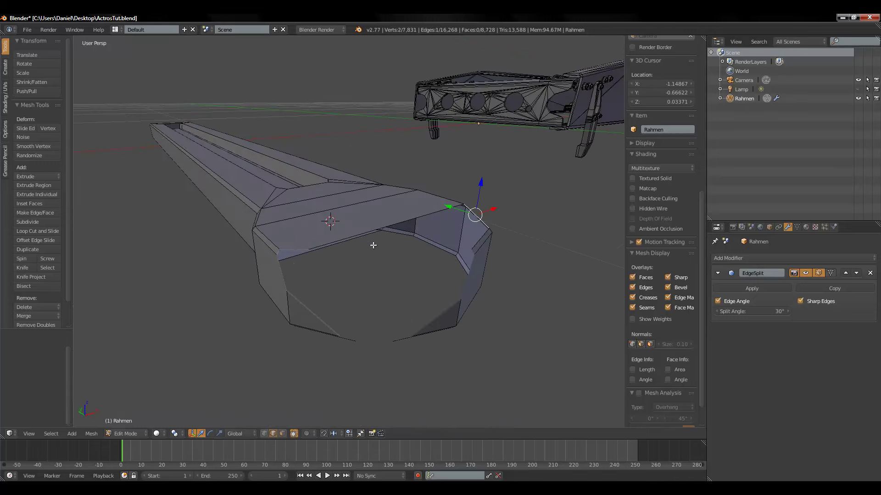
middle_click_drag(373, 253, 374, 268)
key("f")
Step: Fill the remaining open edges around the ring end until the octagon is capped
right_click(399, 241)
key("f")
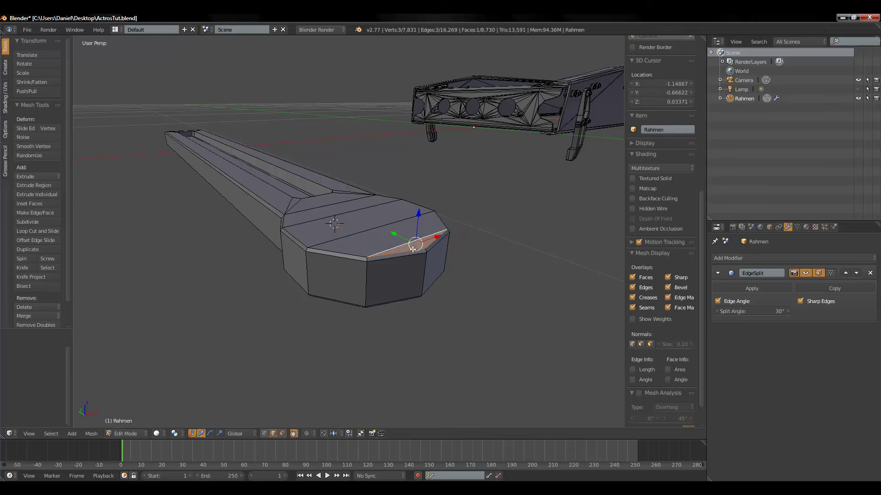
right_click(403, 241)
middle_click_drag(402, 242, 383, 115)
middle_click_drag(337, 134, 354, 144)
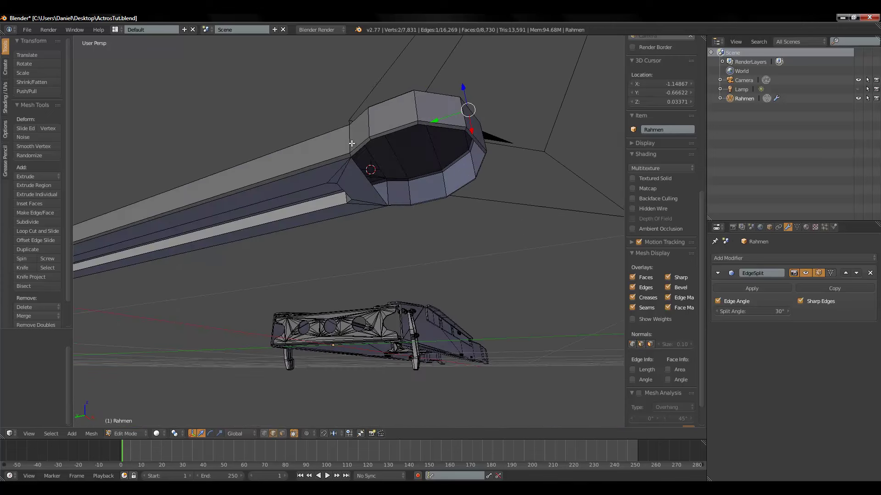
key("f")
right_click(427, 201)
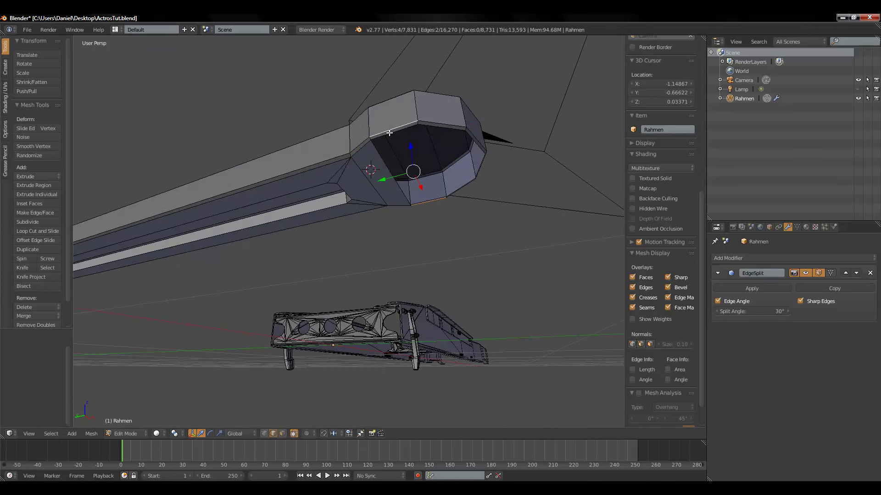
key("f")
right_click(431, 126)
key("f")
middle_click_drag(468, 188, 466, 190)
right_click(421, 175)
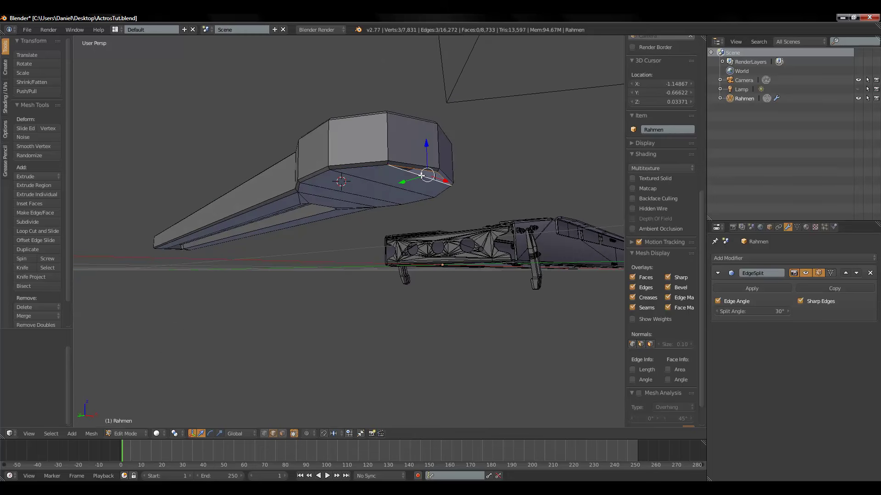
middle_click_drag(294, 176, 390, 222)
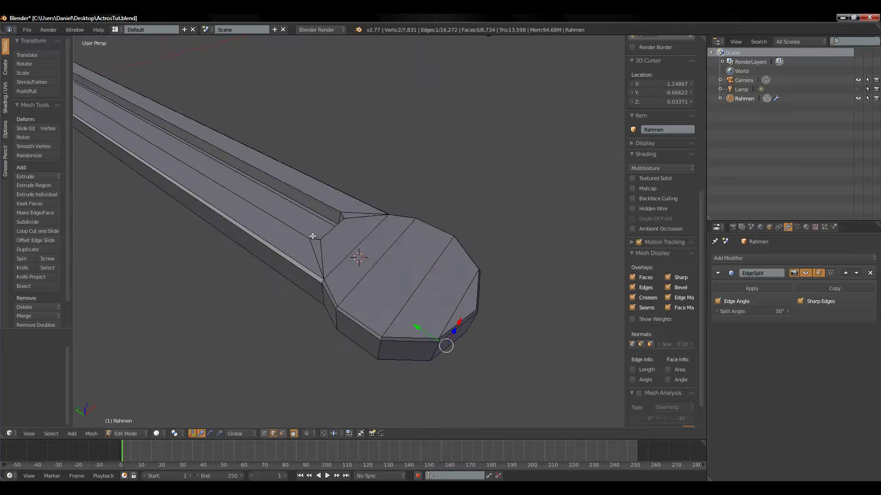
mouse_move(493, 310)
middle_mouse_down()
mouse_move(450, 310)
mouse_move(514, 292)
mouse_move(485, 272)
mouse_move(379, 291)
mouse_move(403, 277)
mouse_move(463, 303)
mouse_move(506, 291)
mouse_move(491, 309)
mouse_move(399, 301)
mouse_move(301, 257)
mouse_move(374, 276)
mouse_move(415, 309)
mouse_move(469, 295)
mouse_move(391, 326)
mouse_move(296, 422)
middle_mouse_up()
Step: Select the top, side and underside faces of the octagonal end cap
scroll(506, 291, "down", 3)
scroll(373, 277, "up", 3)
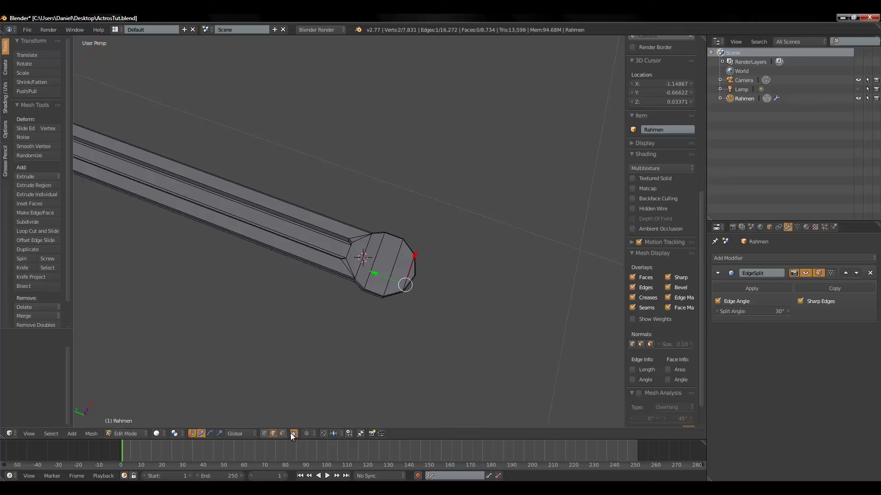
mouse_move(342, 298)
middle_mouse_down()
mouse_move(362, 281)
mouse_move(362, 246)
middle_mouse_up()
right_click(411, 230)
right_click(411, 230)
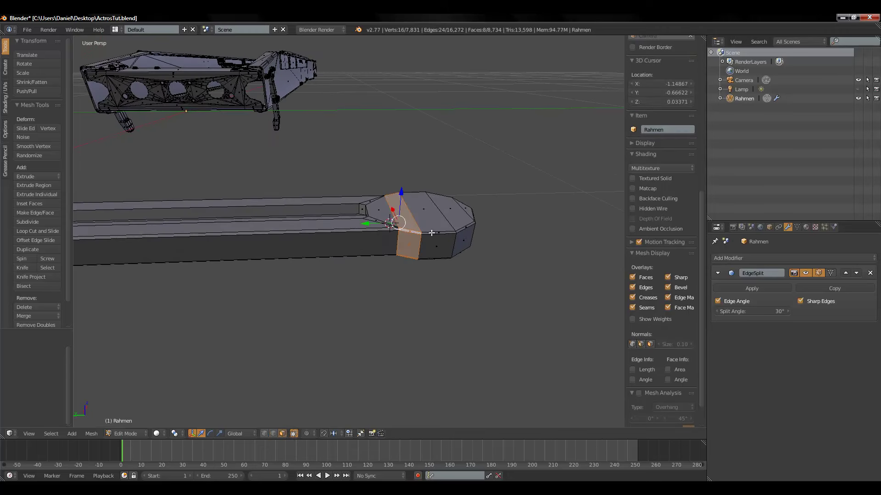
right_click(455, 230, "shift")
mouse_move(455, 229)
middle_mouse_down()
mouse_move(419, 234)
mouse_move(409, 275)
mouse_move(405, 224)
middle_mouse_up()
right_click(416, 268, "shift")
right_click(422, 265, "shift")
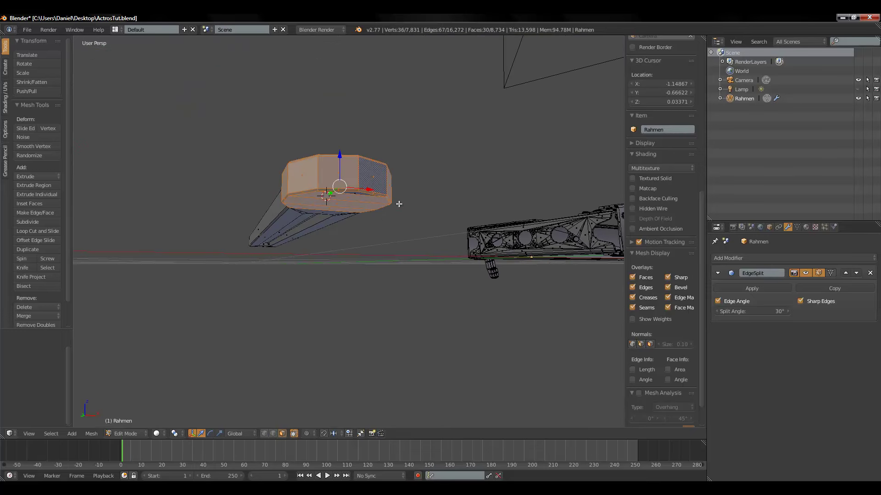
middle_click_drag(360, 191, 412, 312)
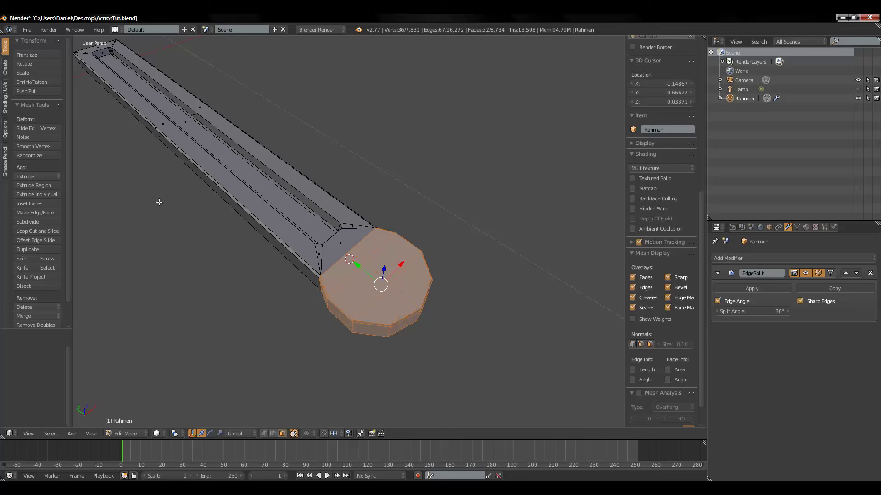
Step: Duplicate the end cap, rotate the copy 180° about Z, and move it along Y
left_click(33, 250)
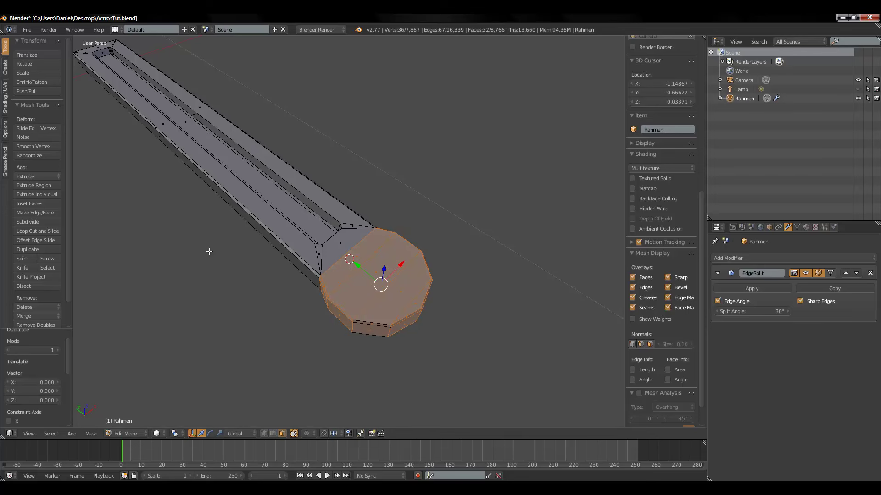
type("rz180")
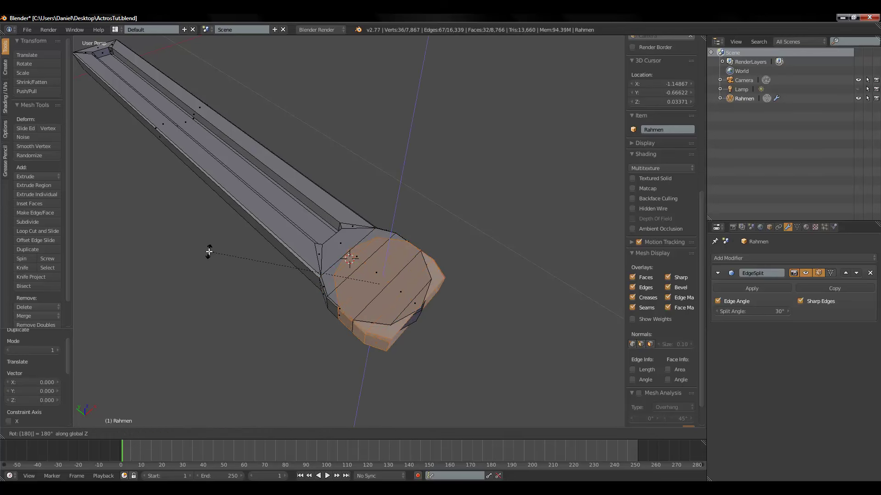
key("Return")
scroll(357, 266, "down", 1)
key("g")
key("y")
left_click(659, 84)
Step: Reposition the copied cap further along Y toward the beam's far end
scroll(226, 162, "down", 2)
middle_click_drag(226, 162, 396, 262)
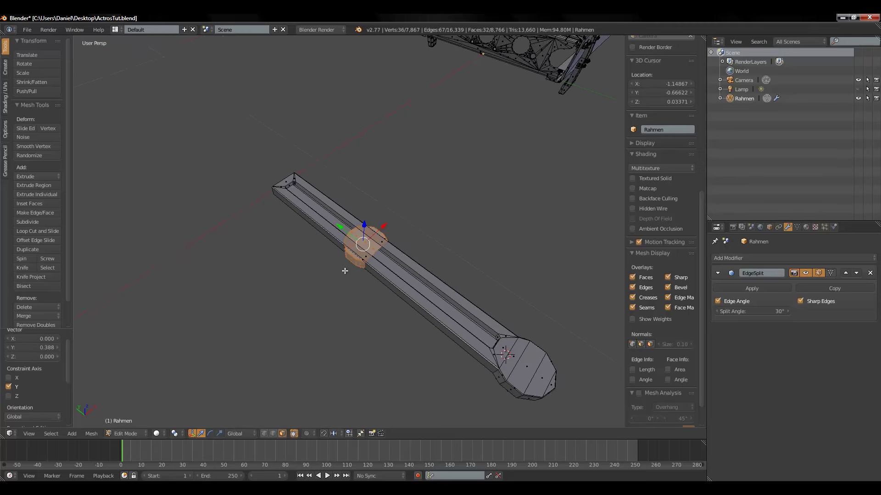
key("g")
key("y")
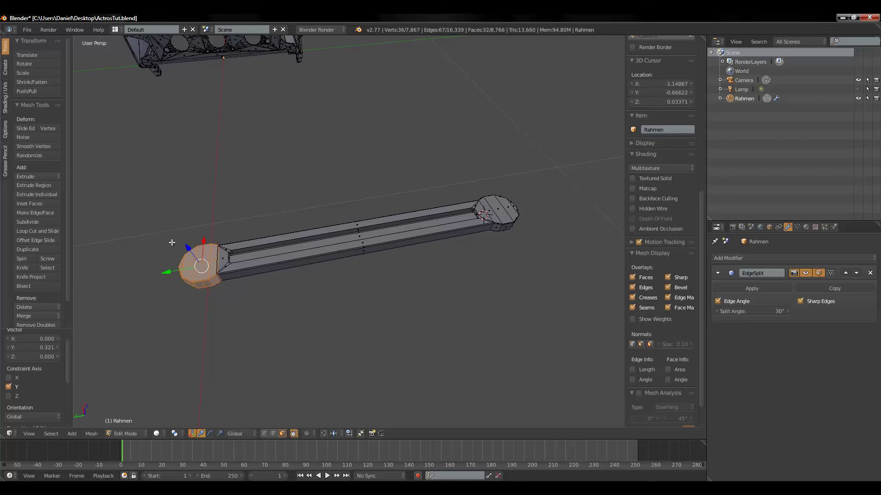
key("Return")
scroll(582, 194, "up", 3)
mouse_move(581, 194)
middle_mouse_down()
mouse_move(479, 209)
mouse_move(459, 230)
mouse_move(467, 261)
mouse_move(453, 285)
mouse_move(225, 192)
mouse_move(222, 173)
middle_mouse_up()
Step: In Top Ortho view, move the copied cap along Y to line up with the beam
key("g")
left_click(212, 184)
key("KP_7")
scroll(345, 172, "up", 5)
middle_click_drag(344, 173, 332, 315, "shift")
scroll(316, 301, "up", 3)
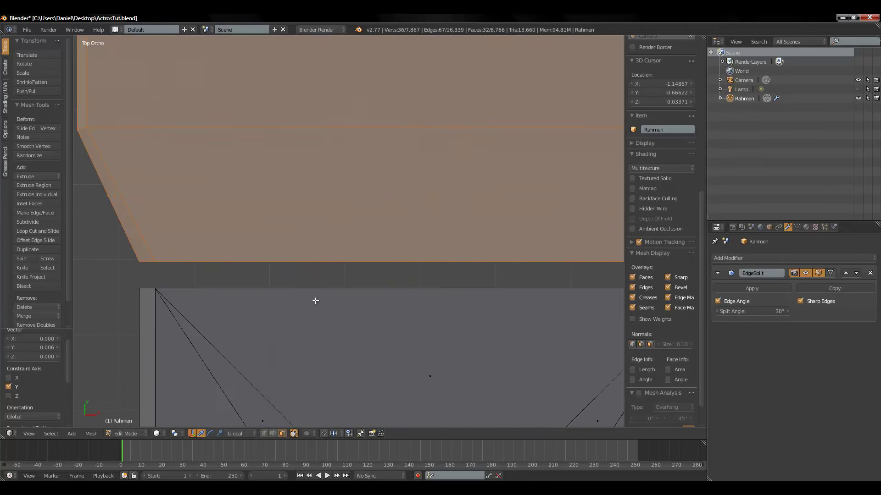
key("g")
key("y")
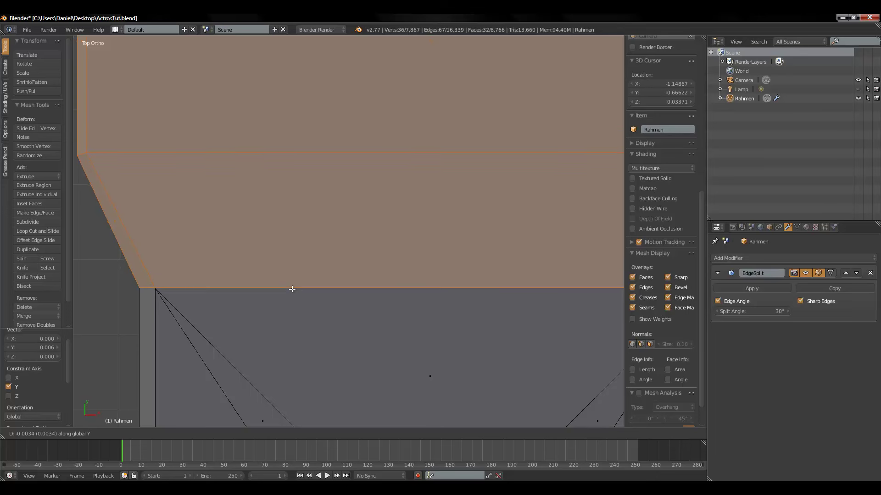
left_click(292, 289)
Step: Nudge the cap flush against the beam seam and return to perspective view
middle_click_drag(156, 308, 428, 193, "shift")
mouse_move(381, 206)
middle_mouse_down("shift")
mouse_move(310, 194)
mouse_move(356, 265)
middle_mouse_up("shift")
scroll(310, 194, "up", 4)
key("g")
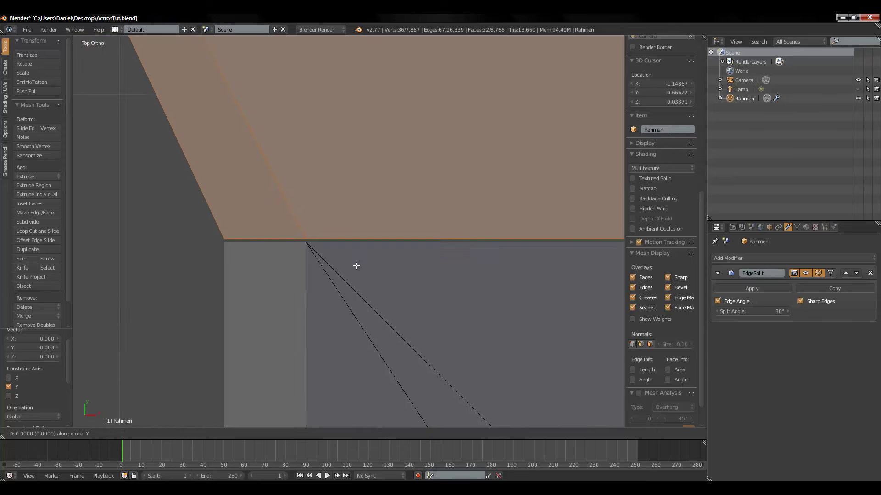
left_click(353, 281)
mouse_move(353, 281)
middle_mouse_down()
mouse_move(414, 276)
mouse_move(406, 260)
middle_mouse_up()
key("KP_5")
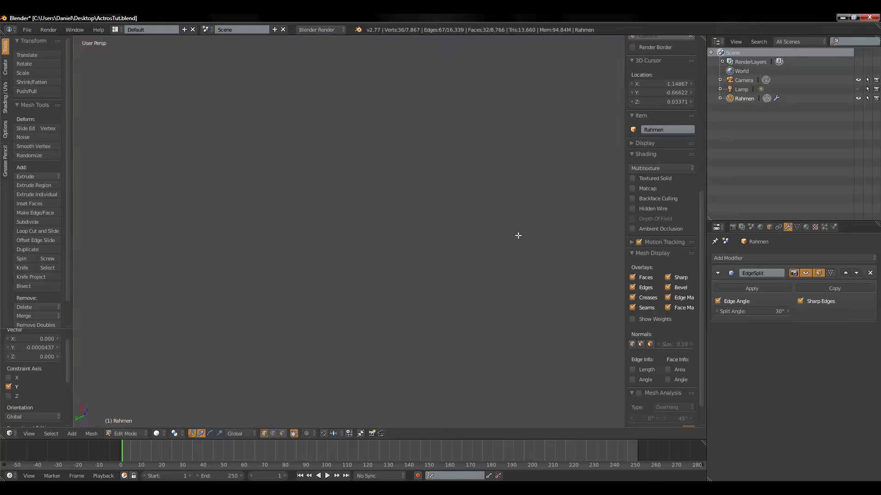
scroll(482, 222, "down", 3)
mouse_move(482, 222)
middle_mouse_down()
mouse_move(441, 202)
mouse_move(488, 247)
mouse_move(466, 252)
mouse_move(377, 198)
mouse_move(370, 270)
middle_mouse_up()
scroll(504, 250, "up", 2)
Step: Weld the first vertex pairs where the end cap meets the beam, merging at last
right_click(370, 274)
key("alt+m")
left_click(375, 277)
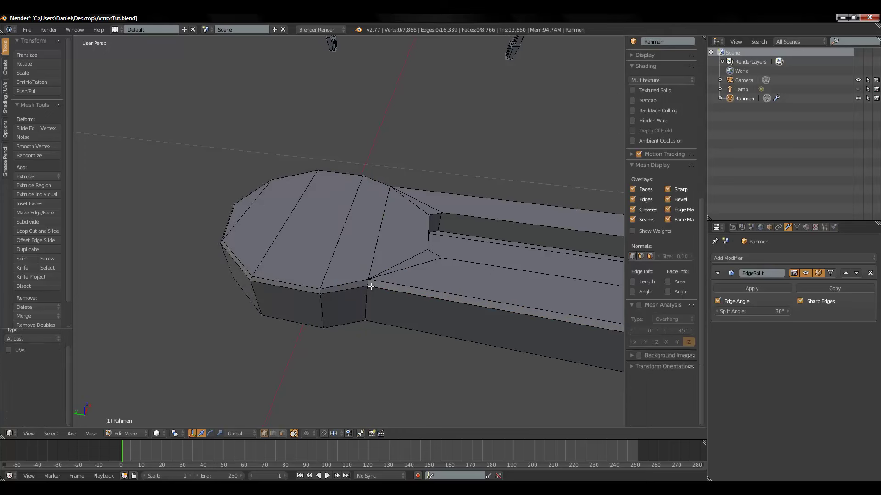
right_click(369, 285)
mouse_move(370, 284)
middle_mouse_down()
mouse_move(379, 275)
mouse_move(383, 318)
mouse_move(389, 298)
mouse_move(404, 304)
mouse_move(393, 250)
mouse_move(382, 263)
middle_mouse_up()
key("g")
key("y")
left_click(377, 264)
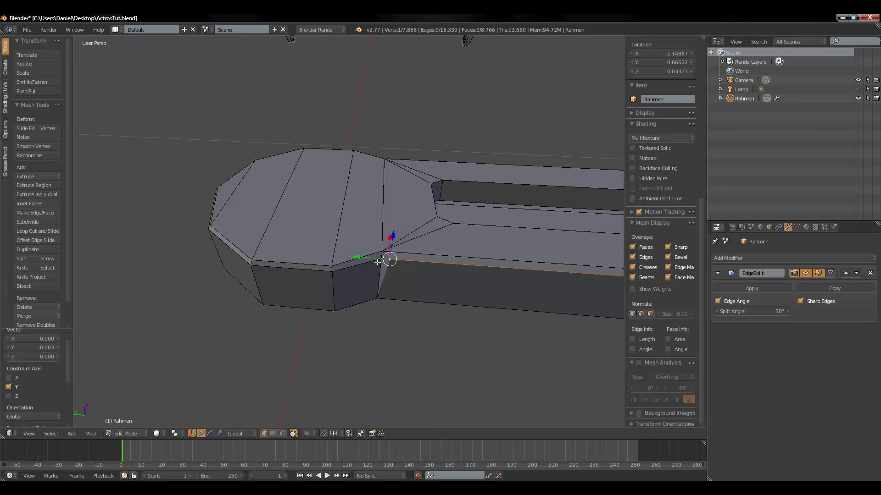
key("alt+m")
left_click(377, 262)
Step: Slide another joint vertex along Y and merge it, undoing and redoing a faulty merge
key("g")
key("y")
left_click(371, 298)
key("alt+m")
left_click(380, 299)
middle_click_drag(423, 299, 377, 207)
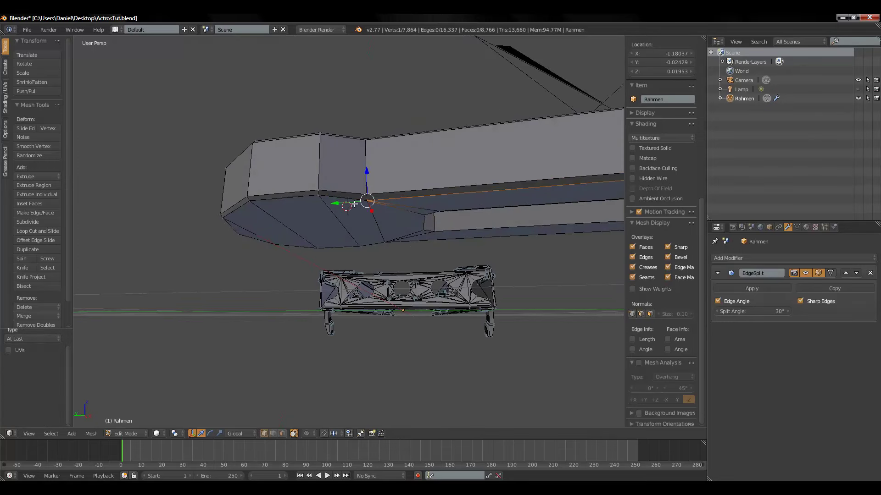
key("ctrl+z")
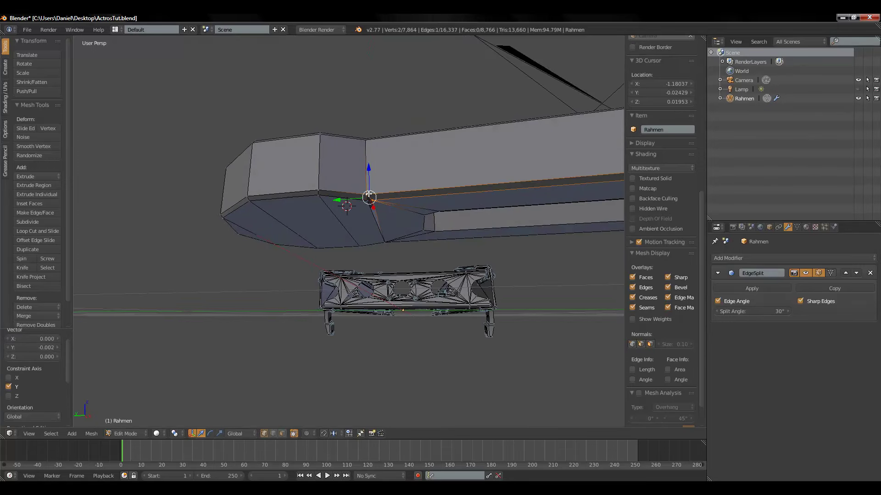
right_click(369, 196)
key("alt+m")
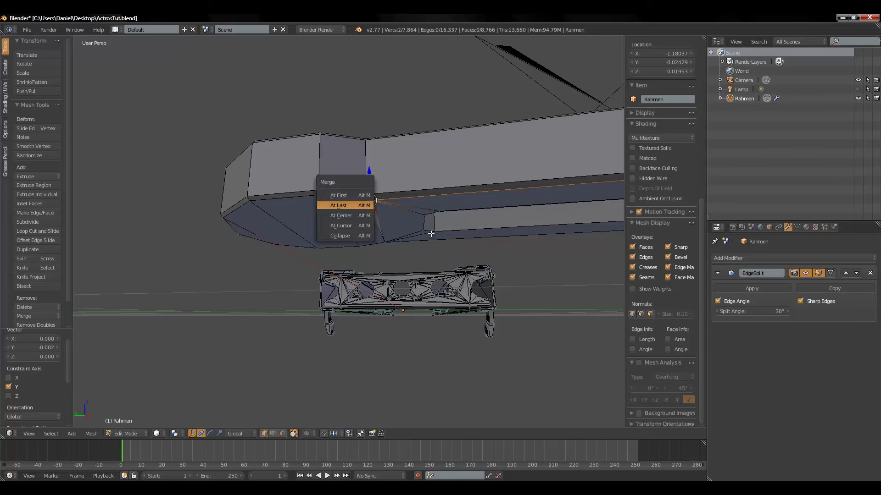
left_click(362, 205)
Step: Move and merge the next pairs of joint vertices around the far-end collar
right_click(394, 262)
key("g")
left_click(376, 267)
right_click(384, 265, "shift")
key("alt+m")
left_click(386, 265)
mouse_move(429, 278)
middle_mouse_down()
mouse_move(426, 247)
mouse_move(326, 289)
mouse_move(339, 169)
middle_mouse_up()
right_click(331, 177)
left_click_drag(351, 185, 328, 177)
key("alt+m")
left_click(325, 176)
Step: Slide and merge the remaining joint vertex pairs into the beam
mouse_move(325, 177)
middle_mouse_down()
mouse_move(349, 242)
mouse_move(337, 215)
middle_mouse_up()
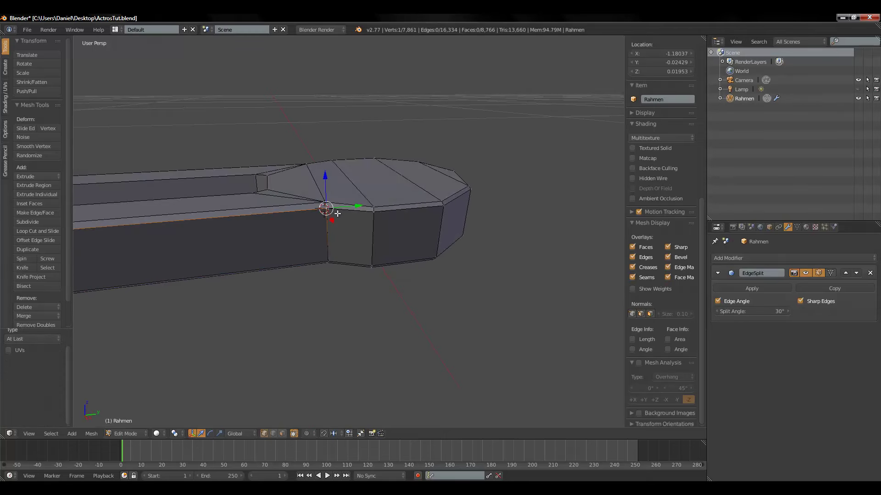
left_click_drag(350, 207, 327, 202)
key("alt+m")
left_click(327, 207)
key("alt+m")
left_click(336, 200)
Step: Orbit and zoom so the whole strap rod and chassis frame are in view
middle_click_drag(337, 201, 315, 140)
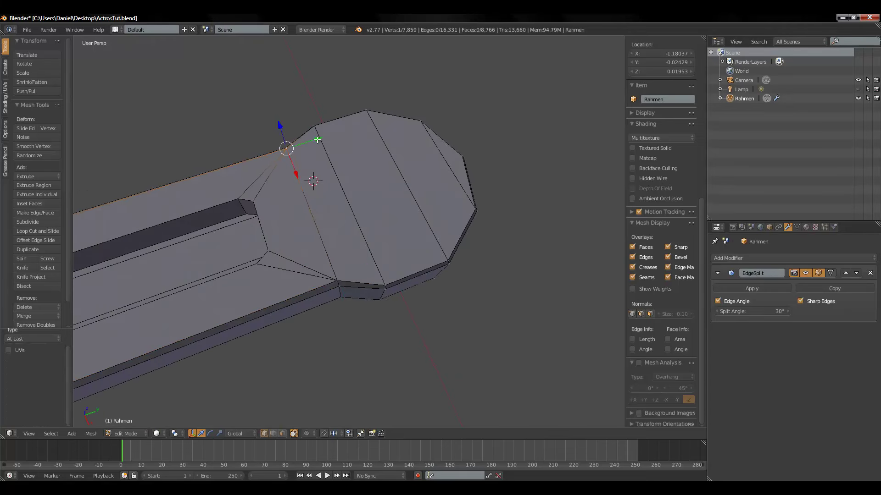
scroll(350, 170, "down", 5)
mouse_move(350, 170)
middle_mouse_down()
mouse_move(328, 165)
mouse_move(395, 253)
mouse_move(462, 257)
mouse_move(418, 235)
middle_mouse_up()
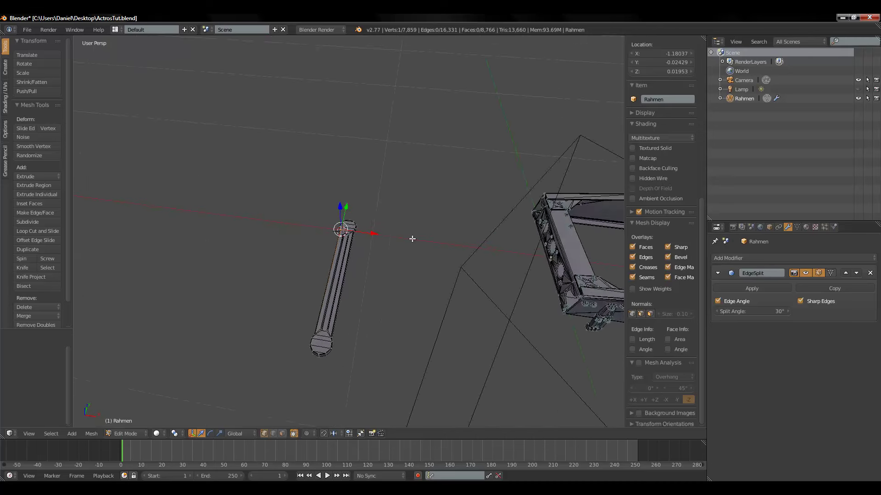
scroll(417, 193, "up", 5)
mouse_move(417, 153)
middle_mouse_down()
mouse_move(226, 236)
mouse_move(265, 276)
mouse_move(308, 269)
middle_mouse_up()
Step: Select the rod's face loop in face mode and scale it, narrowing it to 0.906 along X
left_click(283, 434)
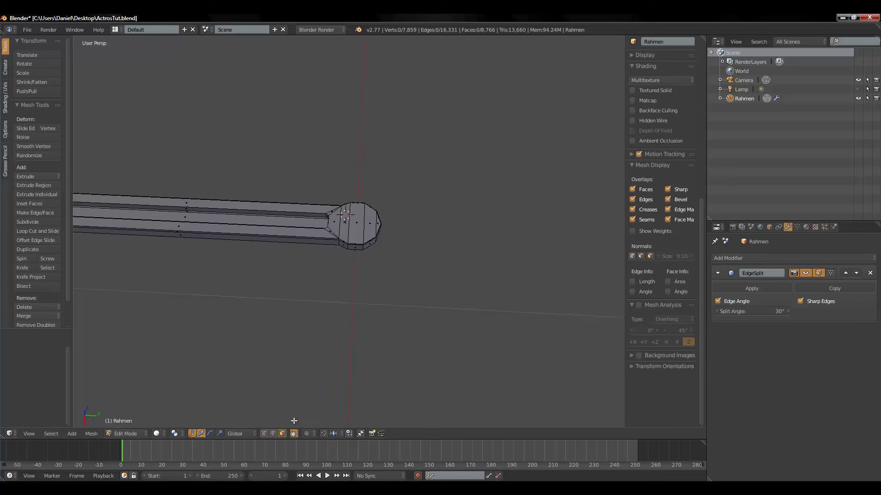
middle_click_drag(397, 294, 256, 230)
right_click(246, 220)
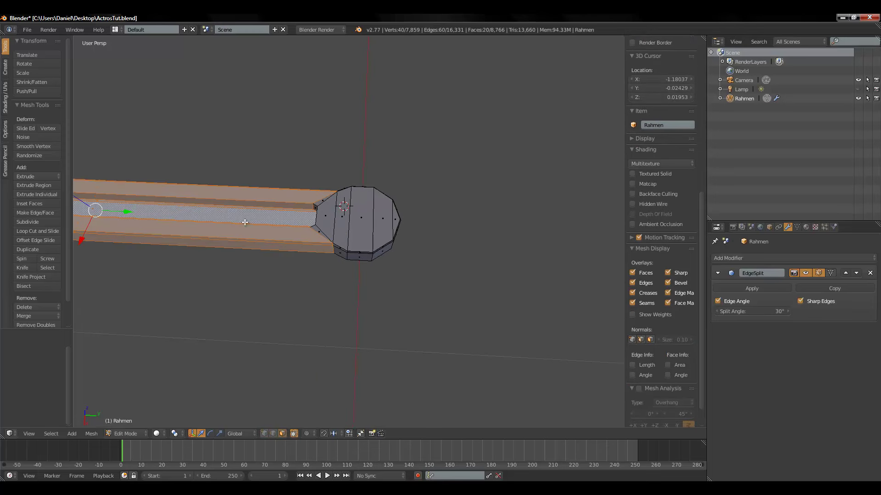
key("s")
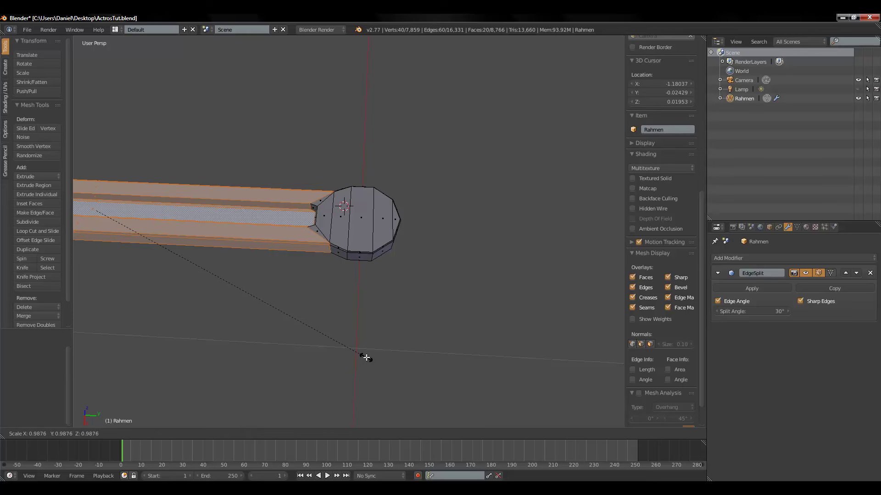
left_click(365, 356)
middle_click_drag(364, 356, 377, 374, "shift")
key("s")
key("x")
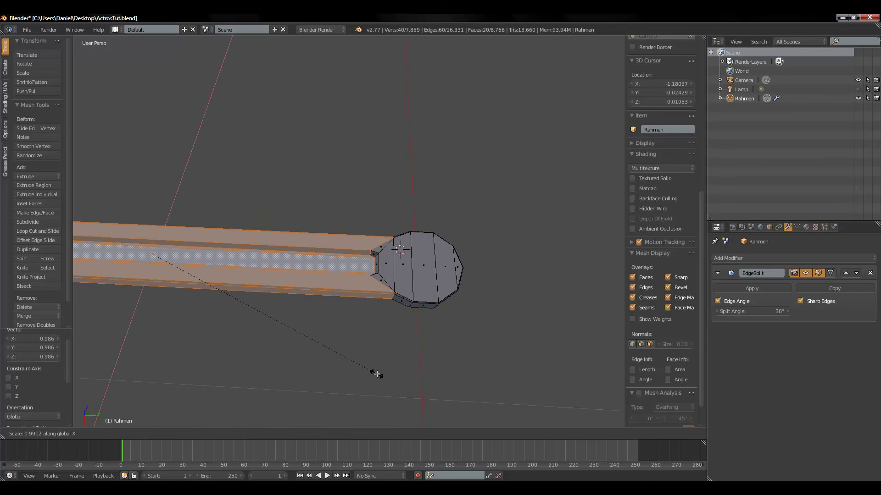
left_click(356, 369)
right_click(404, 275)
mouse_move(403, 276)
middle_mouse_down()
mouse_move(351, 284)
mouse_move(363, 213)
mouse_move(420, 279)
middle_mouse_up()
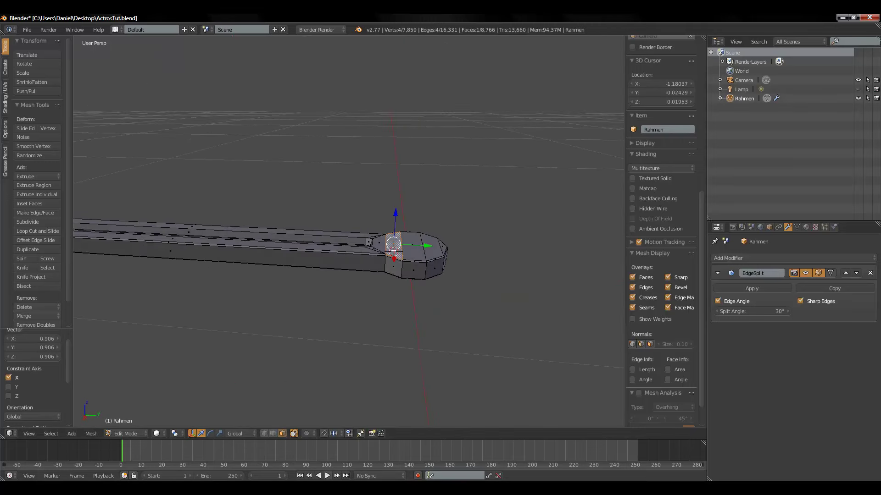
left_click(390, 459)
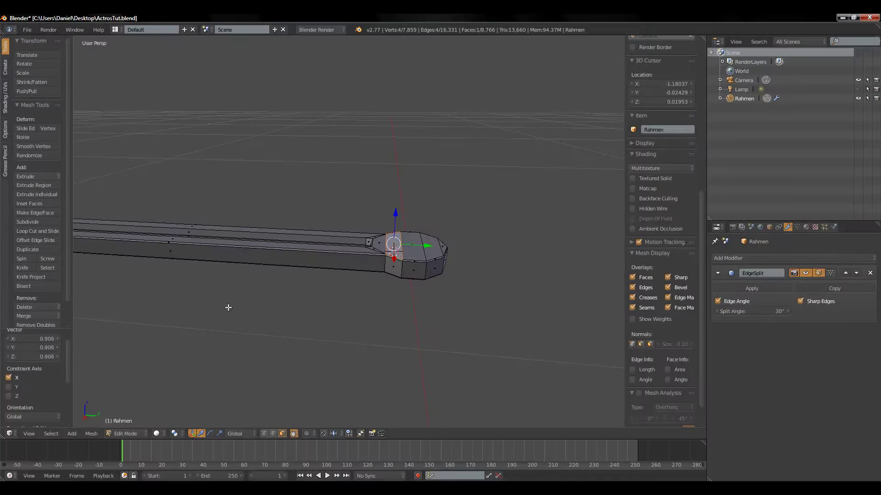
right_click(430, 246)
key("l")
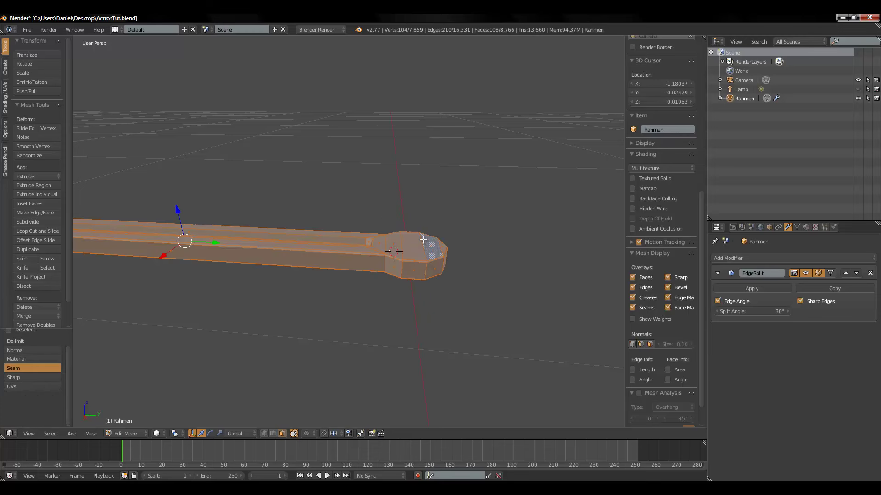
mouse_move(383, 216)
middle_mouse_down()
mouse_move(393, 243)
mouse_move(389, 273)
mouse_move(375, 283)
middle_mouse_up()
Step: Snap the 3D cursor to the selected end-cap faces, then select the cap's top face
right_click(386, 241)
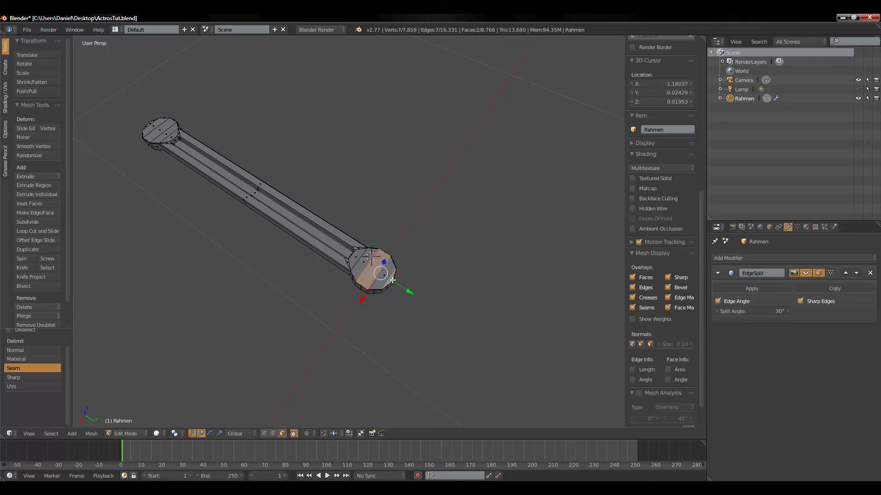
right_click(356, 257, "shift")
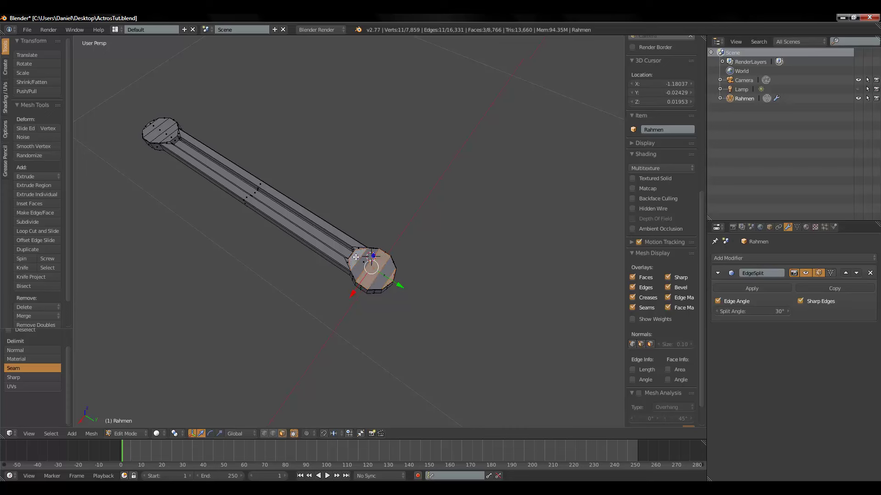
left_click(92, 433)
left_click(237, 403)
scroll(385, 285, "up", 2)
right_click(399, 308)
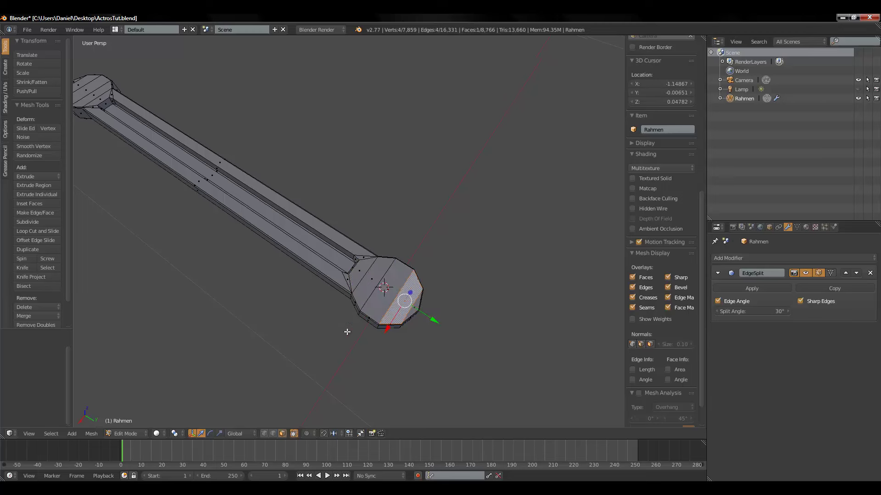
left_click(72, 434)
Step: Add a 10-vertex cylinder at the end cap and shrink it to about 0.3
left_click(92, 376)
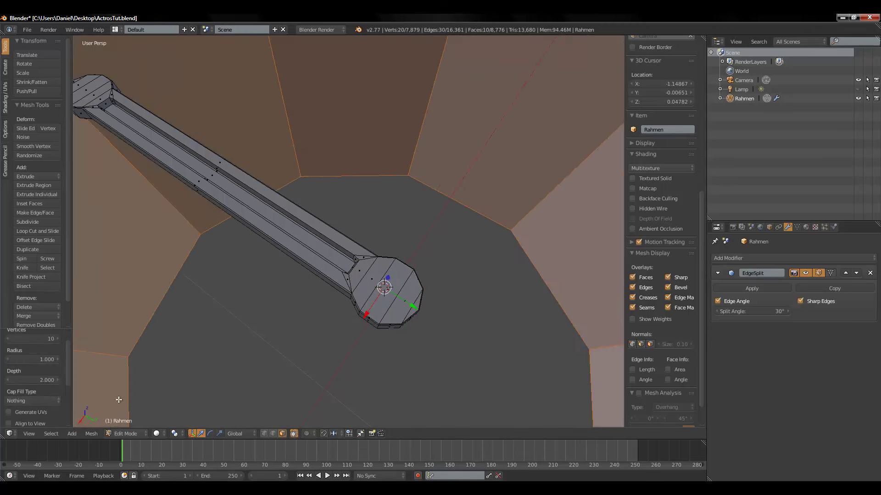
scroll(301, 300, "down", 3)
key("s")
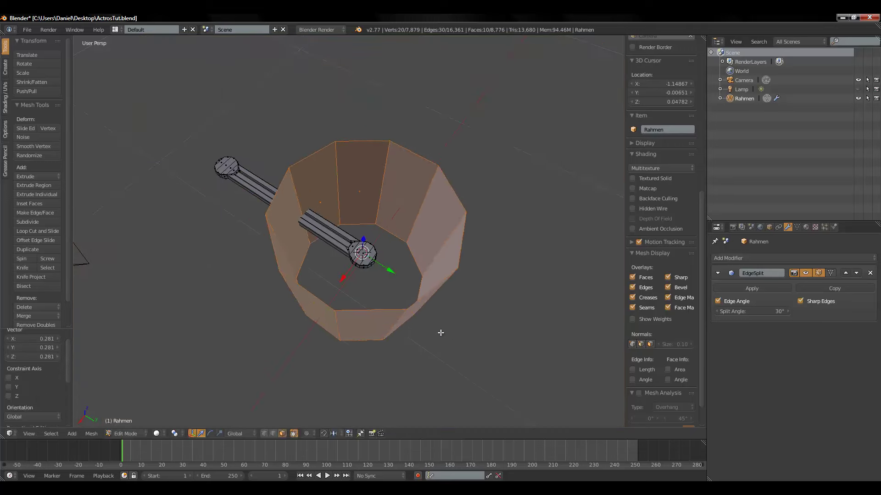
left_click(383, 277)
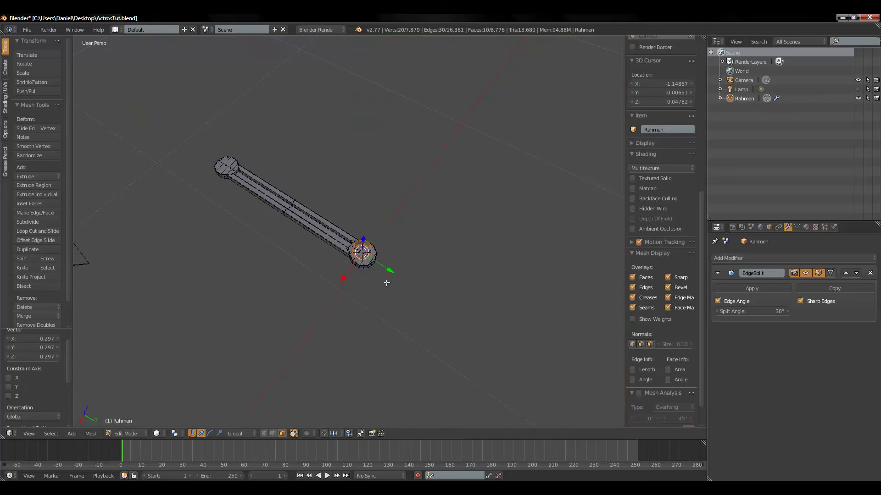
scroll(416, 316, "up", 5)
middle_click_drag(416, 316, 383, 259)
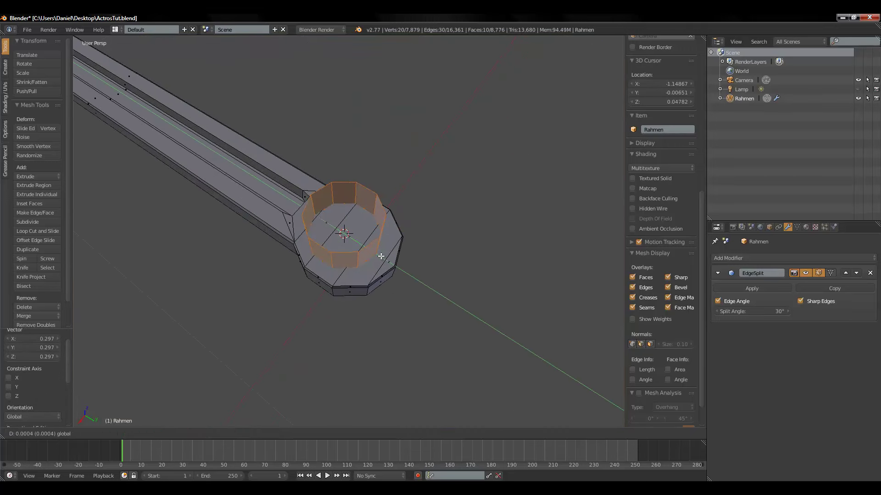
left_click_drag(376, 252, 405, 279)
Step: Rescale the ring to fit the end cap and nudge it slightly along Y
key("s")
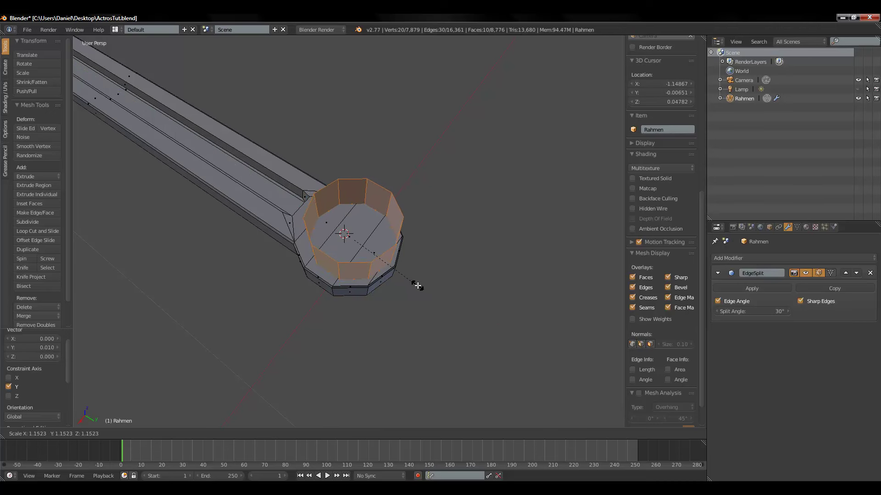
left_click(419, 282)
key("s")
left_click(423, 287)
mouse_move(422, 287)
middle_mouse_down()
mouse_move(339, 295)
mouse_move(396, 290)
middle_mouse_up()
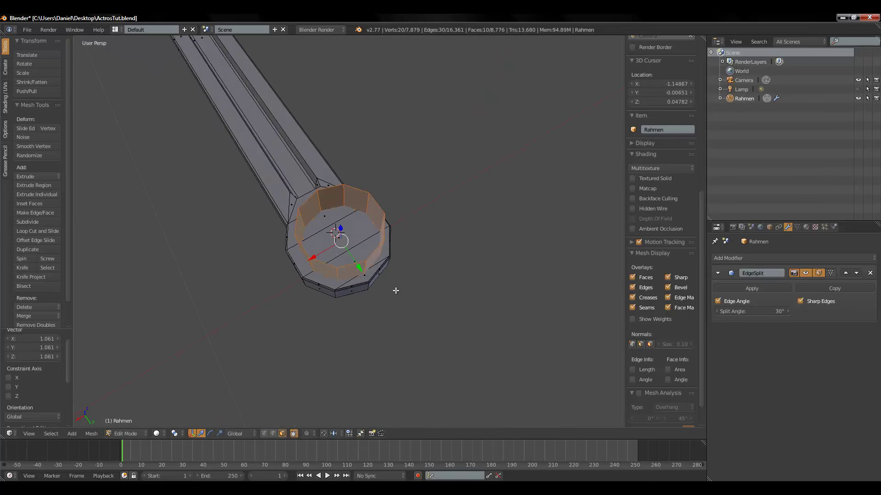
key("g")
key("y")
left_click(359, 268)
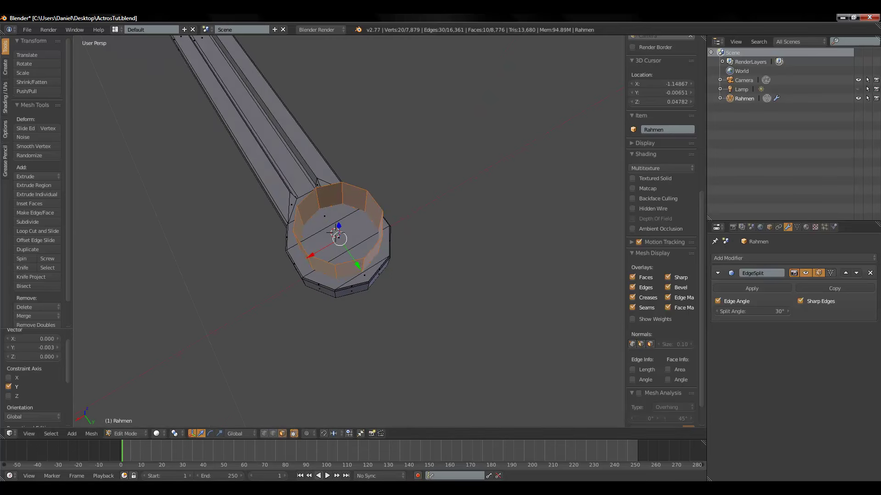
left_click(257, 457)
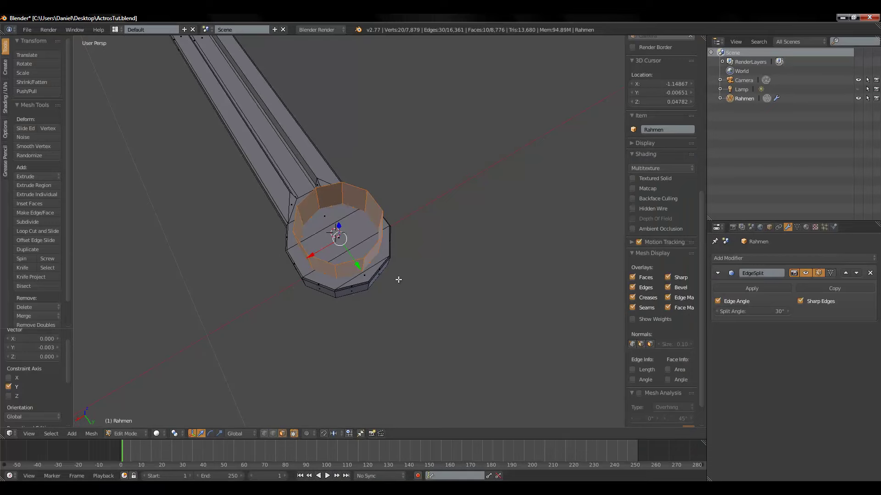
Step: Orbit the Blender view to see the ten-sided ring from the side
mouse_move(399, 277)
middle_mouse_down()
mouse_move(422, 273)
mouse_move(416, 282)
mouse_move(393, 262)
mouse_move(317, 196)
mouse_move(320, 186)
middle_mouse_up()
Step: Raise the ring along Z, then lower its top loop to -0.060 as a short collar
key("g")
key("z")
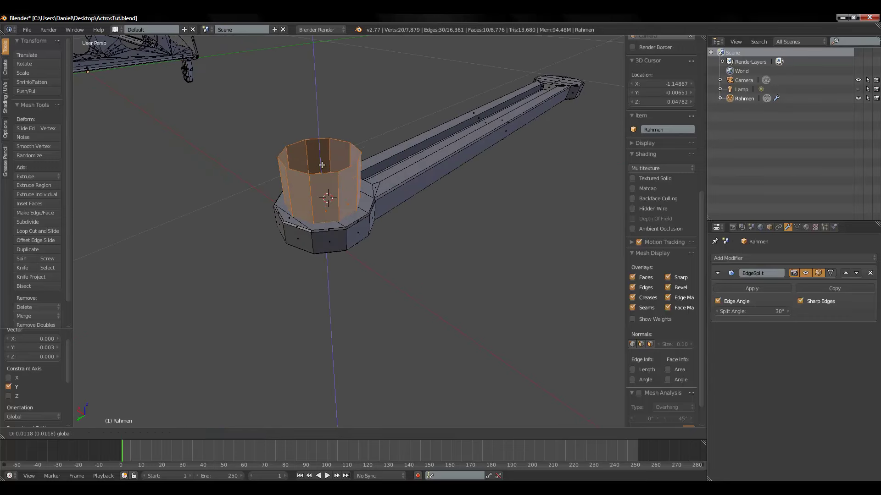
left_click(322, 155)
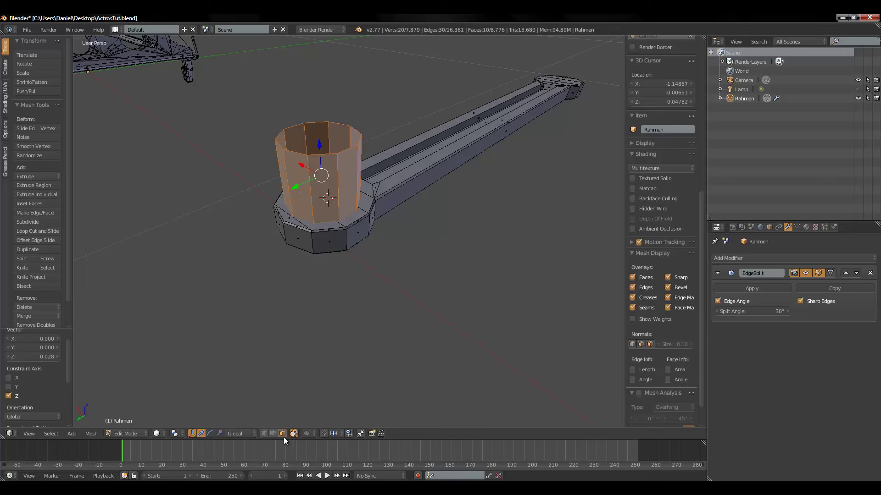
key("a")
right_click(320, 159, "alt")
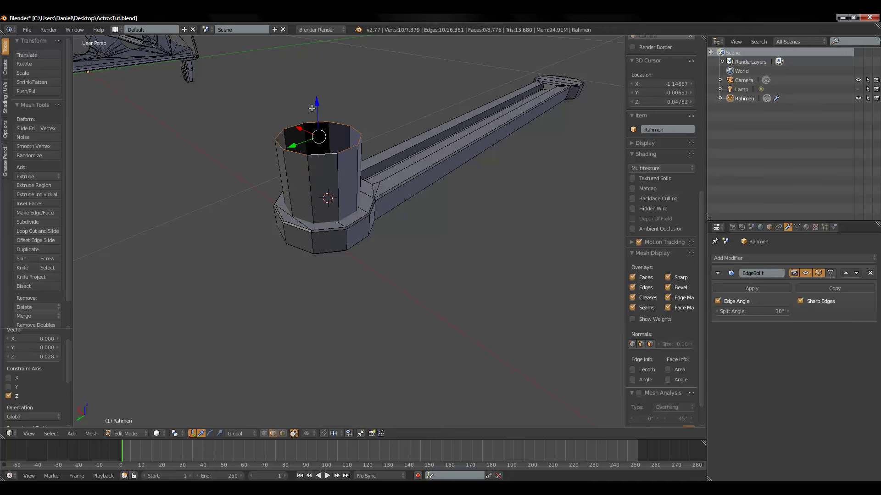
key("g")
key("z")
left_click(327, 156)
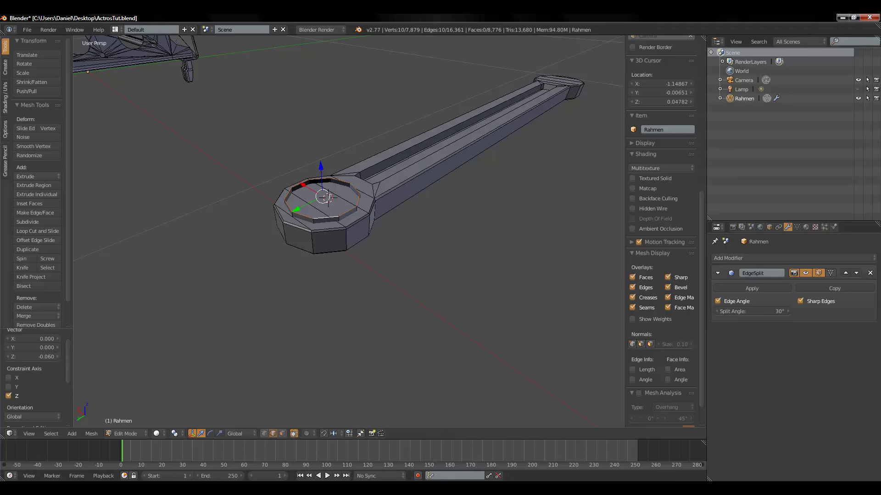
left_click(330, 456)
Step: Extrude the collar's top ring and scale it inward to form an inset rim
scroll(458, 261, "up", 2)
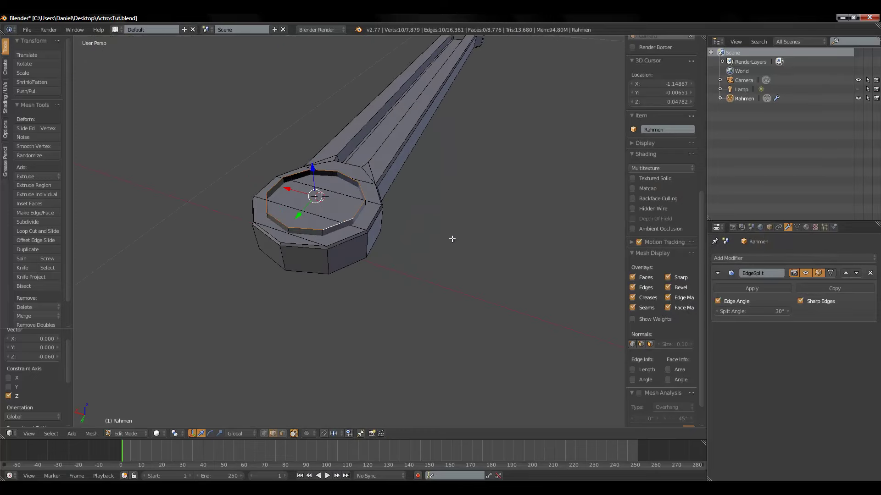
key("e")
key("s")
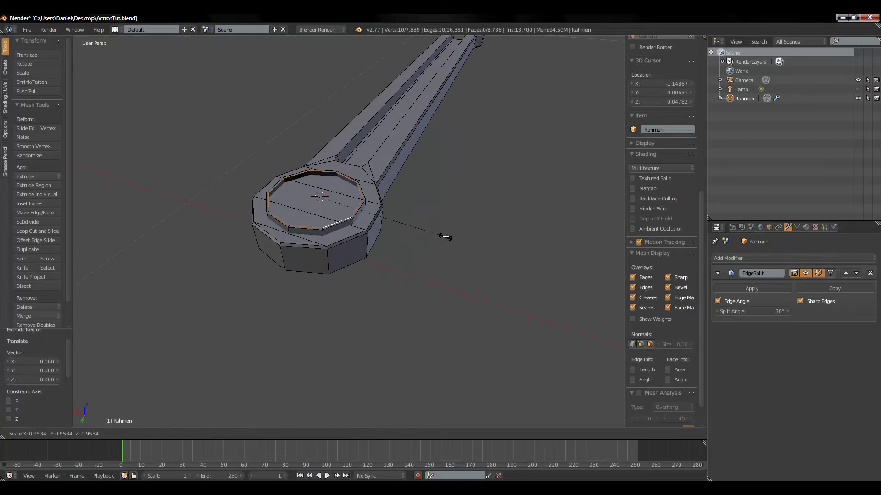
left_click(446, 238)
mouse_move(425, 240)
middle_mouse_down()
mouse_move(442, 301)
mouse_move(420, 301)
mouse_move(337, 191)
middle_mouse_up()
key("e")
right_click(420, 301)
key("e")
right_click(343, 197)
key("s")
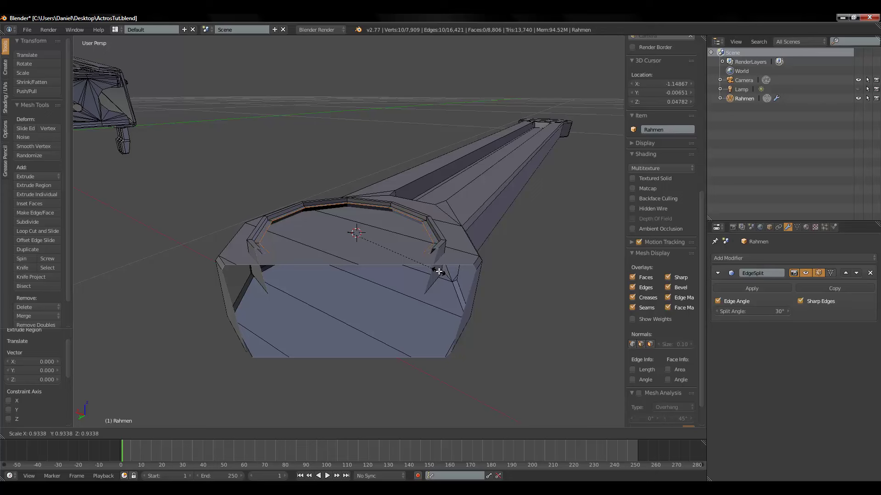
left_click(439, 272)
Step: Extrude the inset ring and move it along Z to set the raised inner tier's height
key("e")
right_click(426, 270)
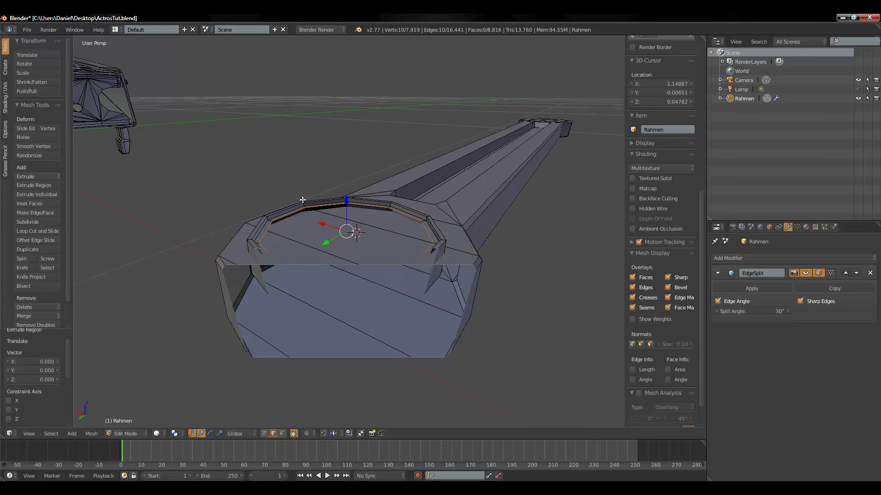
key("g")
key("z")
left_click(381, 234)
scroll(381, 234, "down", 3)
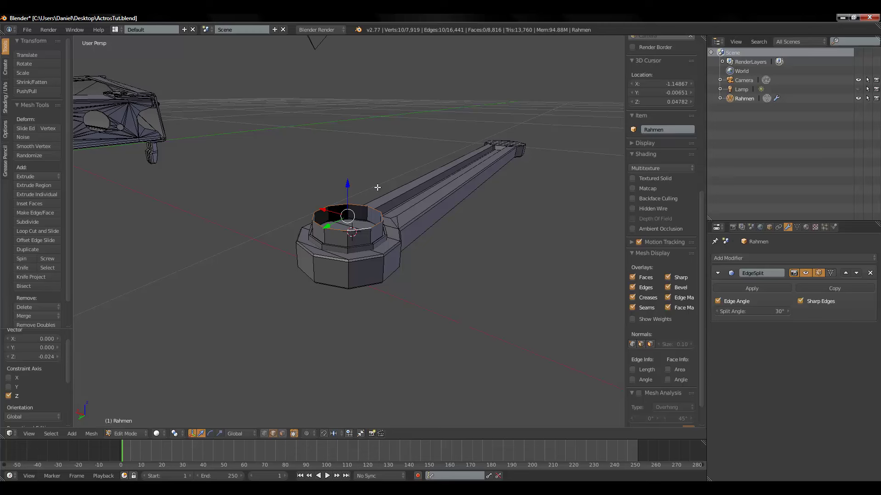
key("g")
key("z")
left_click(347, 184)
middle_click_drag(347, 184, 344, 180)
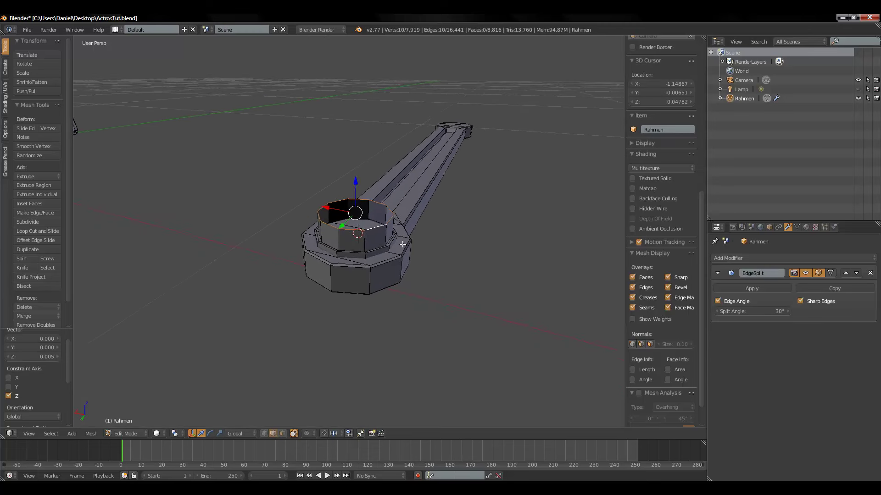
key("g")
key("z")
left_click(358, 185)
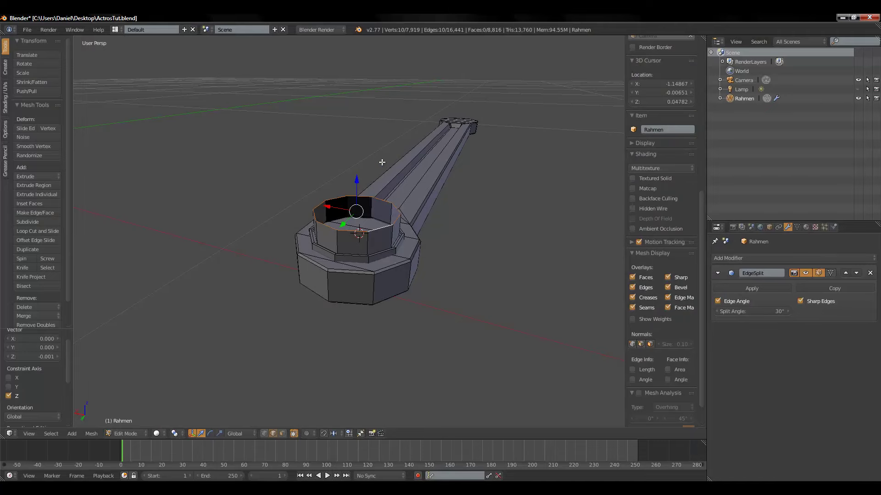
Step: Extrude the top ring, shrink it, and merge its vertices at center to close it
key("e")
key("Escape")
key("s")
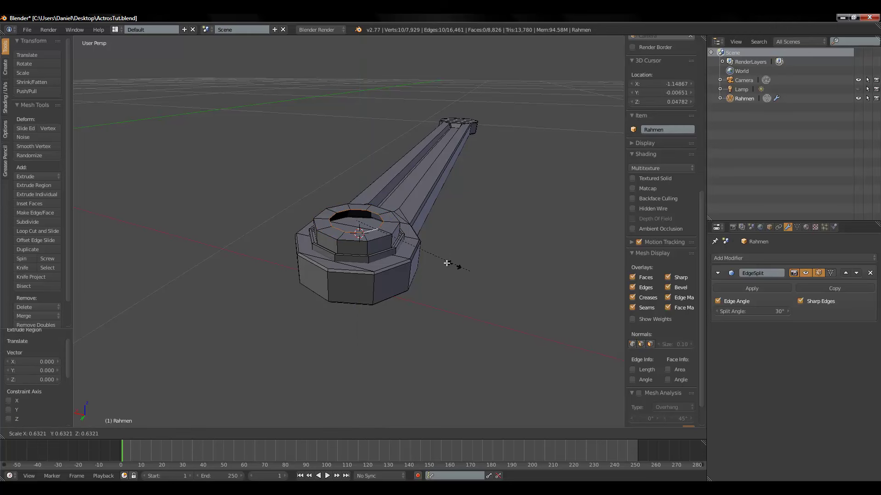
left_click(437, 260)
key("alt+m")
left_click(456, 263)
Step: Extrude the end cap's inner edge loop and lower it slightly
mouse_move(393, 249)
middle_mouse_down()
mouse_move(367, 231)
mouse_move(406, 225)
middle_mouse_up()
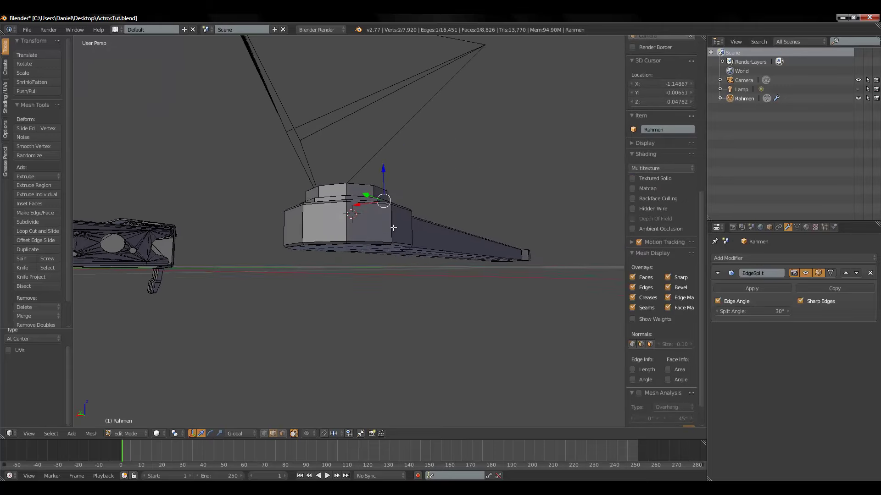
right_click(382, 205, "alt")
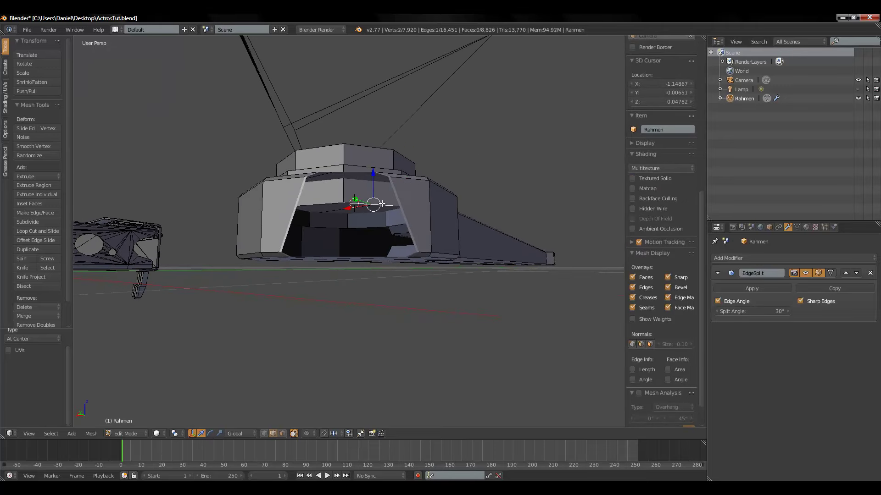
key("e")
right_click(345, 206)
left_click_drag(346, 187, 344, 217)
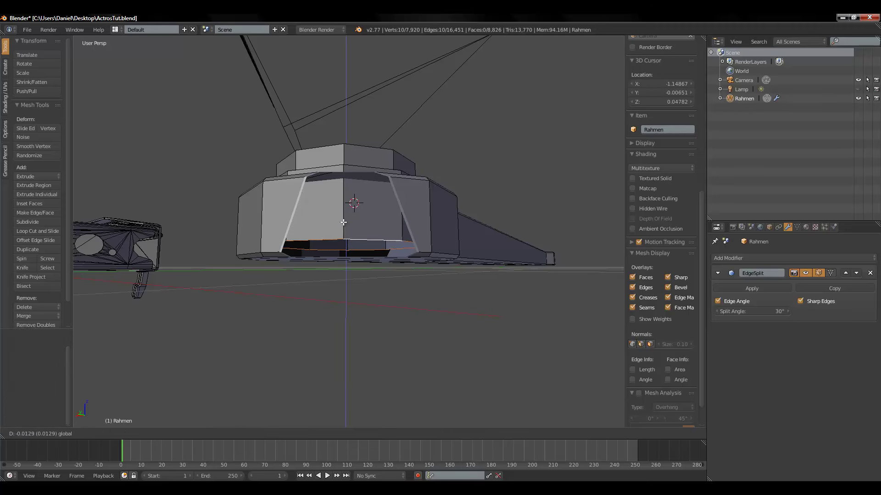
middle_click_drag(344, 216, 367, 236)
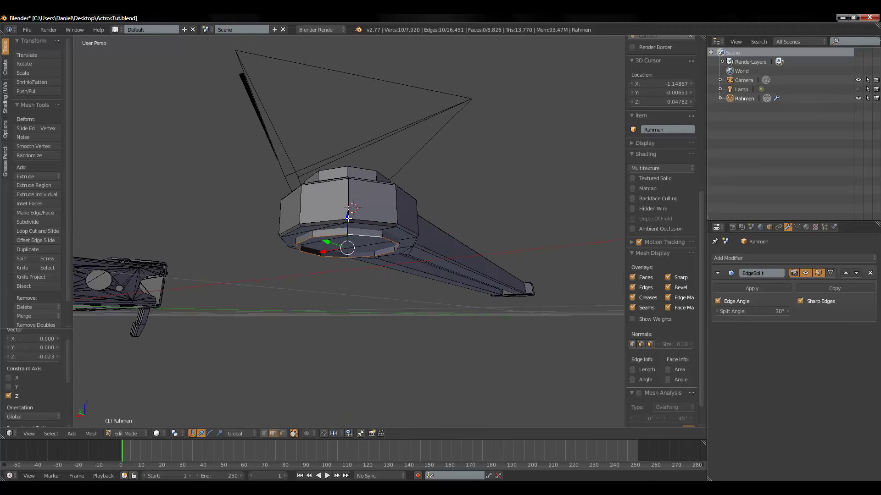
key("e")
left_click(426, 265)
Step: Extrude the loop again, shrink it slightly, and extrude it a little upward along Z
key("g")
right_click(428, 266)
key("s")
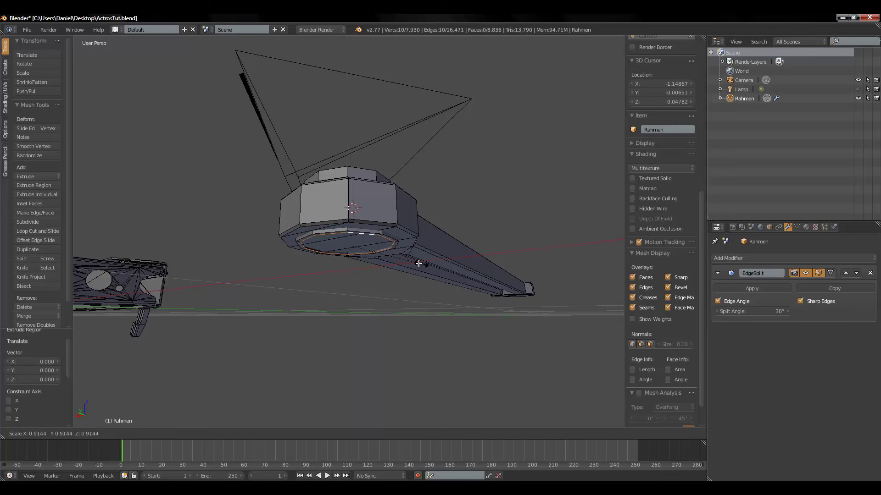
left_click(421, 265)
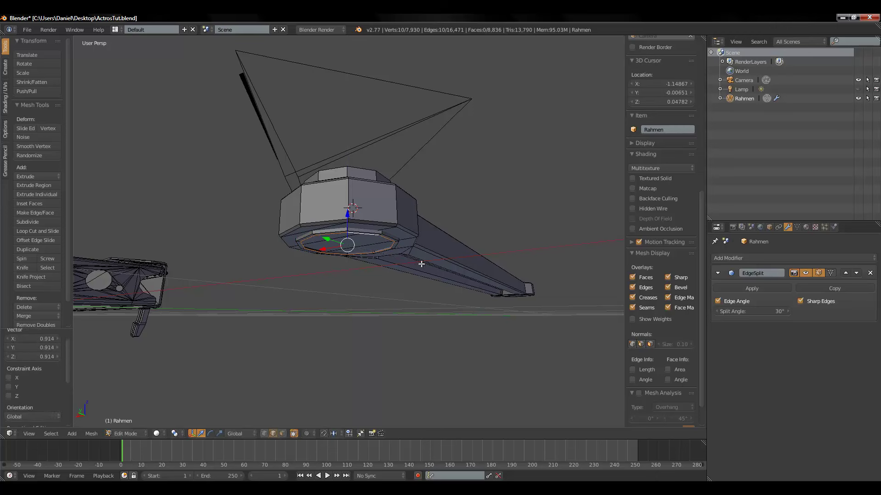
key("e")
key("z")
left_click(349, 212)
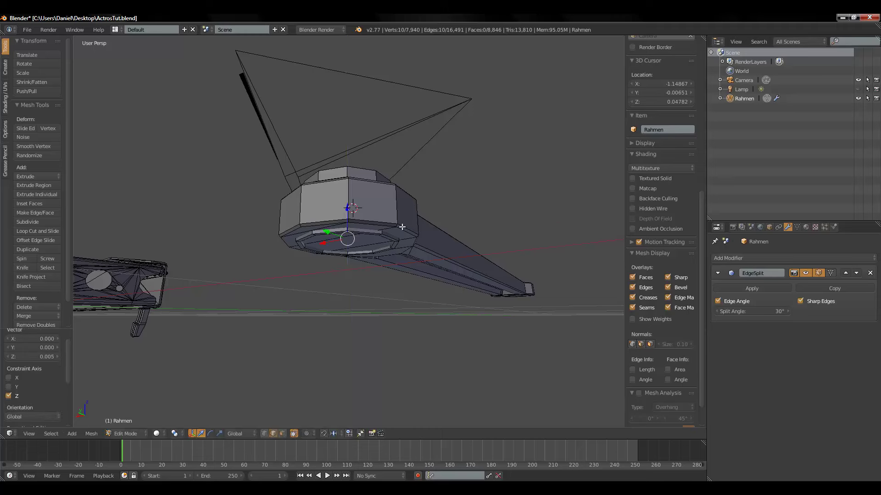
Step: Select the whole connected octagonal end cap with L
middle_click_drag(350, 212, 284, 218)
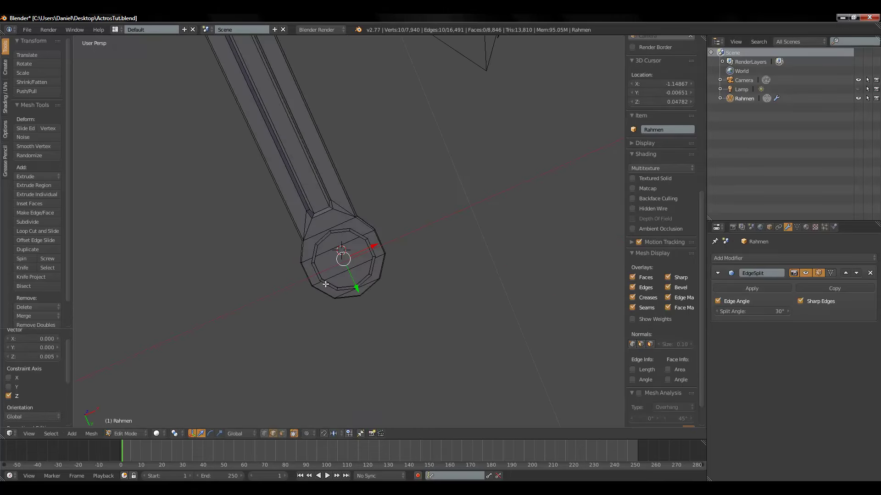
scroll(362, 287, "down", 3)
mouse_move(362, 286)
middle_mouse_down()
mouse_move(392, 238)
mouse_move(421, 151)
mouse_move(399, 245)
mouse_move(338, 232)
middle_mouse_up()
right_click(339, 232)
key("l")
mouse_move(328, 276)
middle_mouse_down()
mouse_move(438, 271)
mouse_move(326, 246)
middle_mouse_up()
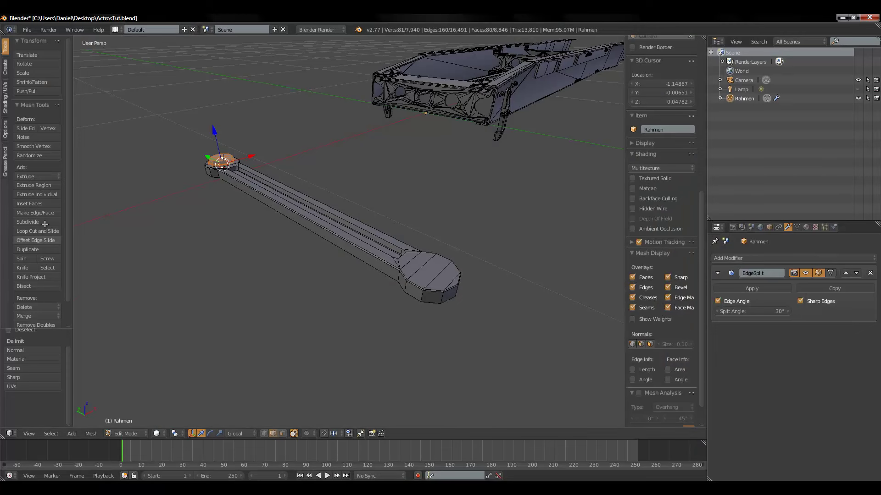
Step: Duplicate the octagonal end cap and move the copy 0.7 along Y to the strap's far end
middle_click_drag(162, 198, 183, 202)
left_click_drag(170, 188, 175, 190)
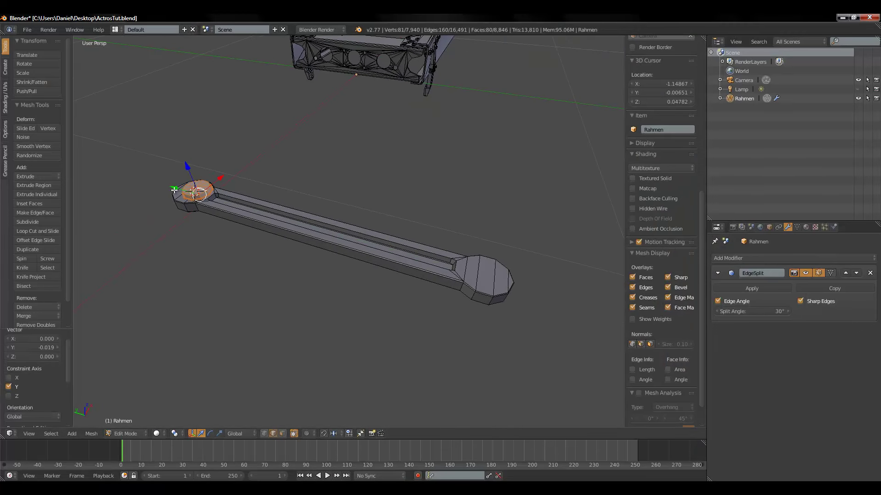
left_click(45, 248)
right_click(183, 204)
left_click_drag(171, 188, 452, 272)
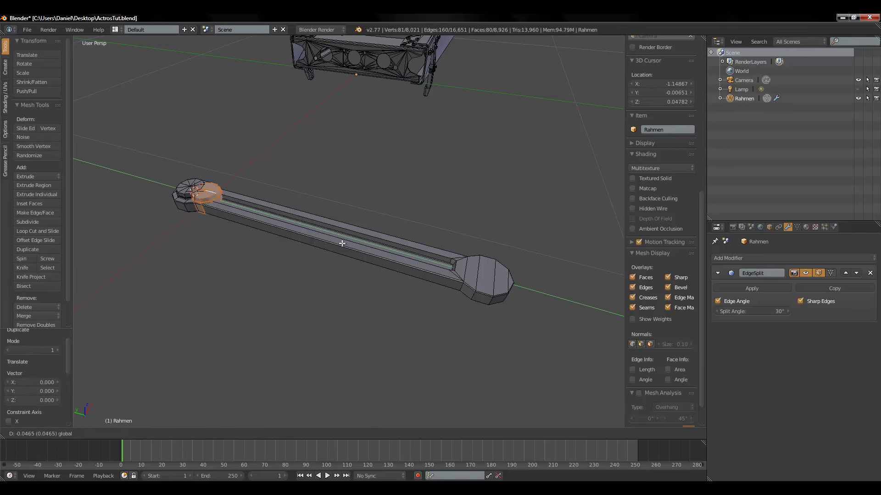
left_click(452, 271)
middle_click_drag(452, 271, 310, 283)
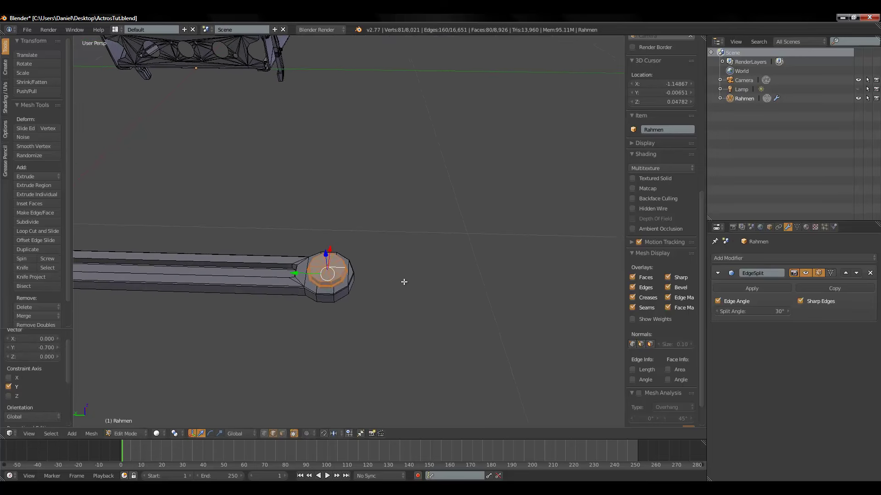
left_click_drag(298, 278, 298, 278)
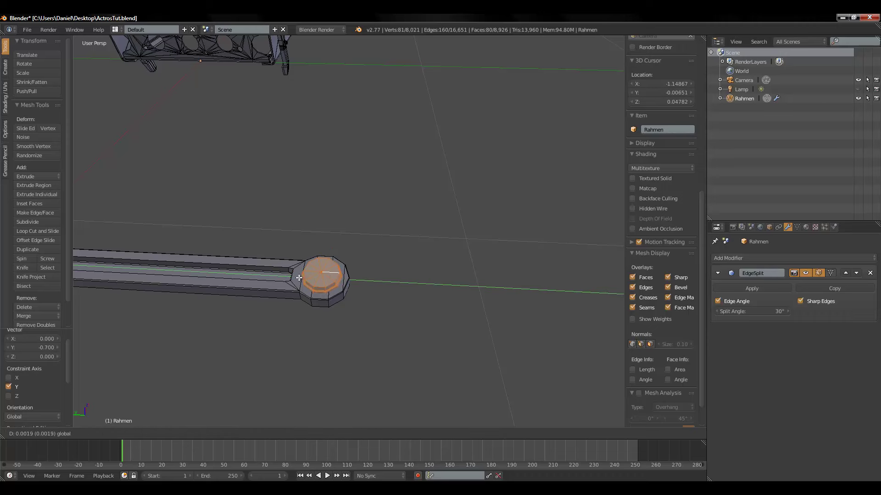
left_click(298, 277)
mouse_move(434, 307)
middle_mouse_down()
mouse_move(417, 274)
mouse_move(390, 338)
mouse_move(151, 420)
middle_mouse_up()
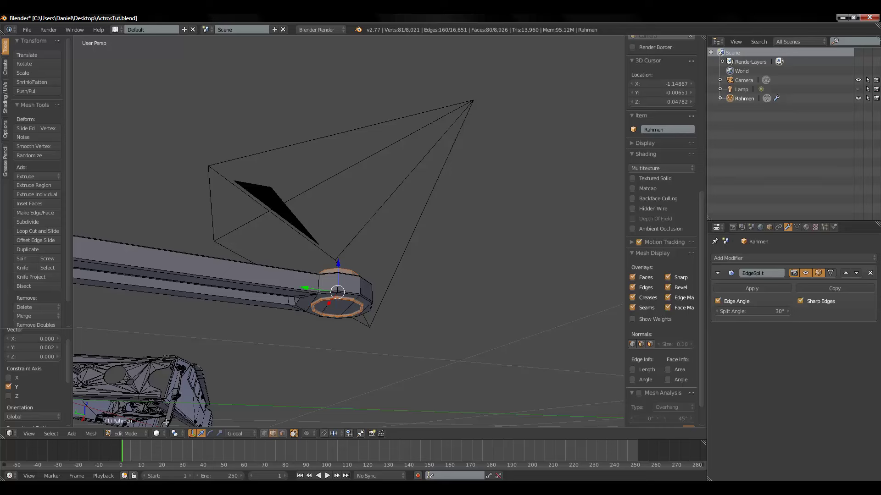
Step: Delete the two inner rim face loops at the strap's far end
mouse_move(282, 419)
middle_mouse_down()
mouse_move(340, 367)
mouse_move(335, 323)
middle_mouse_up()
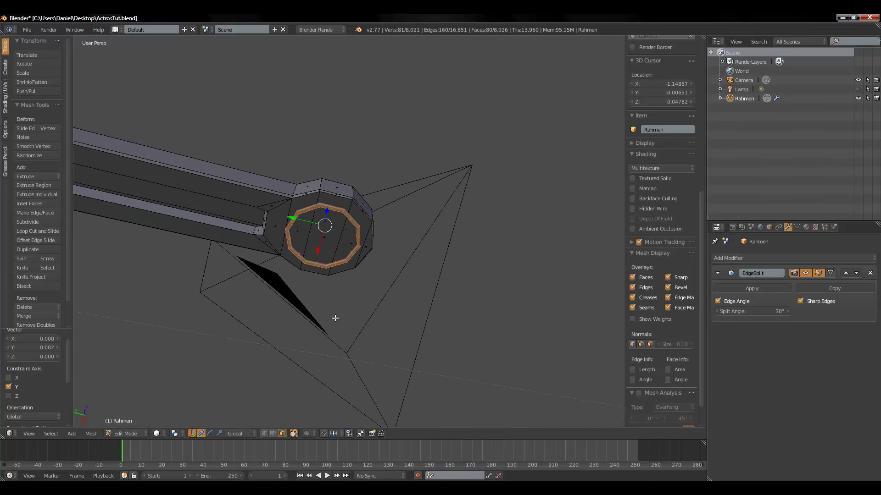
scroll(335, 323, "up", 3)
scroll(309, 303, "up", 1)
right_click(305, 298, "alt")
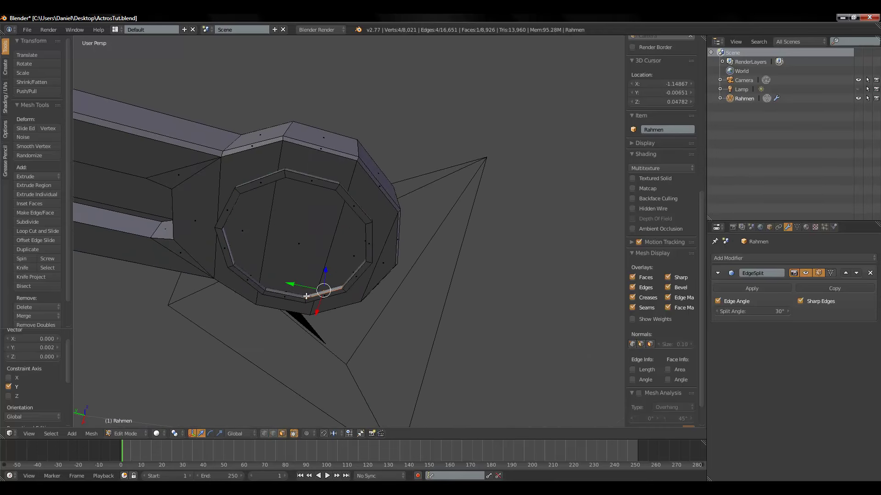
right_click(307, 301, "alt+shift")
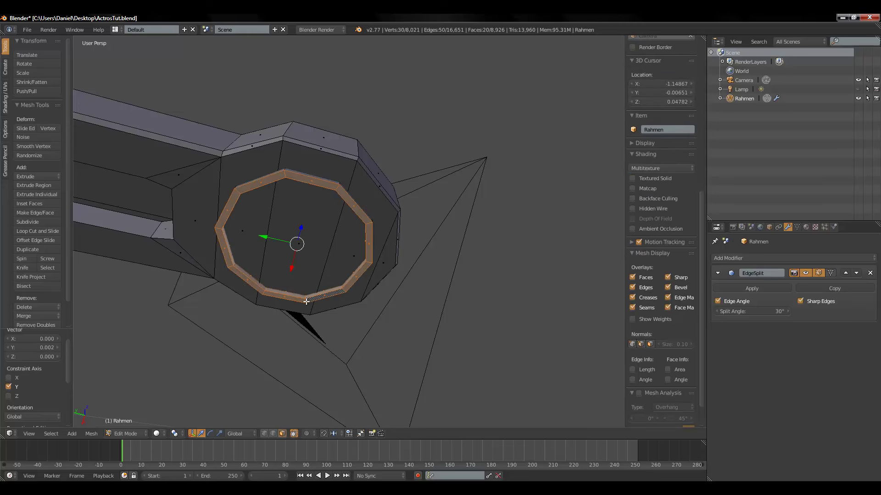
key("x")
left_click(306, 298)
Step: Shrink the opening's edge loop and extrude a narrower sleeve 0.028 down along Z
left_click(273, 433)
right_click(284, 298)
mouse_move(285, 298)
middle_mouse_down()
mouse_move(295, 285)
mouse_move(301, 337)
mouse_move(285, 313)
middle_mouse_up()
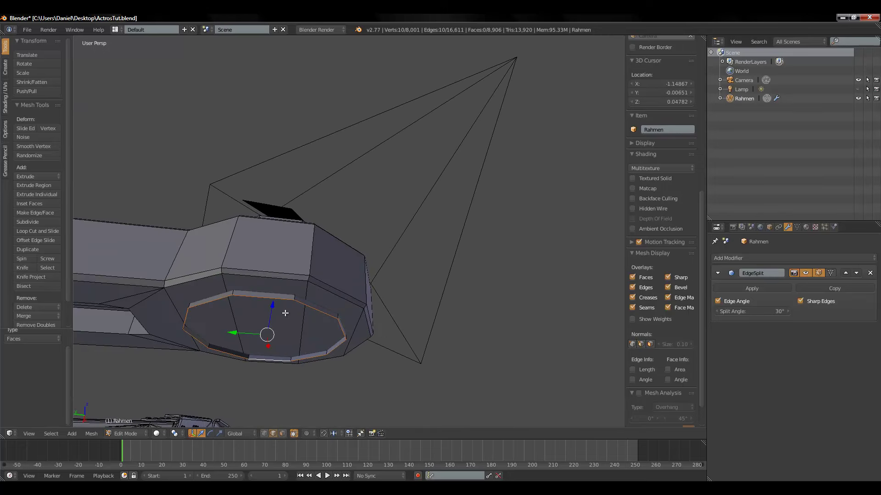
key("s")
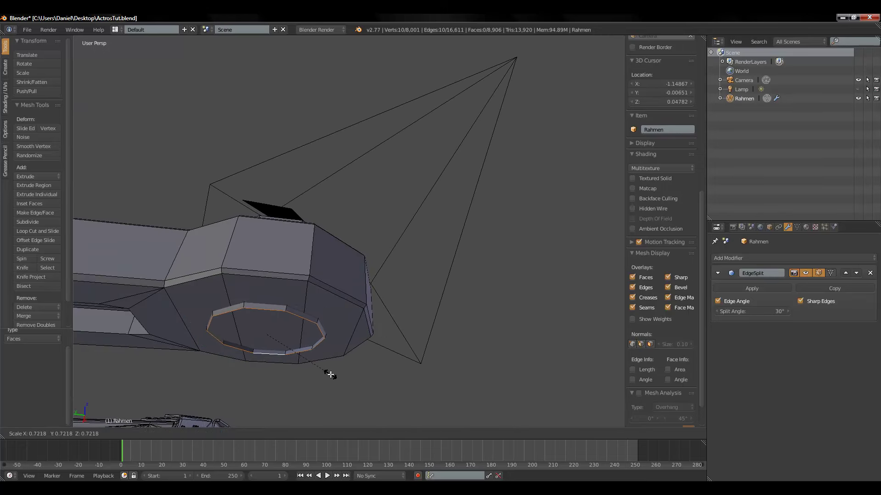
left_click(329, 374)
key("e")
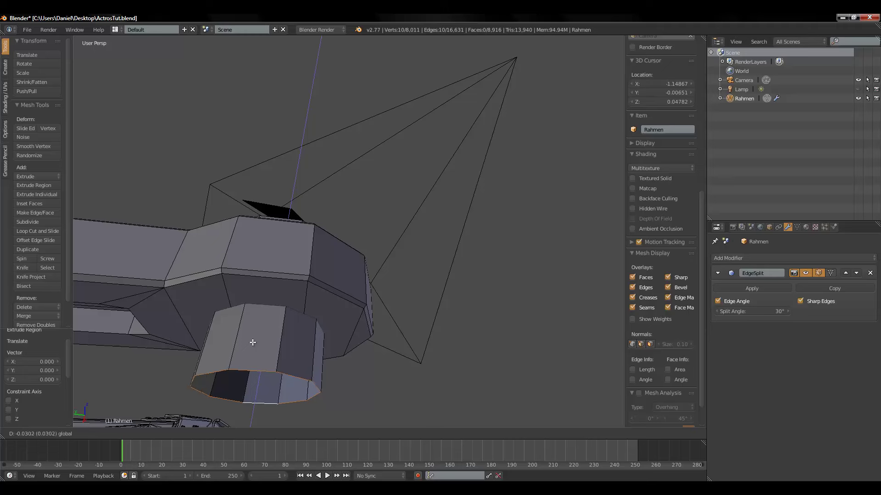
left_click(253, 343)
scroll(254, 289, "down", 4)
scroll(263, 284, "down", 3)
scroll(273, 281, "down", 2)
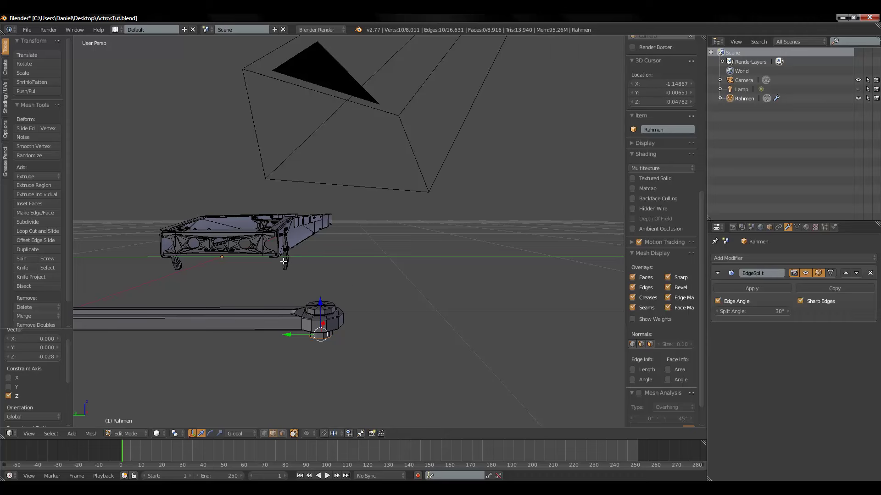
mouse_move(343, 228)
middle_mouse_down()
mouse_move(468, 253)
mouse_move(399, 245)
mouse_move(381, 204)
mouse_move(309, 232)
mouse_move(347, 284)
mouse_move(333, 335)
middle_mouse_up()
scroll(398, 223, "up", 3)
Step: Duplicate a chassis frame bolt and move the copy clear of the frame along X
right_click(331, 375)
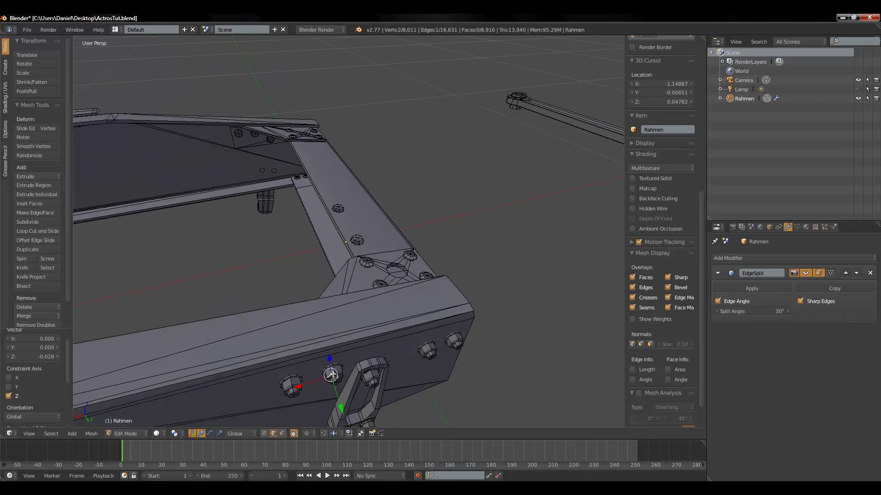
key("l")
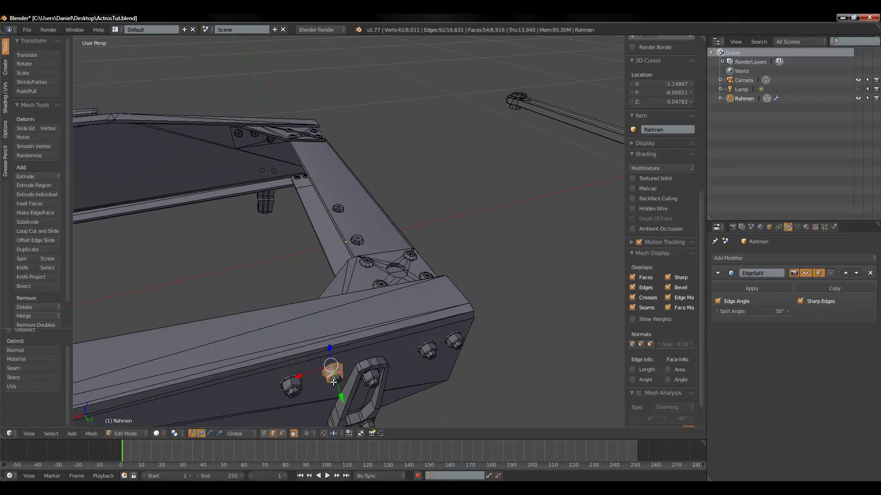
left_click(31, 248)
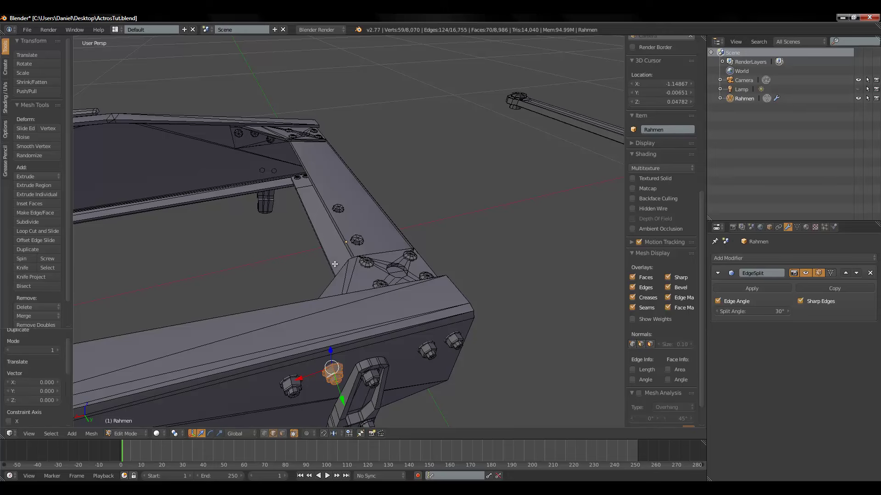
key("x")
left_click(509, 296)
mouse_move(509, 296)
middle_mouse_down()
mouse_move(356, 257)
mouse_move(429, 264)
mouse_move(271, 277)
middle_mouse_up()
scroll(276, 271, "up", 6)
mouse_move(293, 249)
middle_mouse_down()
mouse_move(316, 301)
mouse_move(358, 311)
mouse_move(347, 298)
mouse_move(321, 294)
mouse_move(340, 275)
mouse_move(269, 442)
middle_mouse_up()
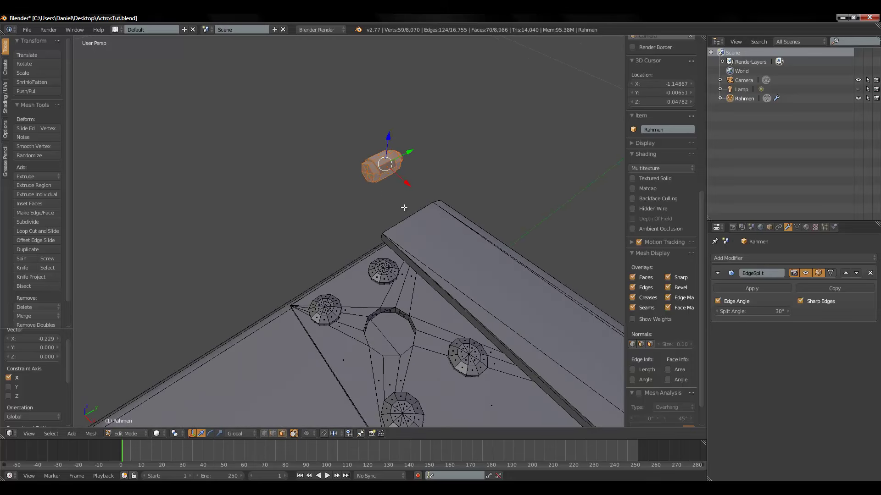
middle_click_drag(384, 194, 411, 208)
Step: Delete the bolt copy's end-cap faces and a leftover stray vertex
right_click(433, 177)
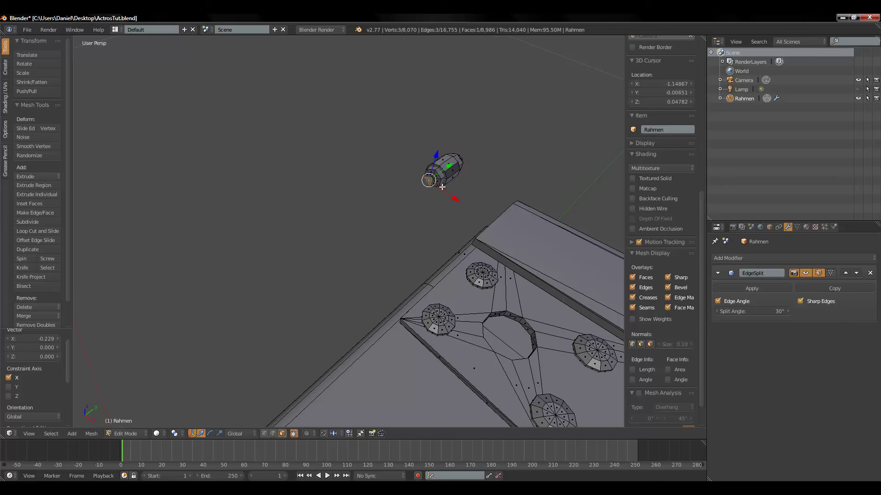
key("l")
key("x")
left_click(447, 182)
right_click(436, 176, "shift")
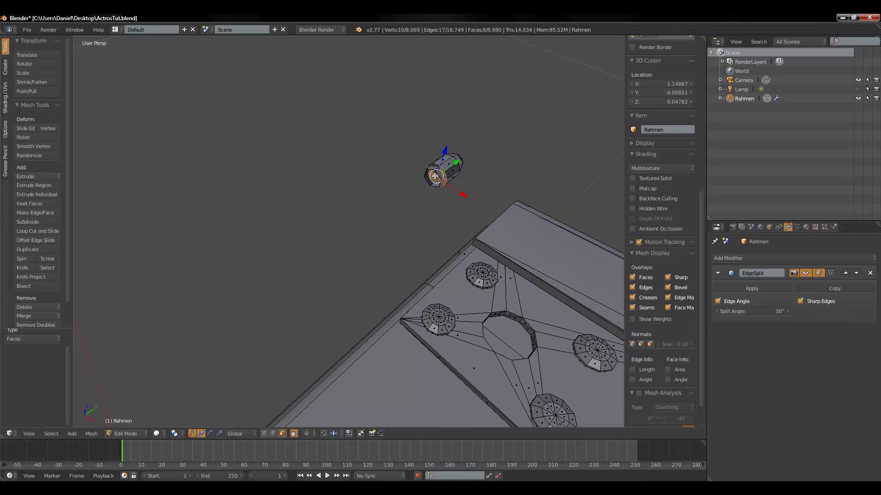
key("x")
left_click(438, 178)
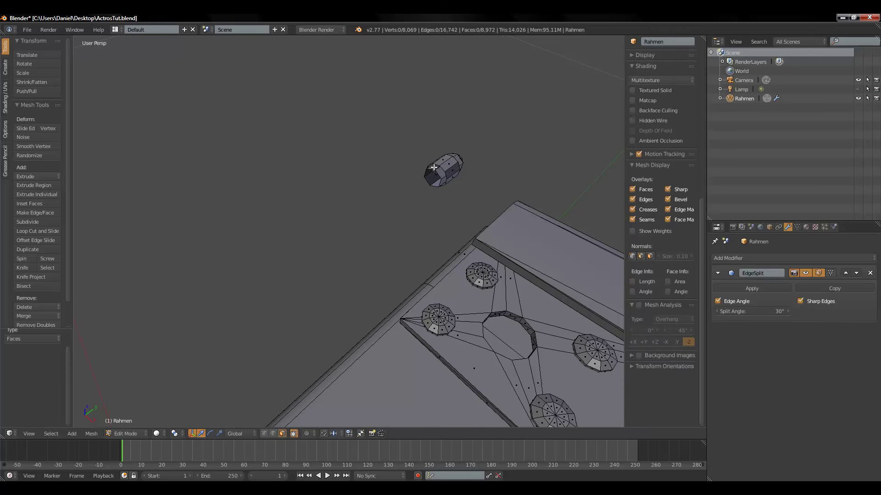
right_click(434, 167)
key("x")
left_click(447, 164)
Step: Select the bolt copy's end edge loops and shift them 0.012 along Y
right_click(447, 163)
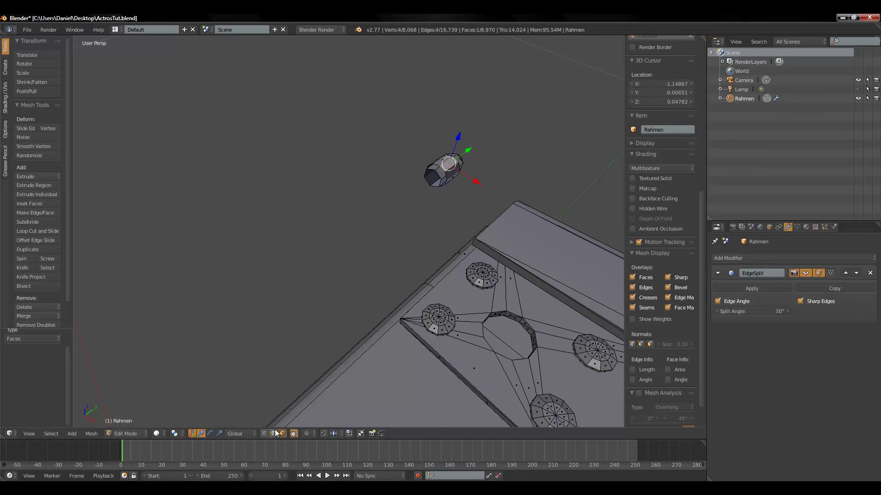
right_click(417, 186, "alt")
right_click(440, 168, "alt+shift")
middle_click_drag(440, 168, 309, 237)
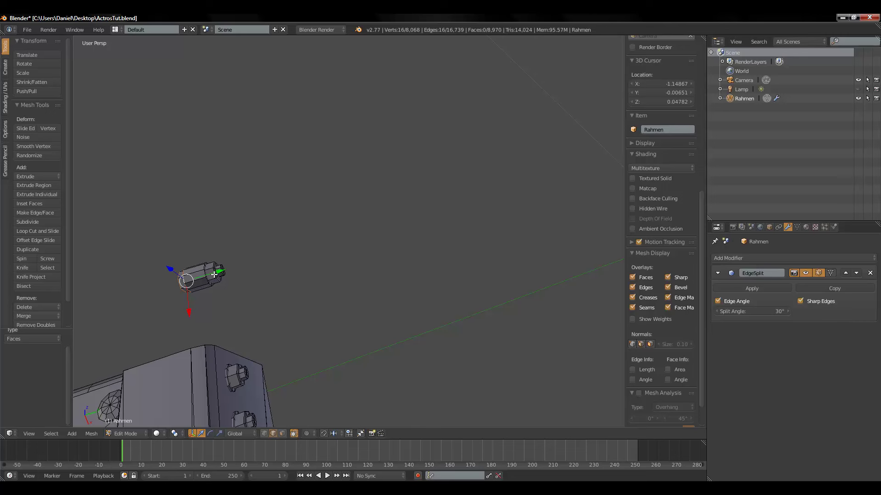
left_click_drag(214, 276, 221, 274)
right_click(198, 274)
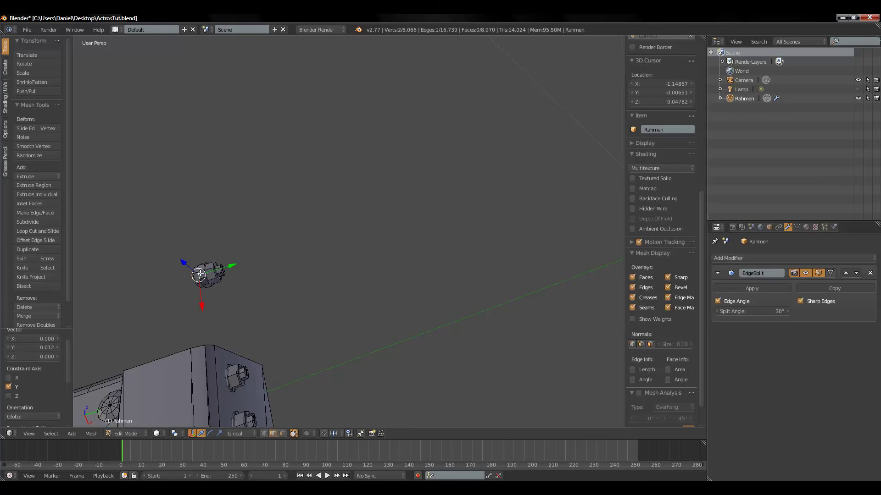
Step: Select the whole bolt copy and rotate it 90° about X
left_click_drag(228, 267, 216, 272)
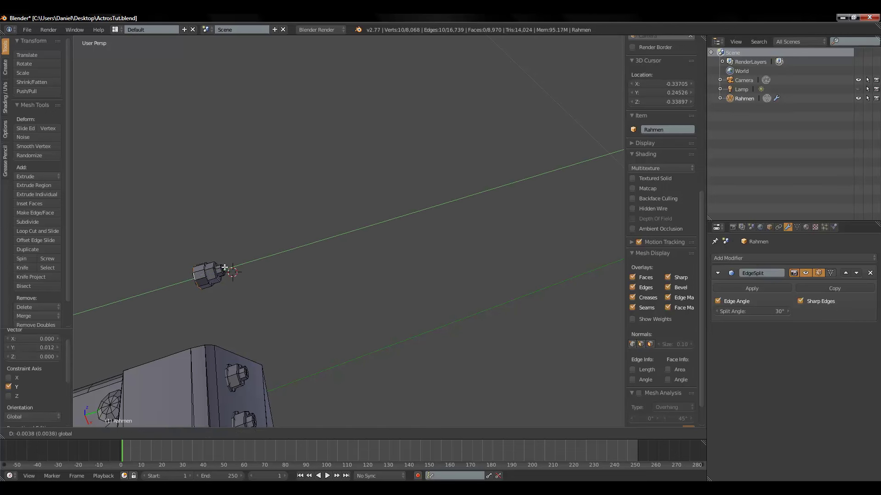
key("l")
key("l")
type("rx")
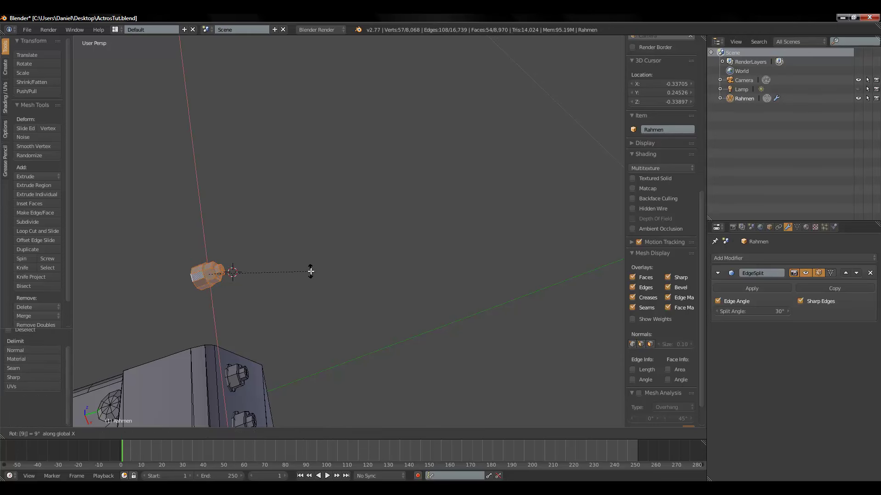
type("90")
key("Return")
Step: Move the nut along X and Y toward the strap end and frame it in view
mouse_move(354, 350)
middle_mouse_down()
mouse_move(321, 257)
mouse_move(293, 239)
middle_mouse_up()
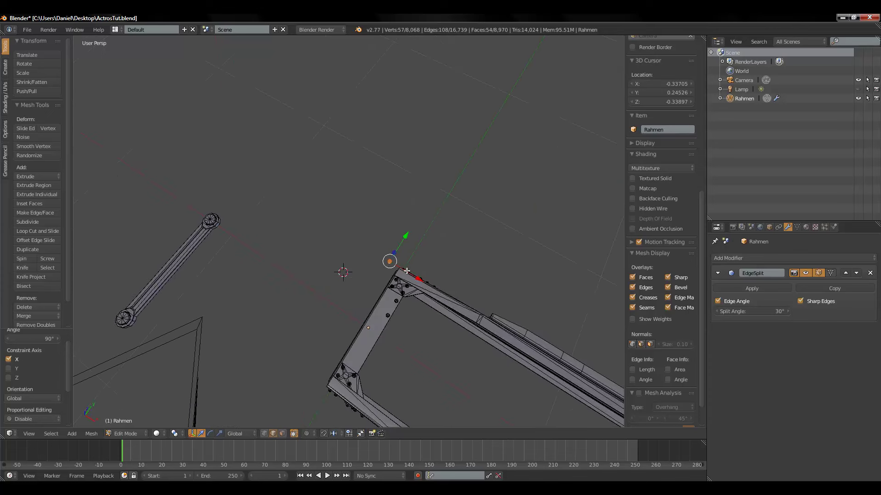
key("g")
key("x")
left_click(235, 230)
key("g")
key("y")
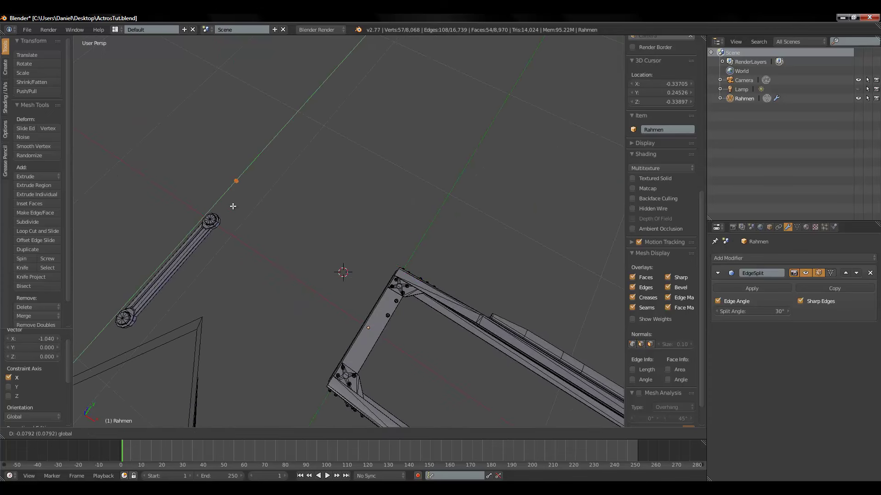
left_click(236, 207)
key("KP_Decimal")
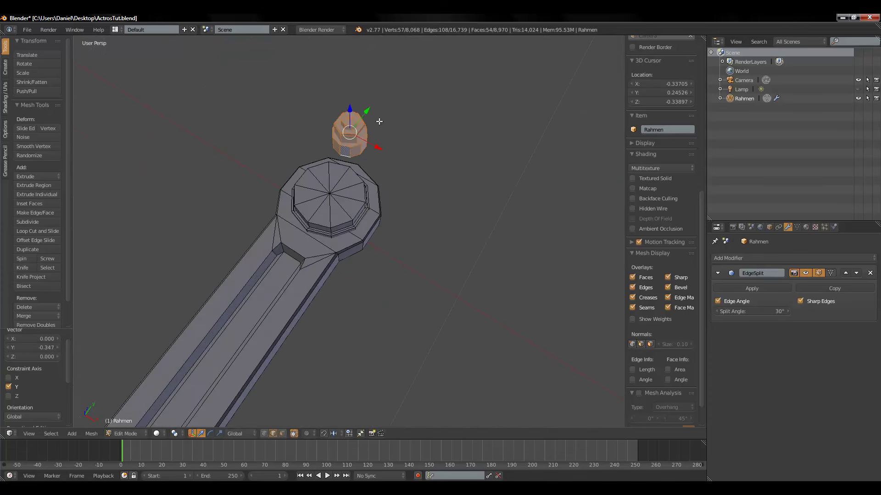
Step: Position the nut over the strap end along Y and lower it along Z
key("g")
key("y")
left_click(298, 150)
key("g")
key("z")
left_click(327, 196)
Step: Switch to Top Orthographic view centred on the strap's end cap
key("KP_5")
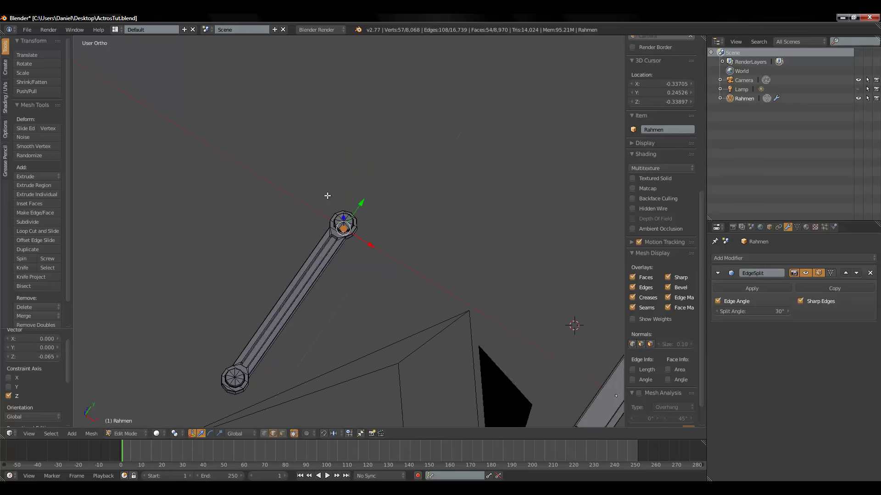
key("KP_8")
key("KP_7")
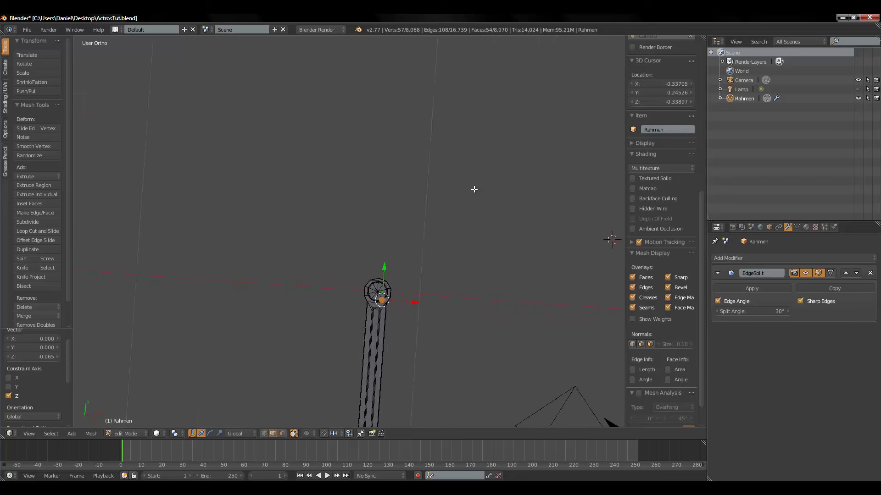
scroll(415, 286, "up", 3)
mouse_move(402, 311)
middle_mouse_down("shift")
mouse_move(270, 202)
mouse_move(303, 230)
middle_mouse_up("shift")
Step: Roughly nudge the nut ring along X and Y over the end cap
key("g")
key("x")
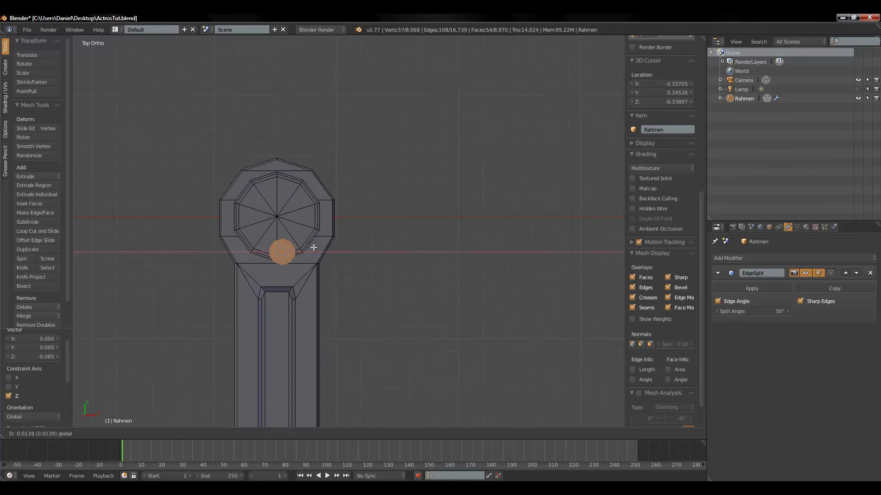
left_click(315, 249)
scroll(315, 249, "up", 2)
middle_click_drag(248, 235, 324, 270, "shift")
scroll(324, 270, "up", 5)
key("g")
key("y")
left_click(310, 295)
Step: Centre the nut ring precisely on the end cap along X and Y
key("g")
key("x")
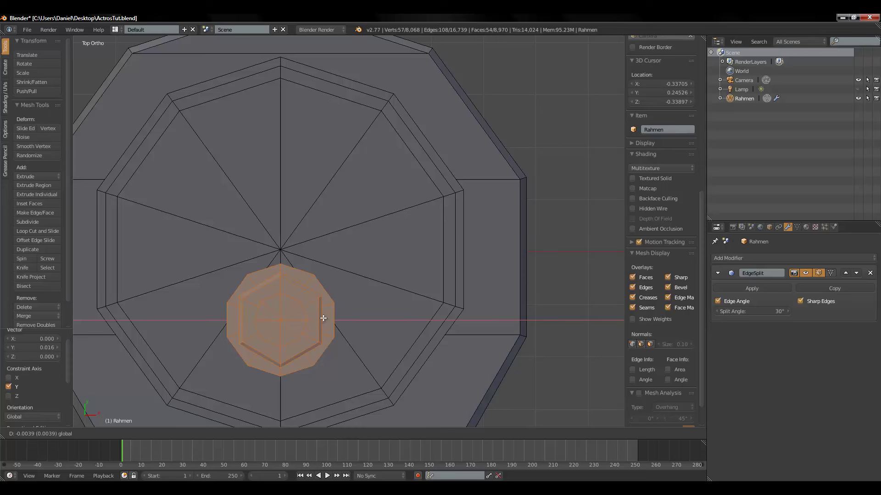
left_click(323, 319)
key("g")
key("y")
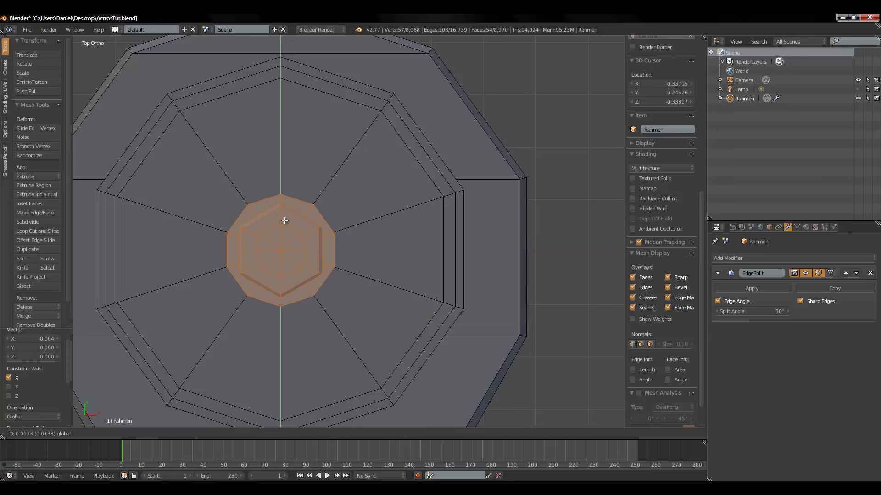
left_click(284, 219)
Step: Scale the ring up about 2.15 times, return to perspective, and lower the nut 0.022 along Z
key("s")
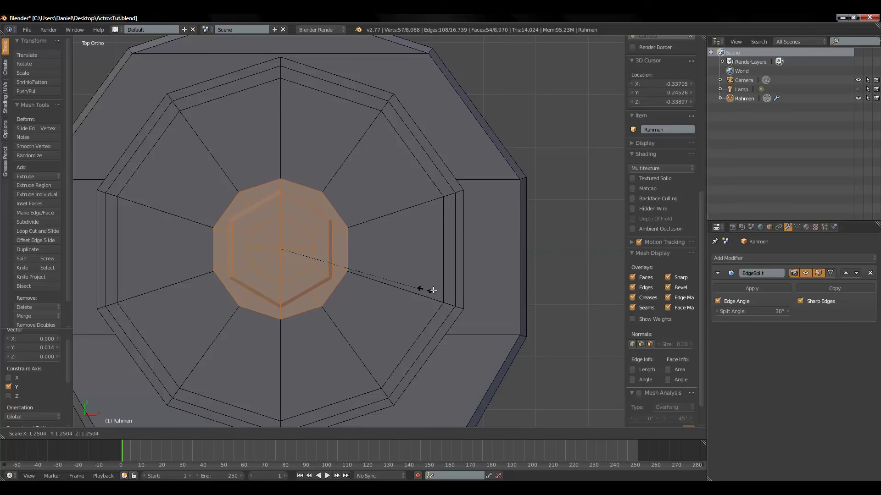
left_click(516, 293)
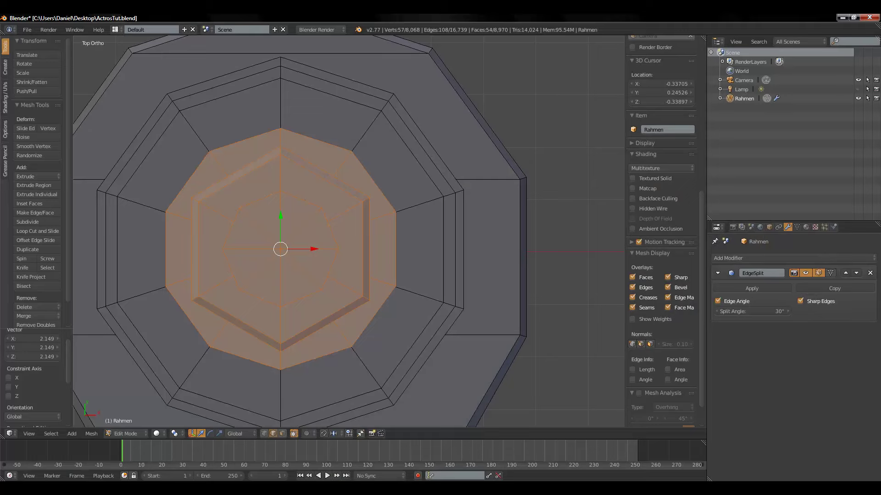
scroll(417, 199, "down", 2)
middle_click_drag(416, 198, 443, 175)
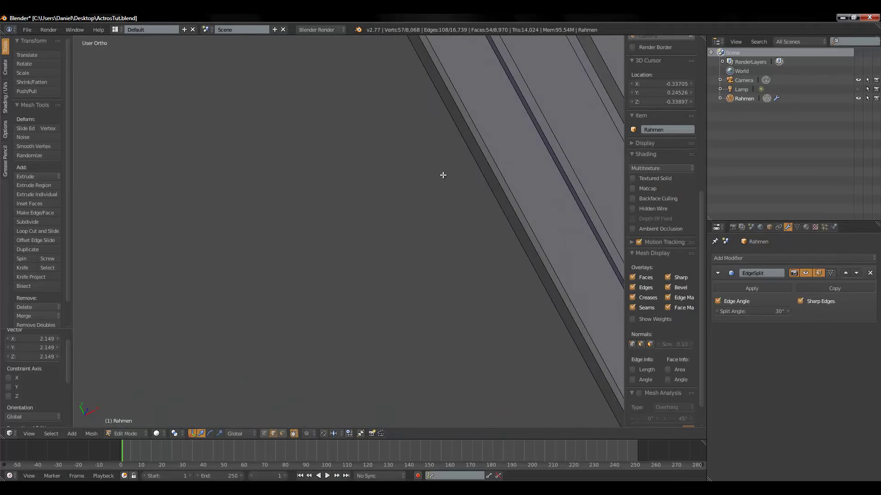
key("KP_5")
scroll(390, 212, "down", 3)
mouse_move(379, 226)
middle_mouse_down()
mouse_move(420, 161)
mouse_move(463, 298)
mouse_move(438, 253)
mouse_move(509, 291)
mouse_move(487, 294)
mouse_move(409, 180)
middle_mouse_up()
left_click_drag(403, 174, 402, 194)
Step: Shrink the nut to 0.743 scale and lower it slightly along Z
key("s")
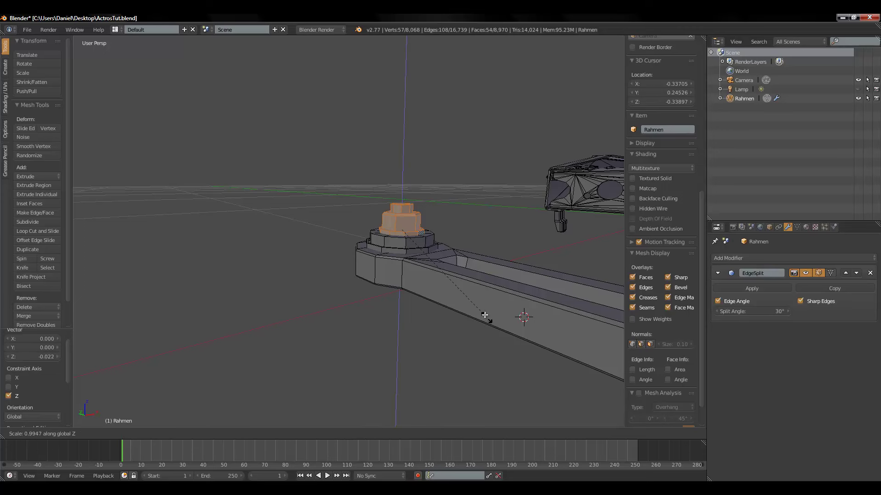
left_click(467, 292)
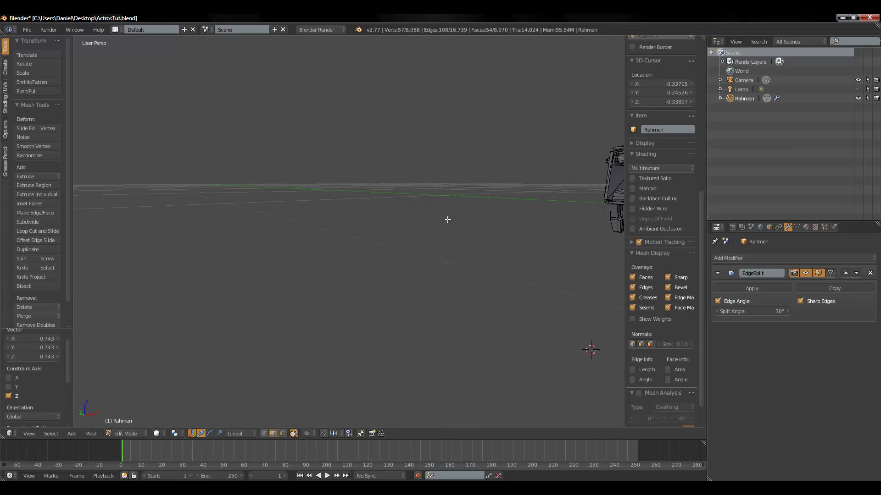
middle_click_drag(440, 216, 416, 192)
left_click_drag(389, 188, 389, 179)
scroll(389, 179, "down", 4)
middle_click_drag(516, 310, 268, 269)
Step: Duplicate the nut onto the strap's other end cap, centred with a -0.005 Y nudge
left_click(44, 249)
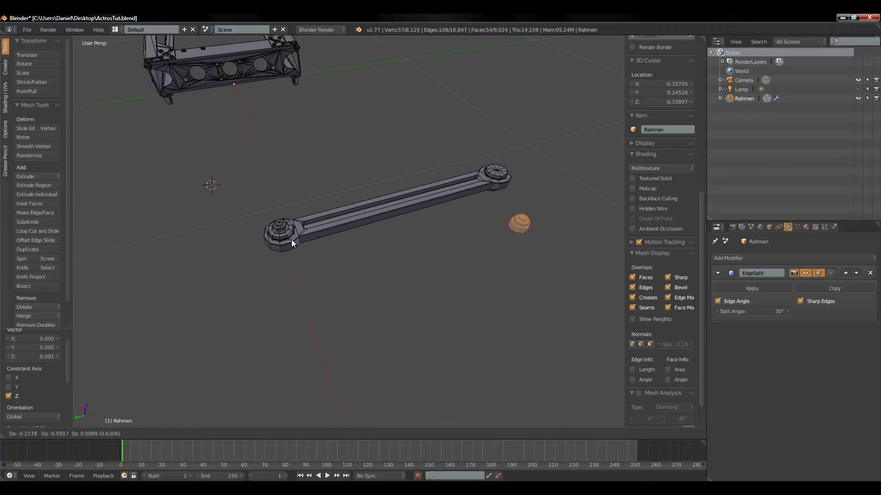
right_click(427, 238)
middle_click_drag(427, 238, 199, 259)
mouse_move(176, 253)
left_mouse_down()
mouse_move(311, 247)
mouse_move(433, 217)
left_mouse_up()
middle_click_drag(432, 216, 425, 240)
scroll(327, 256, "up", 3)
middle_click_drag(327, 257, 335, 232)
scroll(304, 228, "up", 2)
scroll(295, 270, "up", 1)
scroll(282, 286, "up", 2)
left_click_drag(285, 278, 288, 278)
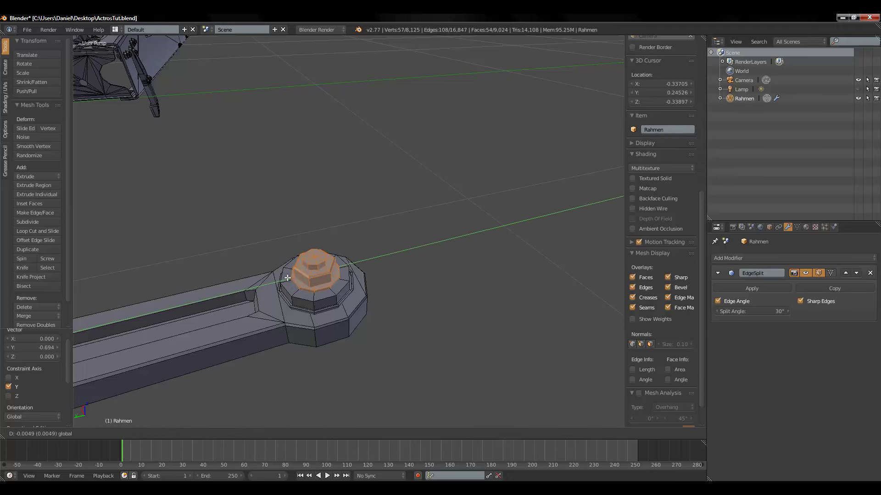
left_click(287, 278)
Step: Select the whole strap together with both nuts using linked selection
middle_click_drag(287, 278, 300, 287)
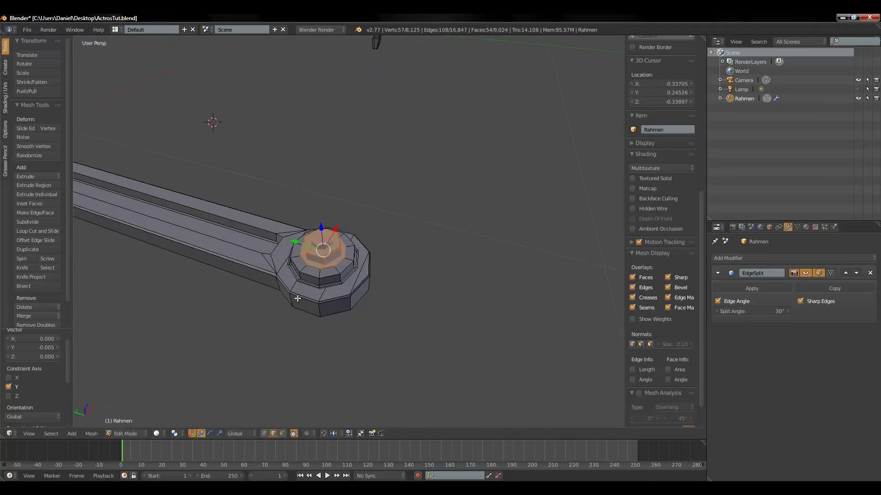
key("l")
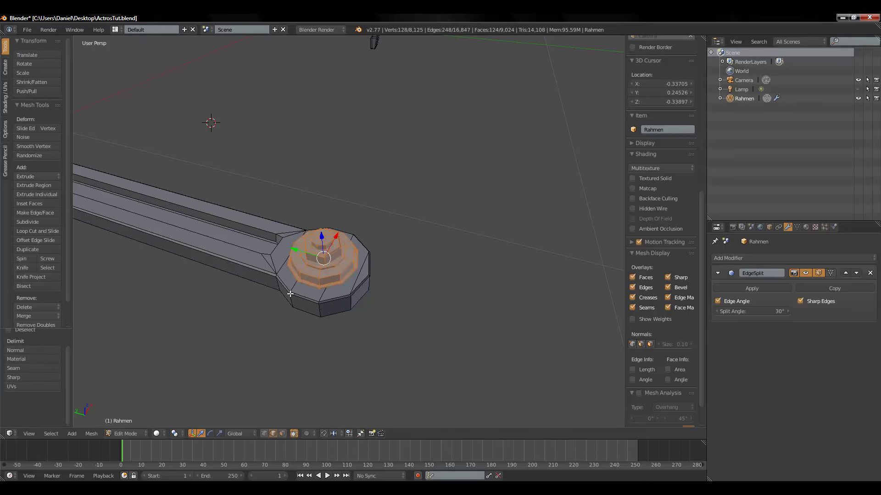
key("l")
mouse_move(293, 297)
middle_mouse_down()
mouse_move(343, 244)
mouse_move(232, 332)
middle_mouse_up()
key("l")
key("l")
key("l")
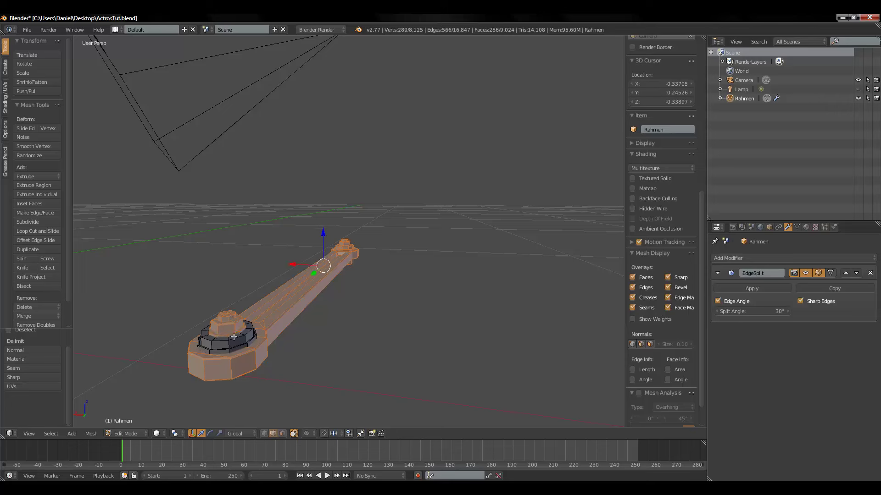
key("l")
mouse_move(340, 308)
middle_mouse_down()
mouse_move(275, 353)
mouse_move(309, 355)
middle_mouse_up()
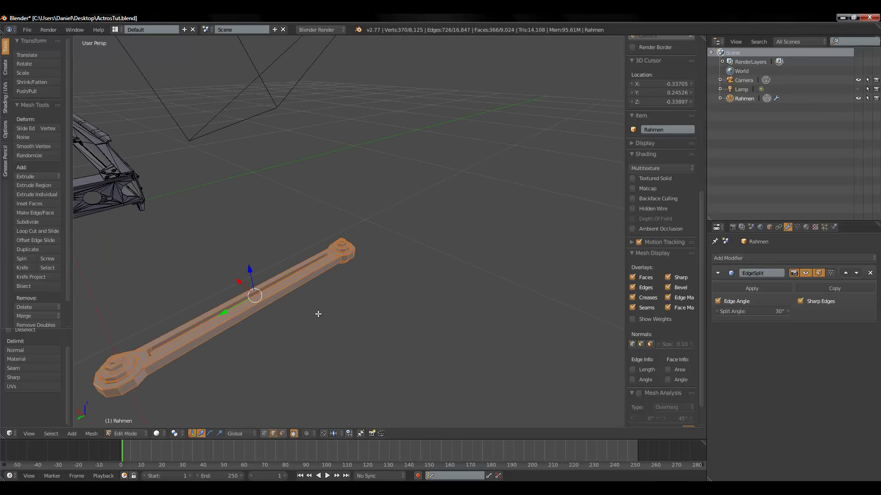
Step: Rotate the strap 90 degrees about the X axis to stand it upright
key("r")
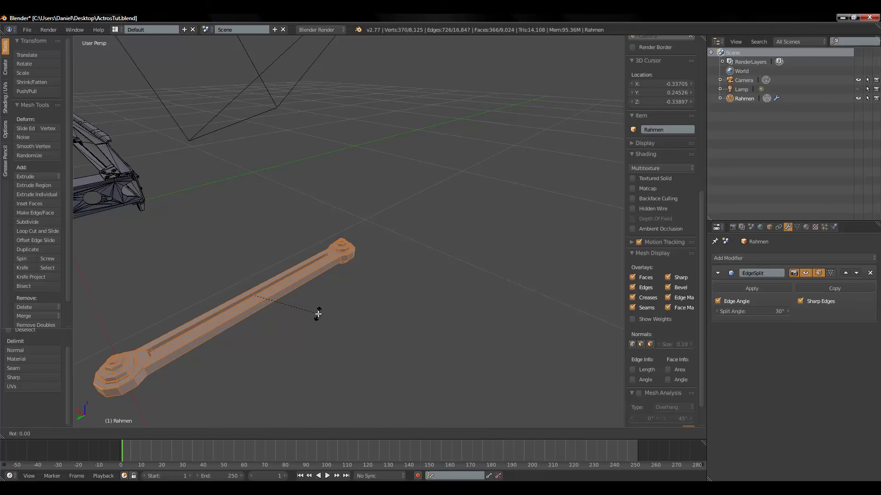
key("x")
key("9")
key("0")
key("Return")
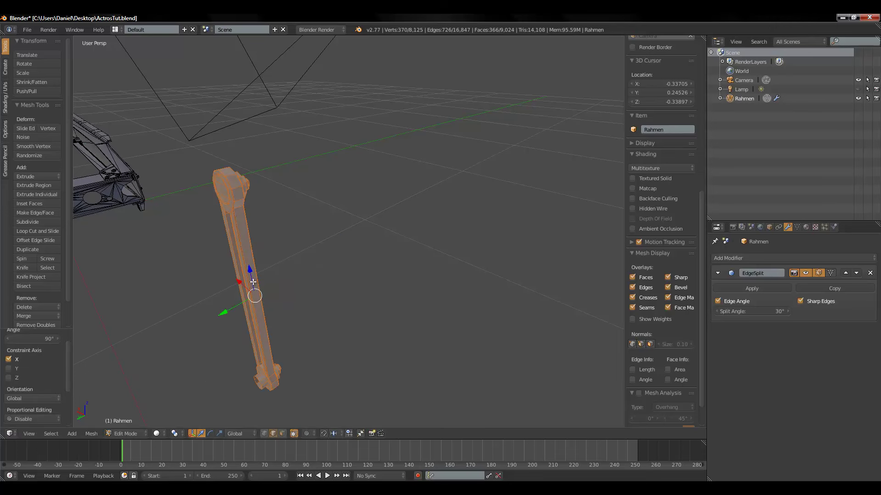
Step: Slide the upright strap along X toward the frame corner
key("g")
key("x")
left_click(157, 209)
mouse_move(157, 209)
middle_mouse_down()
mouse_move(370, 273)
mouse_move(370, 295)
mouse_move(395, 222)
middle_mouse_up()
scroll(417, 290, "up", 2)
Step: Shrink the strap to about 0.45 scale and place it along X beside the frame corner
key("s")
left_click(263, 240)
mouse_move(263, 240)
middle_mouse_down()
mouse_move(289, 235)
mouse_move(480, 287)
middle_mouse_up()
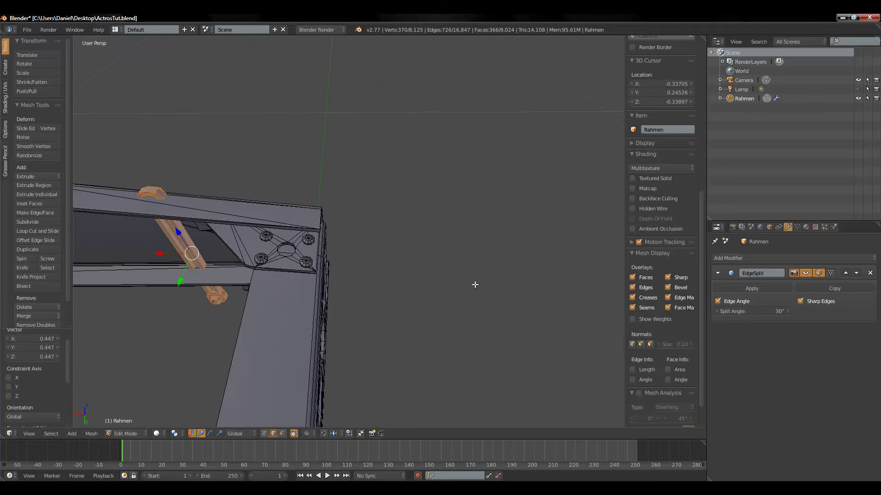
key("g")
key("x")
left_click(337, 274)
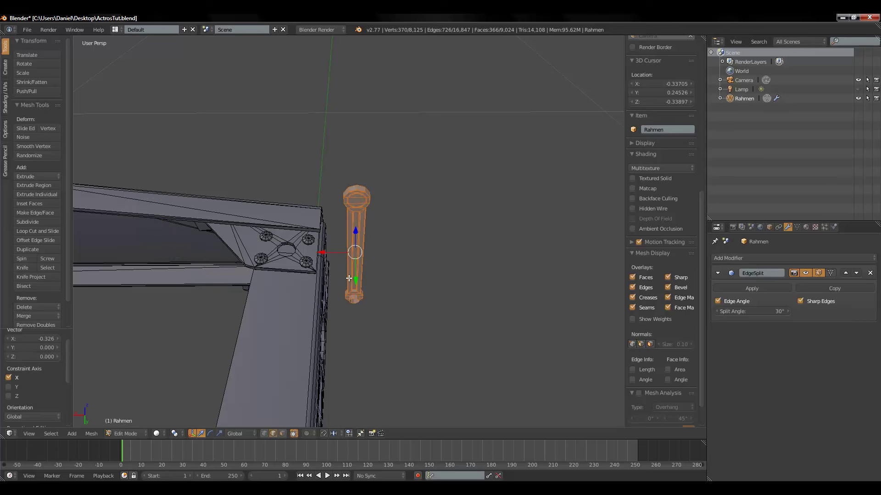
Step: Flip the strap 180 degrees about the Y axis
type("ry180")
key("Return")
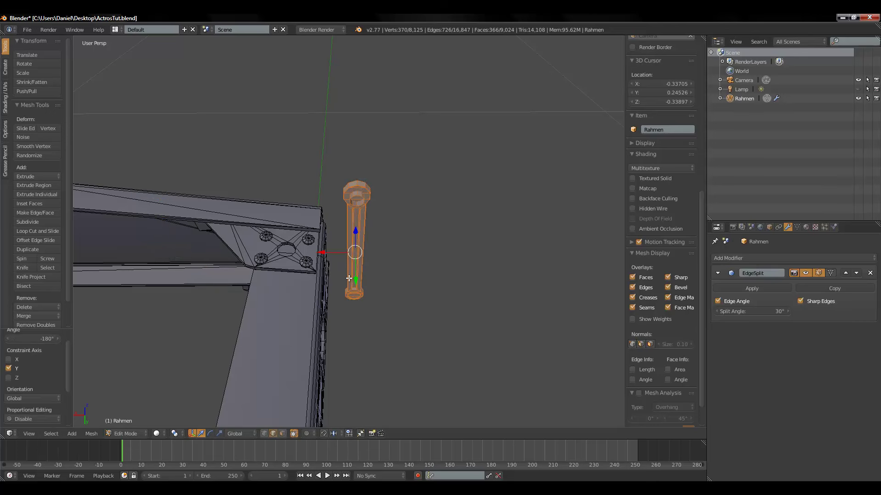
key("r")
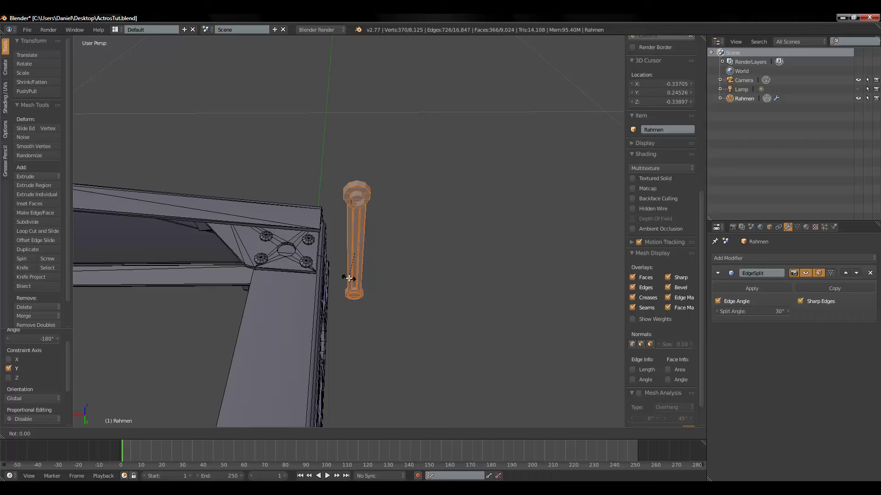
key("Escape")
Step: Move the strap along X onto the frame, then lower it along Z beneath the rail
key("g")
key("x")
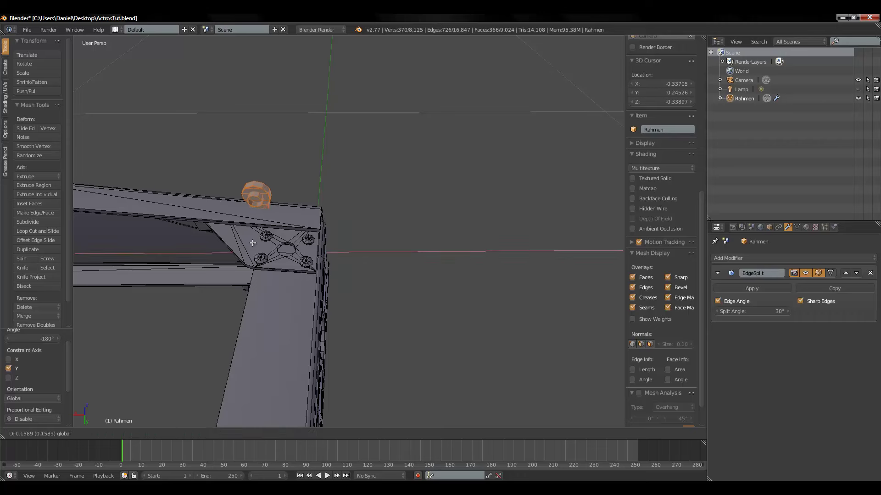
left_click(295, 222)
mouse_move(295, 222)
middle_mouse_down()
mouse_move(275, 271)
mouse_move(276, 215)
middle_mouse_up()
mouse_move(287, 169)
left_mouse_down()
mouse_move(268, 321)
mouse_move(234, 358)
mouse_move(272, 372)
mouse_move(255, 352)
left_mouse_up()
middle_click_drag(255, 352, 243, 362)
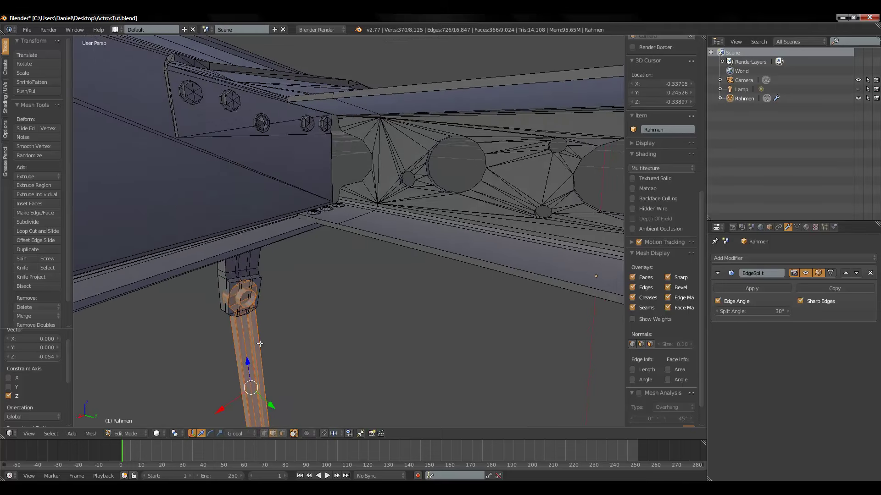
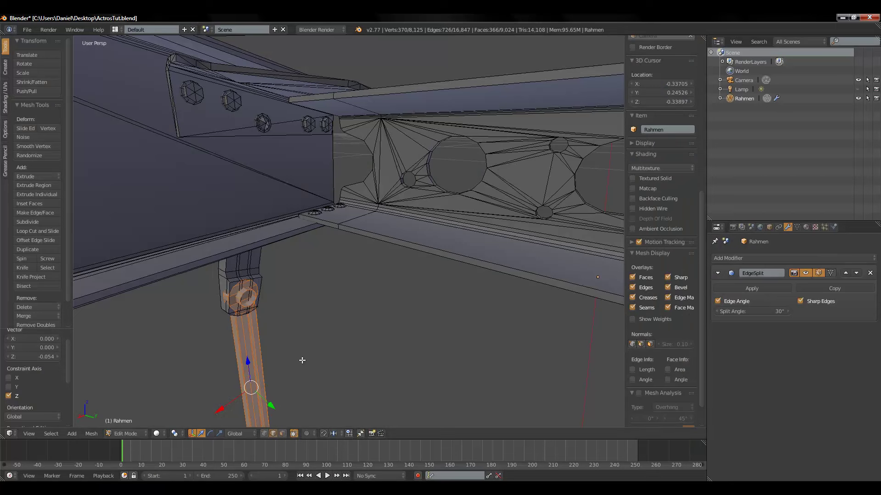
Step: Scale up the hanging leg piece and nudge it down along Z, refining both twice
key("s")
left_click(264, 313)
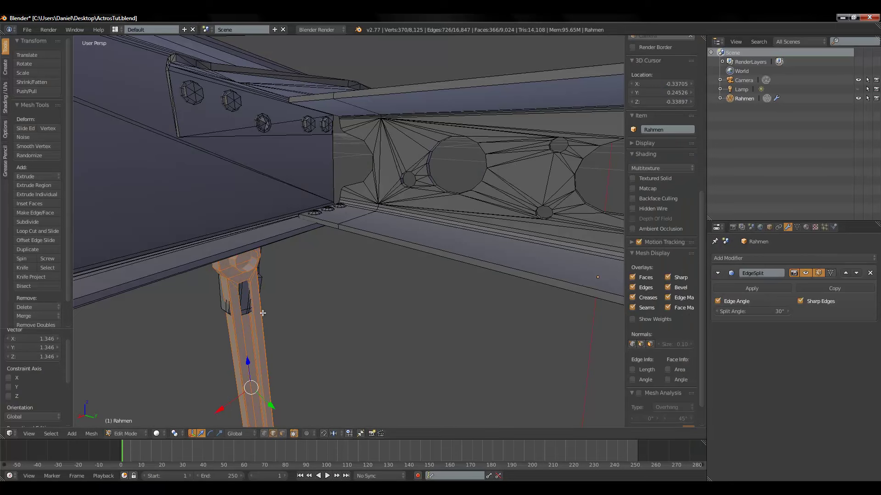
key("g")
key("z")
left_click(342, 350)
key("s")
left_click(369, 359)
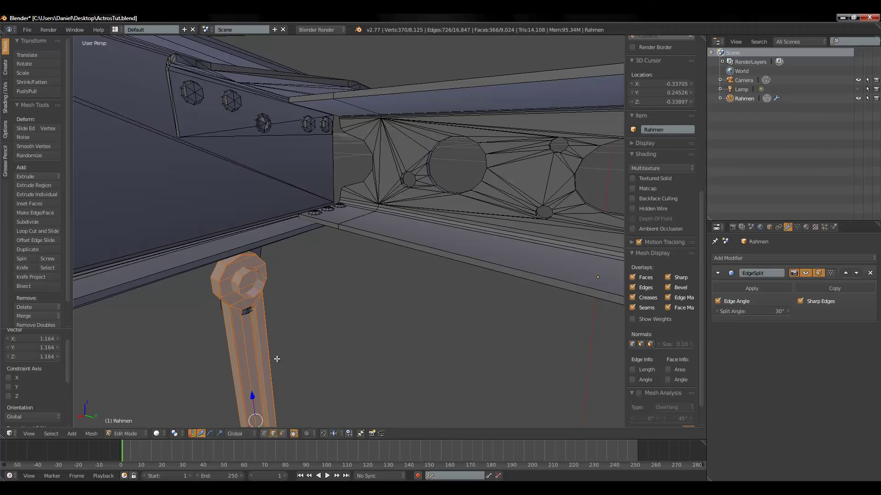
key("g")
key("z")
left_click(253, 408)
Step: Orbit up to the leg's round end and select the band of faces around its rim
mouse_move(254, 408)
middle_mouse_down()
mouse_move(413, 197)
mouse_move(370, 287)
mouse_move(407, 248)
middle_mouse_up()
scroll(350, 310, "up", 3)
scroll(387, 208, "up", 1)
scroll(345, 299, "up", 2)
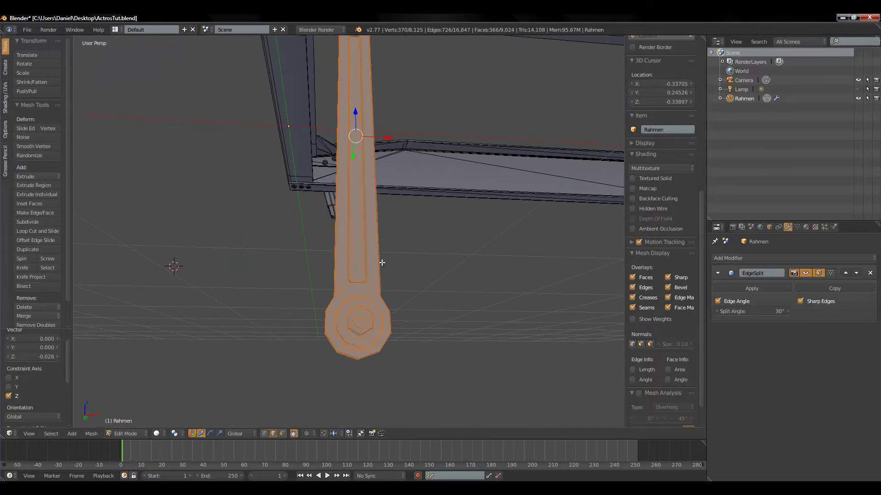
mouse_move(321, 348)
middle_mouse_down()
mouse_move(322, 258)
mouse_move(277, 252)
mouse_move(345, 243)
mouse_move(350, 215)
middle_mouse_up()
left_click(275, 250)
left_click(281, 255, "alt")
key("ctrl+KP_Add")
left_click(302, 185, "shift")
mouse_move(303, 185)
middle_mouse_down()
mouse_move(430, 184)
mouse_move(420, 256)
middle_mouse_up()
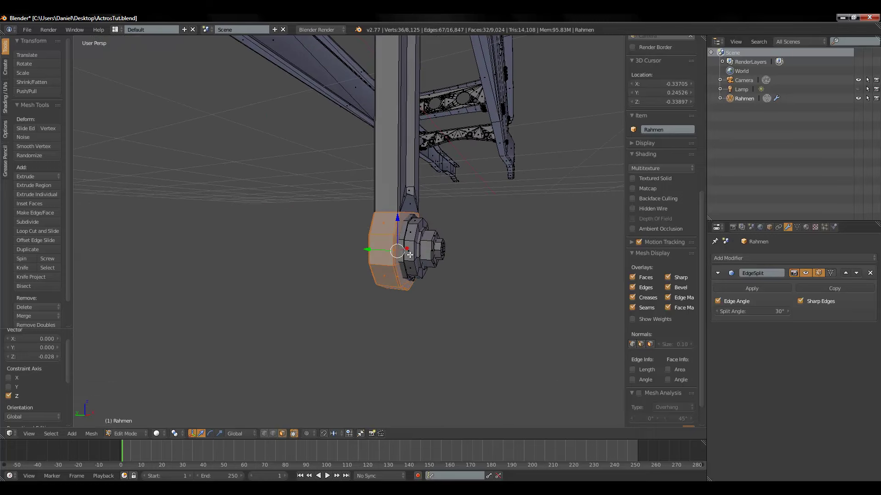
Step: Select the linked end-joint geometry and raise it 0.147 along Z
key("l")
key("l")
key("l")
key("l")
key("g")
key("z")
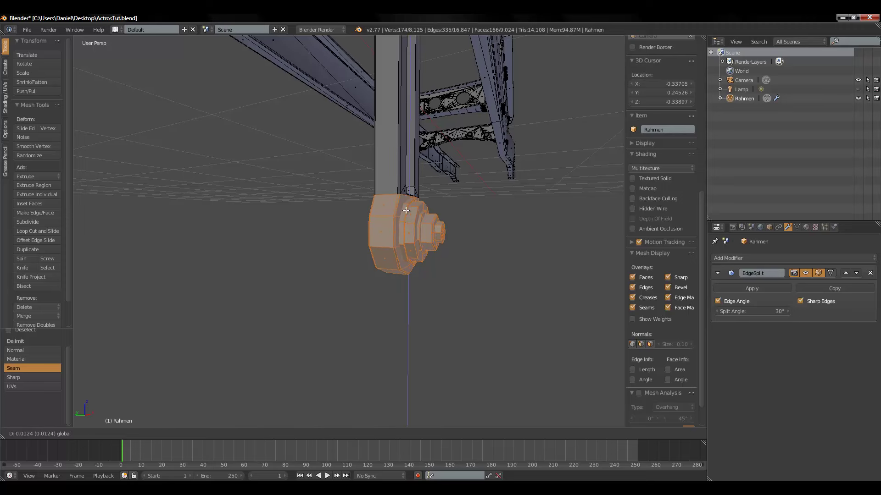
left_click(405, 220)
scroll(392, 235, "up", 2)
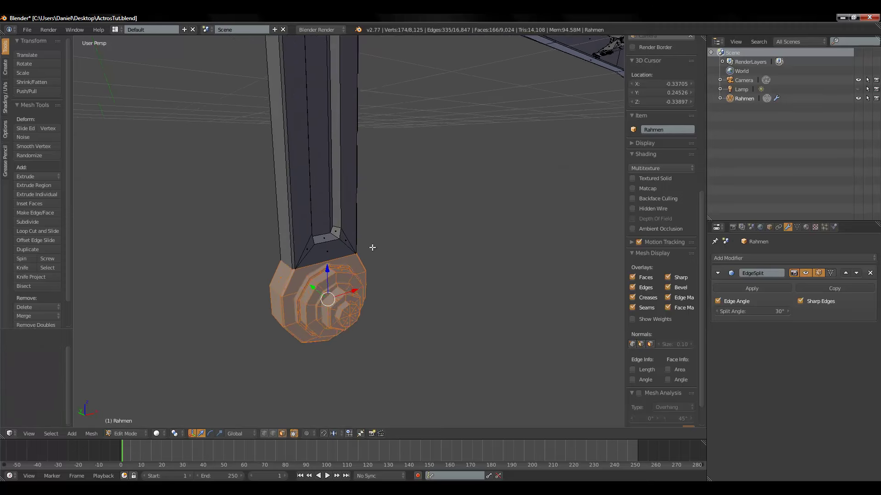
Step: Fill the gaps between the joint's top face and the column base with new faces
key("f")
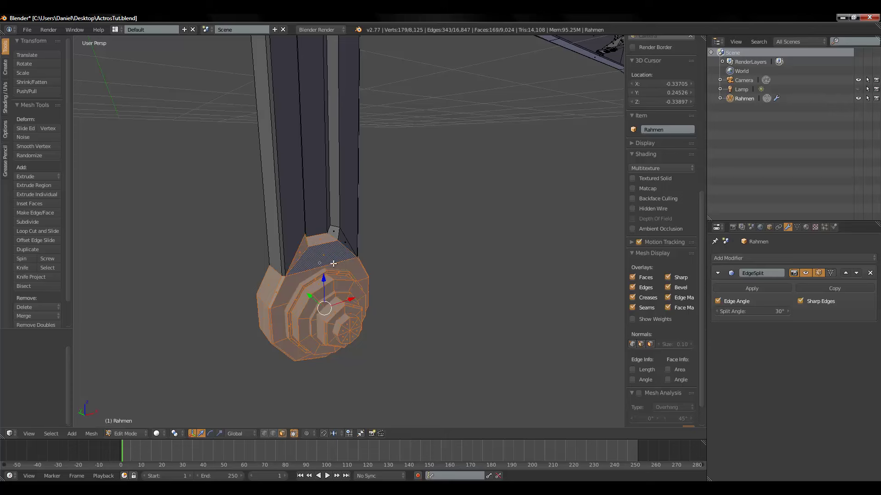
mouse_move(337, 237)
middle_mouse_down()
mouse_move(330, 249)
mouse_move(219, 264)
mouse_move(356, 305)
mouse_move(324, 255)
mouse_move(309, 274)
mouse_move(383, 194)
middle_mouse_up()
scroll(383, 194, "up", 2)
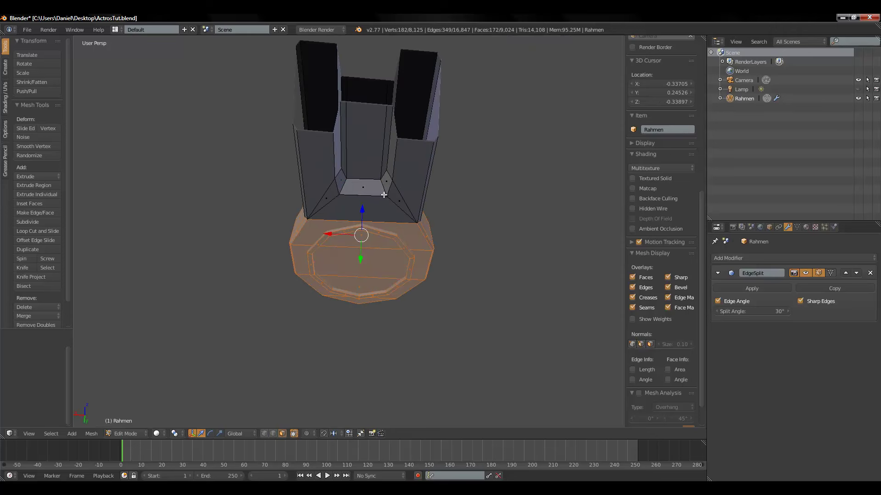
key("f")
scroll(413, 247, "down", 3)
mouse_move(413, 248)
middle_mouse_down()
mouse_move(370, 208)
mouse_move(402, 230)
mouse_move(317, 190)
mouse_move(285, 188)
mouse_move(257, 208)
mouse_move(276, 193)
mouse_move(351, 172)
mouse_move(362, 138)
mouse_move(372, 267)
middle_mouse_up()
scroll(401, 231, "down", 2)
Step: Extrude the base face upward into a short stub and nudge it up along Z
key("e")
left_click(358, 185)
key("g")
key("z")
left_click(353, 172)
scroll(362, 138, "up", 4)
Step: Select the whole leg piece and orbit until it stands vertically
key("a")
key("l")
scroll(365, 244, "up", 2)
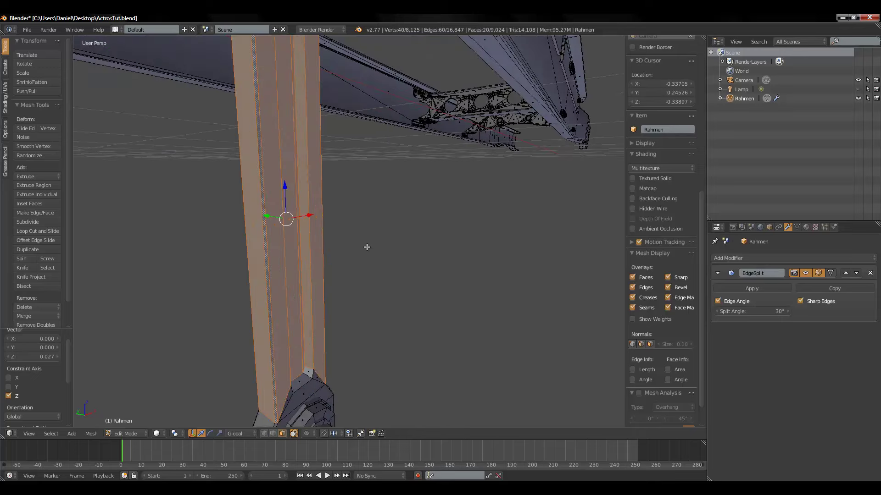
middle_click_drag(309, 381, 157, 316)
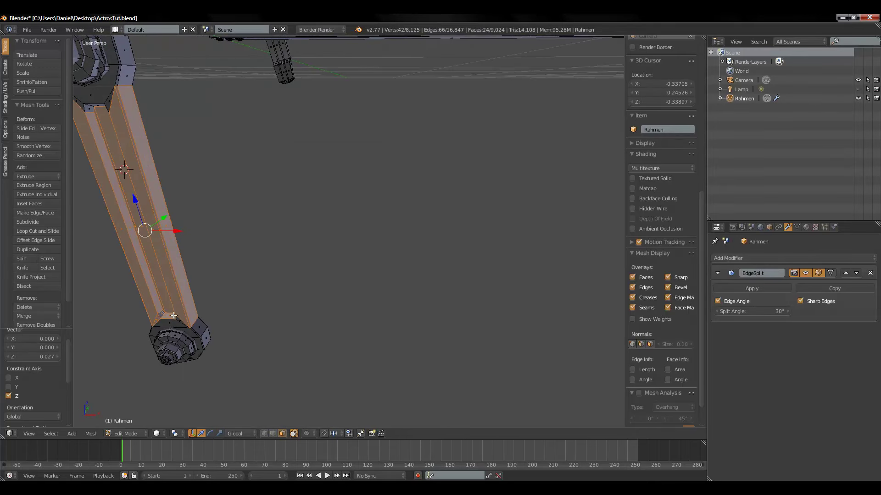
middle_click_drag(180, 318, 326, 294)
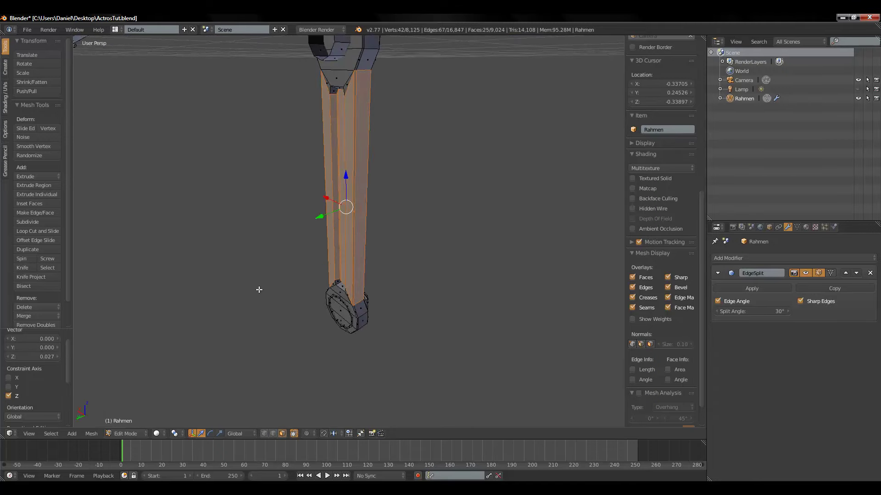
scroll(388, 271, "up", 2)
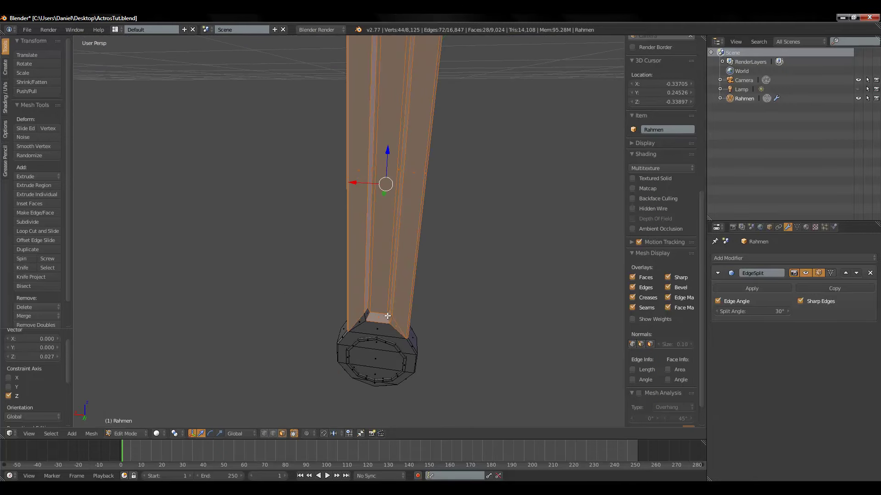
Step: Narrow the leg to 0.887 along X, then undo a trial shortening along Z
key("s")
key("x")
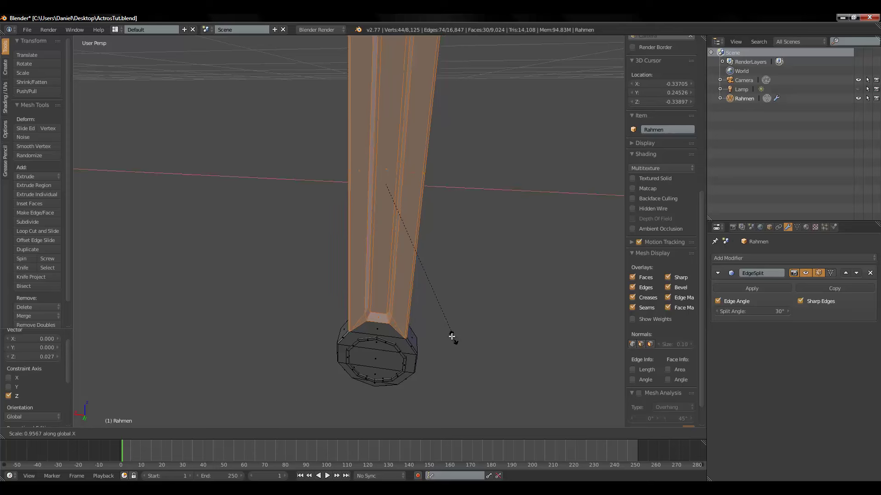
left_click(440, 330)
middle_click_drag(439, 312, 432, 362)
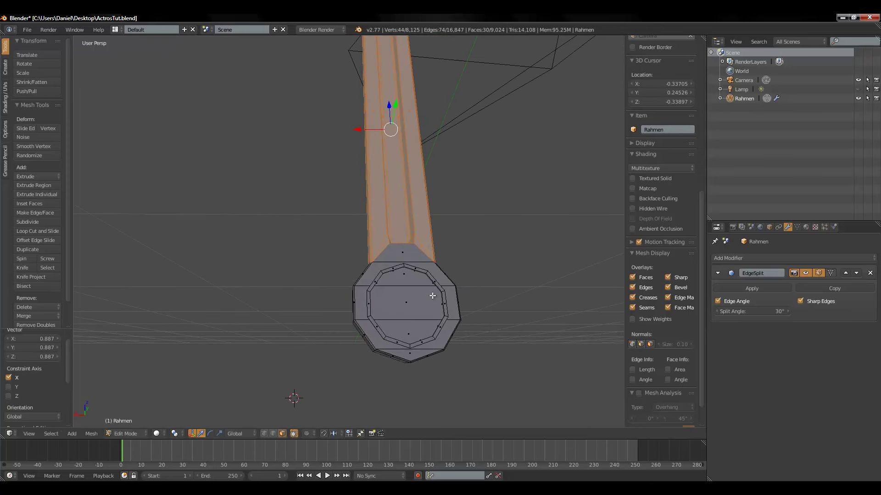
key("s")
key("z")
left_click(433, 359)
mouse_move(433, 358)
middle_mouse_down()
mouse_move(251, 299)
mouse_move(291, 307)
mouse_move(269, 324)
mouse_move(273, 333)
middle_mouse_up()
key("ctrl+z")
key("ctrl+z")
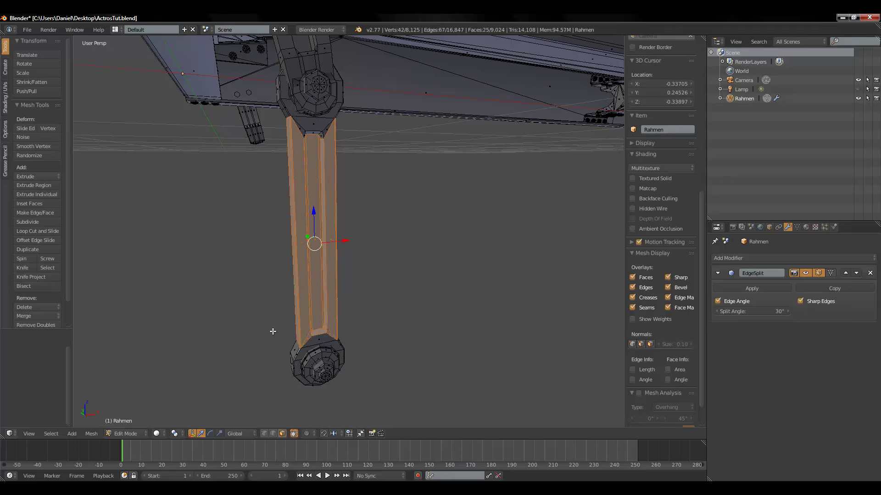
Step: Deselect the leg and pick the rod's shaft faces from the lower joint to the top
key("a")
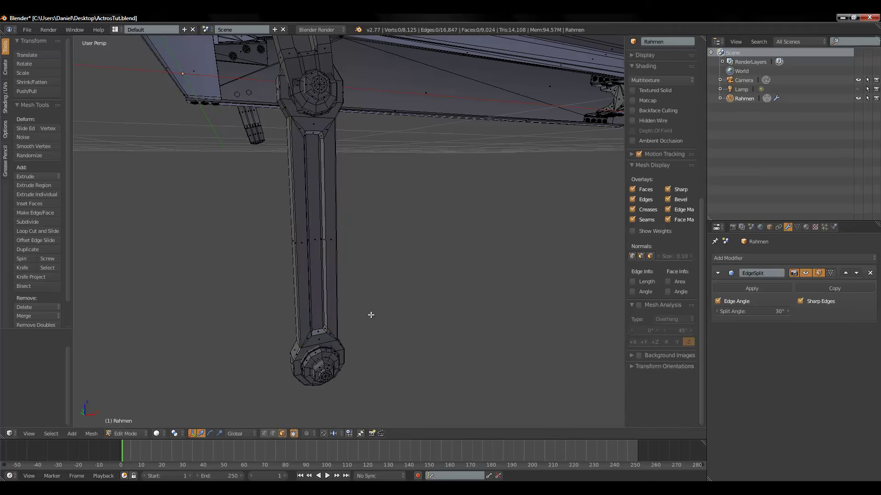
middle_click_drag(371, 313, 358, 314)
right_click(325, 339)
right_click(305, 330, "shift")
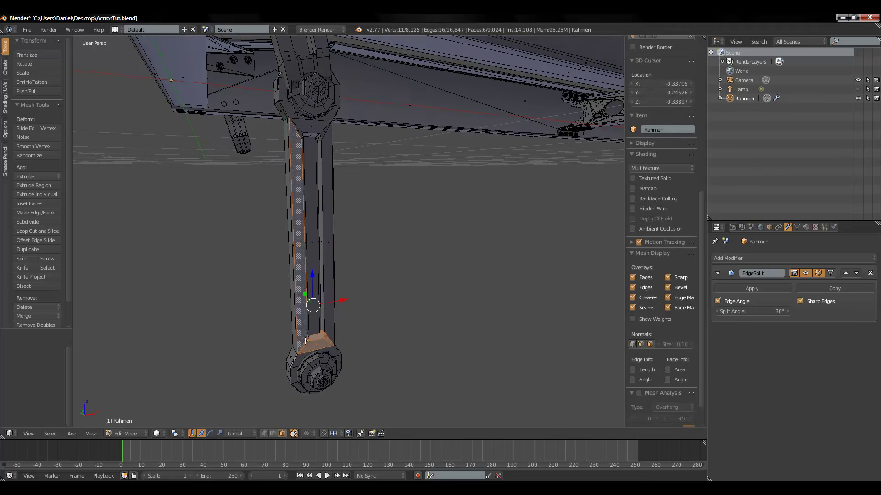
right_click(325, 323, "shift")
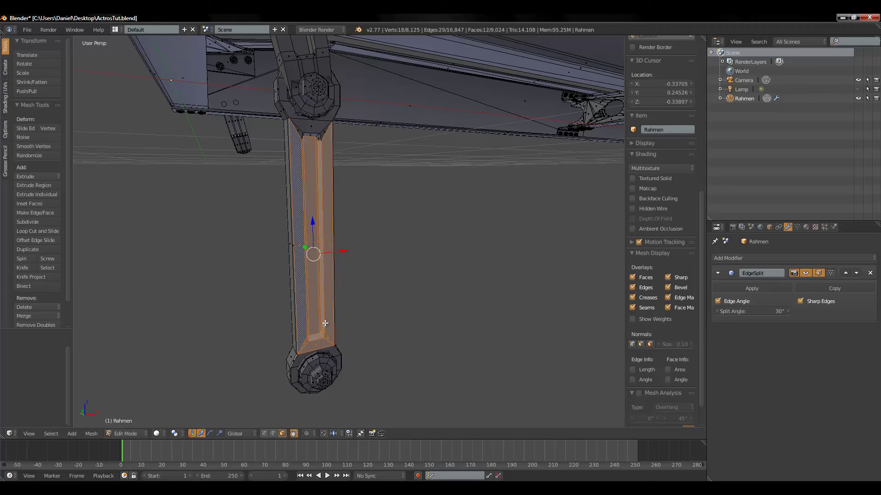
right_click(325, 209, "alt+shift")
right_click(299, 133, "alt+shift")
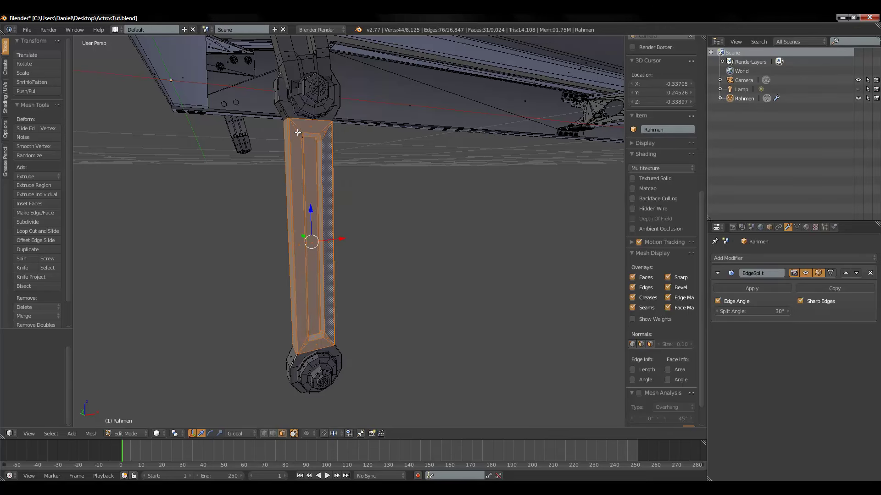
middle_click_drag(291, 146, 365, 136)
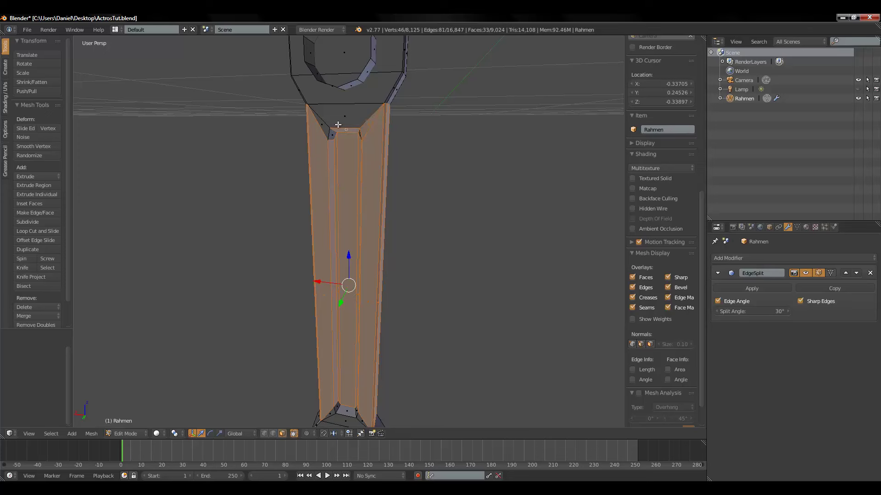
right_click(348, 130, "alt+shift")
mouse_move(356, 132)
middle_mouse_down()
mouse_move(370, 309)
mouse_move(391, 303)
middle_mouse_up()
right_click(367, 304, "alt+shift")
scroll(399, 261, "down", 3)
Step: Scale the shaft faces to 0.734 along X and 0.933 along Z
key("s")
key("x")
left_click(342, 292)
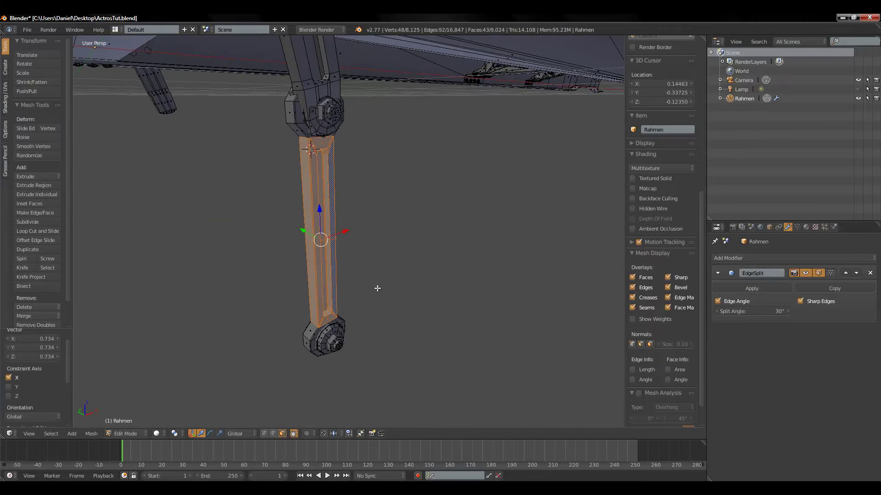
key("s")
key("z")
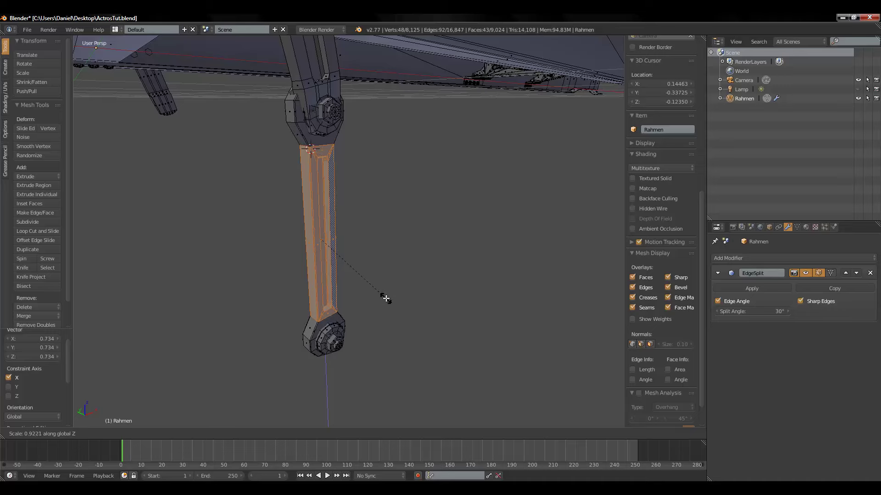
left_click(390, 310)
mouse_move(390, 305)
middle_mouse_down()
mouse_move(355, 248)
mouse_move(354, 276)
mouse_move(373, 291)
mouse_move(411, 281)
mouse_move(355, 269)
mouse_move(383, 304)
mouse_move(452, 300)
mouse_move(440, 309)
mouse_move(428, 300)
mouse_move(390, 252)
mouse_move(362, 261)
middle_mouse_up()
Step: Add the upper joint to the selection and slide the whole rod 0.395 along Y
key("l")
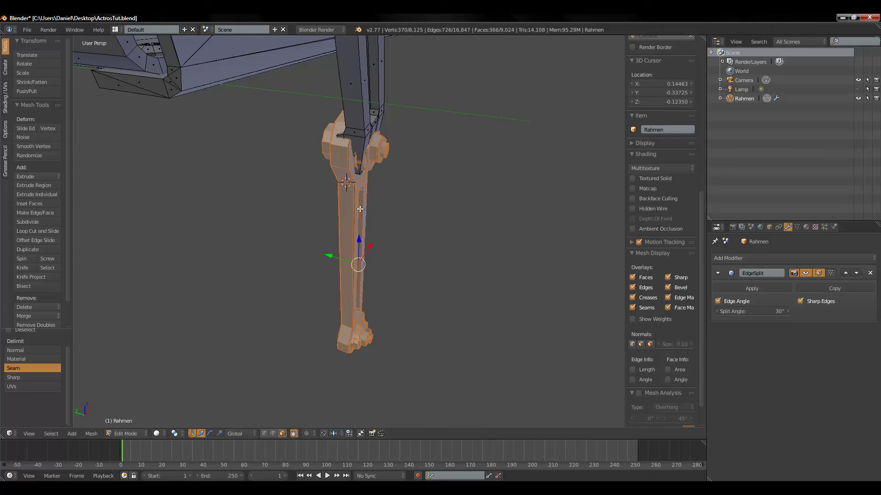
mouse_move(332, 260)
left_mouse_down()
mouse_move(311, 243)
mouse_move(154, 219)
left_mouse_up()
mouse_move(154, 218)
middle_mouse_down()
mouse_move(163, 192)
mouse_move(205, 216)
mouse_move(455, 246)
middle_mouse_up()
mouse_move(484, 258)
left_mouse_down()
mouse_move(261, 271)
mouse_move(284, 274)
mouse_move(282, 264)
left_mouse_up()
mouse_move(282, 265)
middle_mouse_down()
mouse_move(364, 315)
mouse_move(419, 280)
mouse_move(415, 293)
mouse_move(404, 265)
mouse_move(406, 299)
mouse_move(388, 221)
mouse_move(344, 229)
mouse_move(307, 219)
mouse_move(343, 228)
mouse_move(417, 195)
mouse_move(352, 386)
middle_mouse_up()
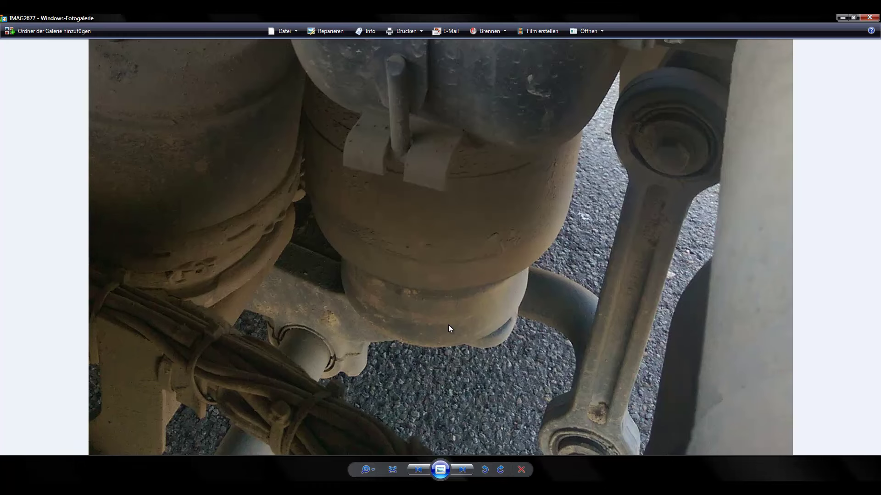
Step: Advance from reference photo IMAG2677 to IMAG2678 in Photo Gallery
left_click(459, 467)
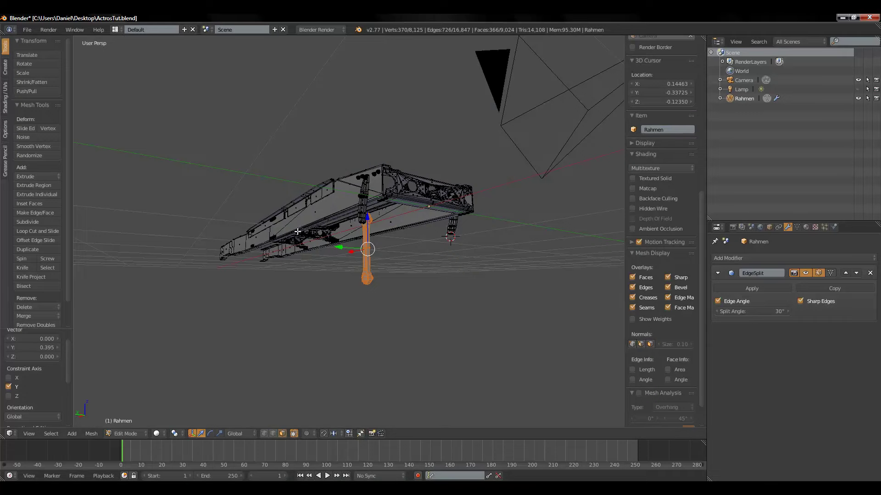
Step: Try lengthening the leg with a scale, then undo it
middle_click_drag(297, 232, 412, 244)
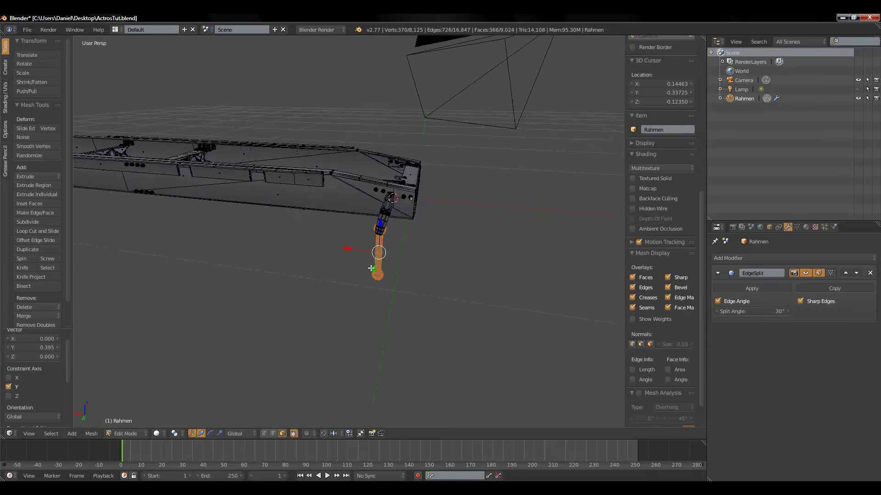
scroll(412, 244, "up", 2)
scroll(468, 294, "up", 3)
key("s")
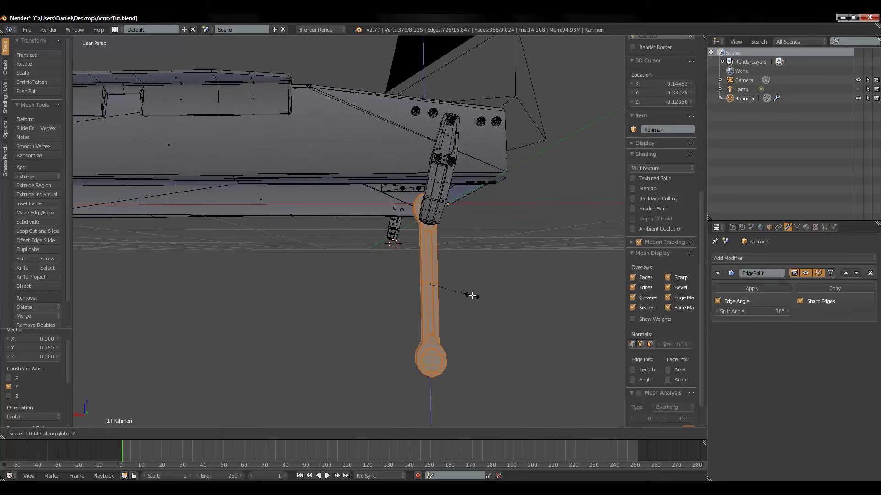
left_click(458, 292)
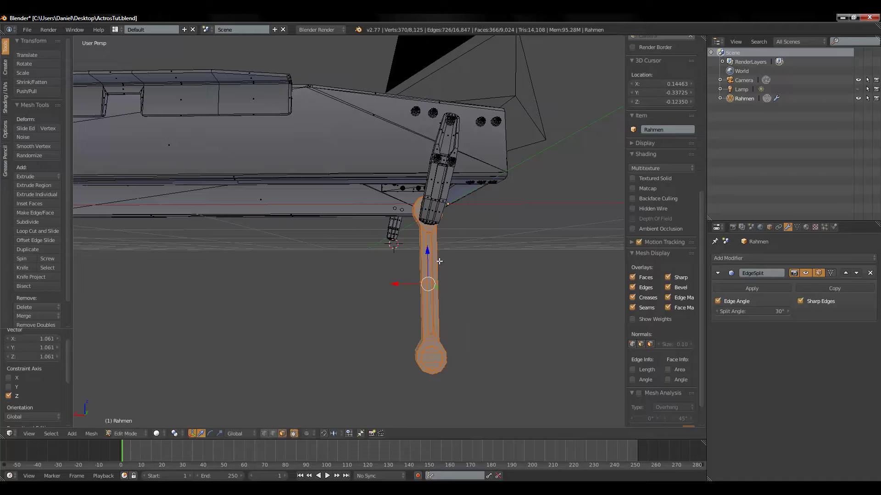
mouse_move(427, 285)
middle_mouse_down()
mouse_move(299, 274)
mouse_move(281, 291)
mouse_move(285, 312)
middle_mouse_up()
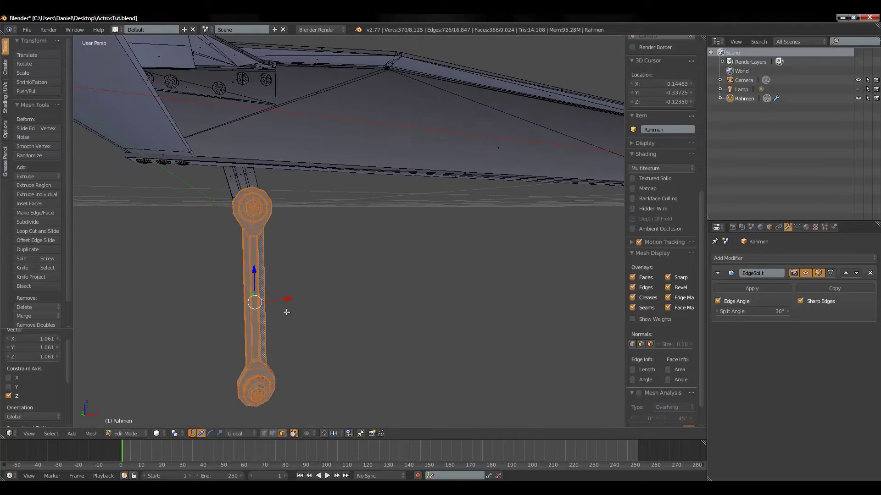
key("ctrl+z")
Step: Select the entire link rod by picking a bottom face and selecting everything linked
mouse_move(258, 220)
middle_mouse_down()
mouse_move(326, 232)
mouse_move(279, 266)
middle_mouse_up()
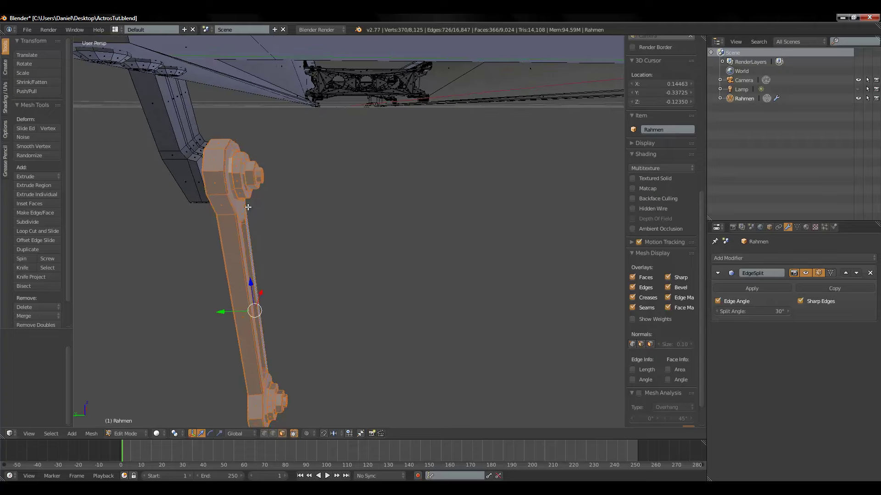
middle_click_drag(248, 206, 302, 238)
mouse_move(312, 313)
middle_mouse_down()
mouse_move(298, 275)
mouse_move(335, 205)
mouse_move(403, 257)
mouse_move(491, 271)
middle_mouse_up()
right_click(335, 205)
key("l")
key("l")
scroll(501, 252, "down", 2)
middle_click_drag(502, 250, 569, 244)
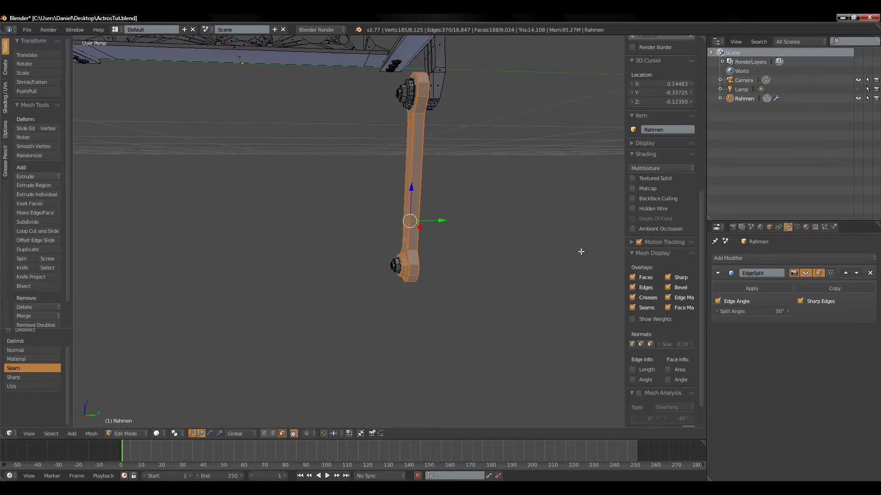
scroll(492, 226, "up", 2)
mouse_move(492, 225)
middle_mouse_down()
mouse_move(552, 229)
mouse_move(539, 234)
middle_mouse_up()
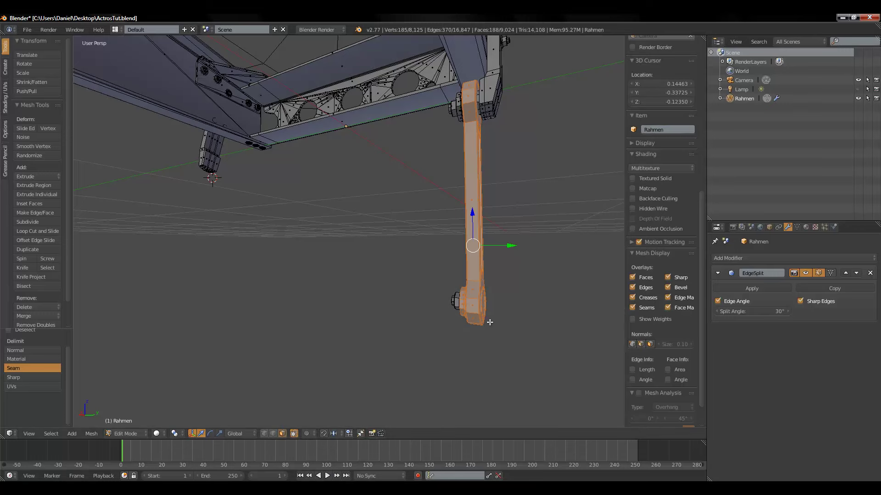
mouse_move(161, 288)
middle_mouse_down()
mouse_move(240, 256)
mouse_move(360, 242)
middle_mouse_up()
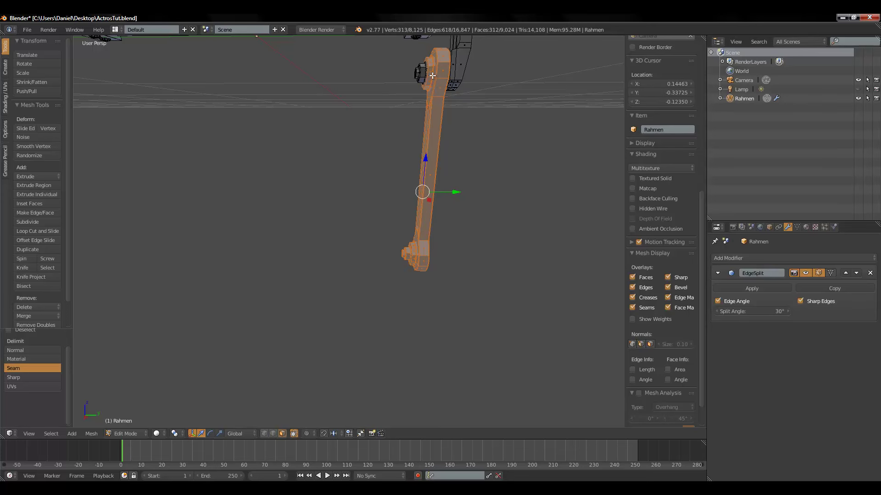
mouse_move(416, 74)
middle_mouse_down()
mouse_move(418, 98)
mouse_move(397, 105)
middle_mouse_up()
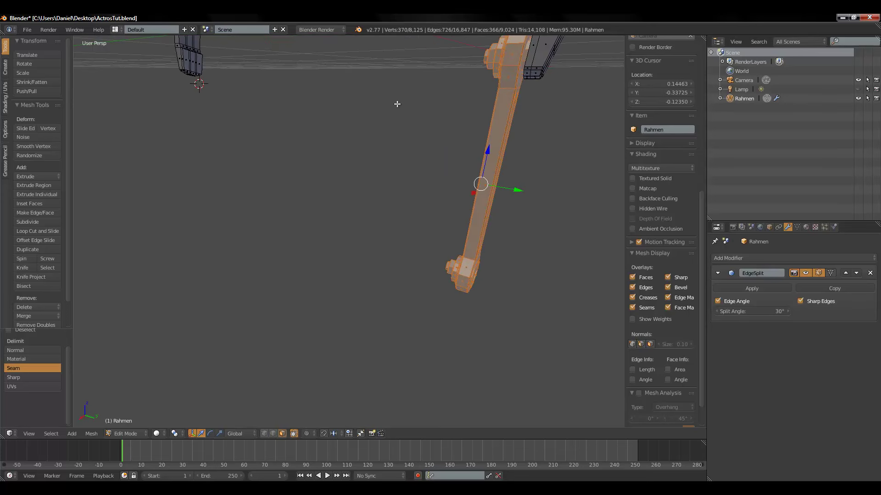
Step: Duplicate the link rod and rotate the copy 180° about Z
left_click(37, 248)
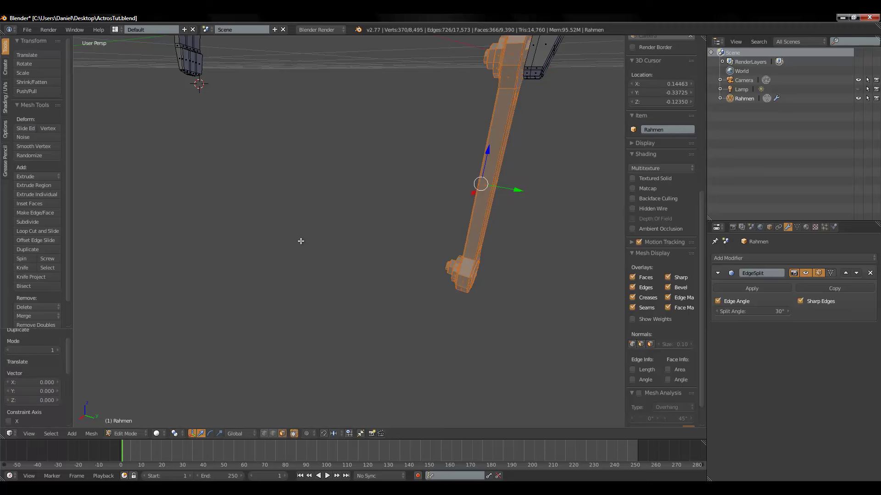
type("rz180")
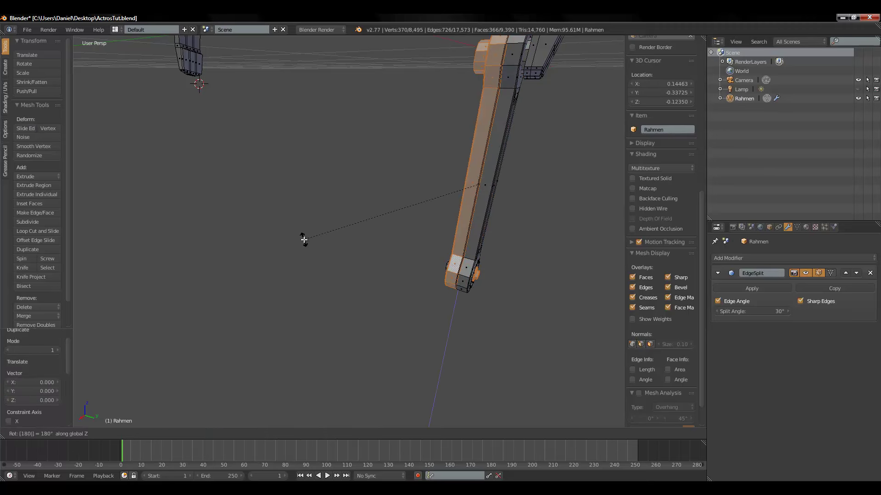
key("Return")
Step: Slide the copied rod along Y beneath the frame's other mounting point
mouse_move(304, 239)
middle_mouse_down()
mouse_move(315, 202)
mouse_move(392, 169)
middle_mouse_up()
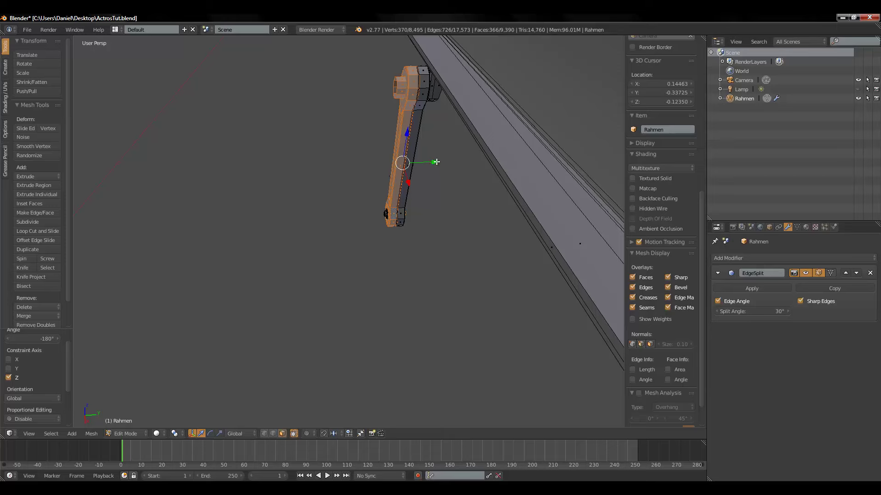
left_click_drag(437, 161, 247, 164)
mouse_move(246, 163)
middle_mouse_down()
mouse_move(315, 164)
mouse_move(303, 180)
mouse_move(334, 181)
mouse_move(282, 216)
mouse_move(358, 247)
middle_mouse_up()
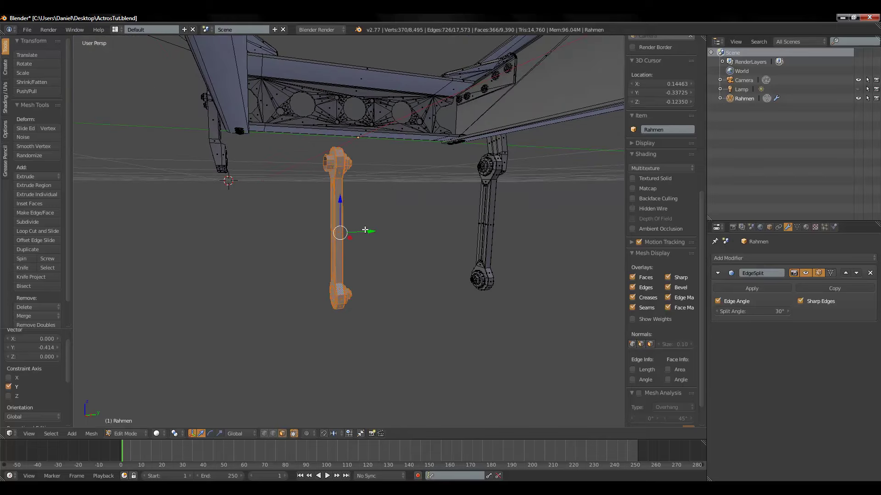
left_click_drag(369, 230, 275, 236)
mouse_move(275, 236)
middle_mouse_down()
mouse_move(285, 236)
mouse_move(273, 232)
middle_mouse_up()
left_click_drag(274, 231, 275, 234)
mouse_move(275, 233)
middle_mouse_down()
mouse_move(311, 245)
mouse_move(414, 222)
mouse_move(165, 222)
mouse_move(275, 203)
middle_mouse_up()
Step: Check the new rod in orthographic front and right views, then switch to camera view
key("KP_1")
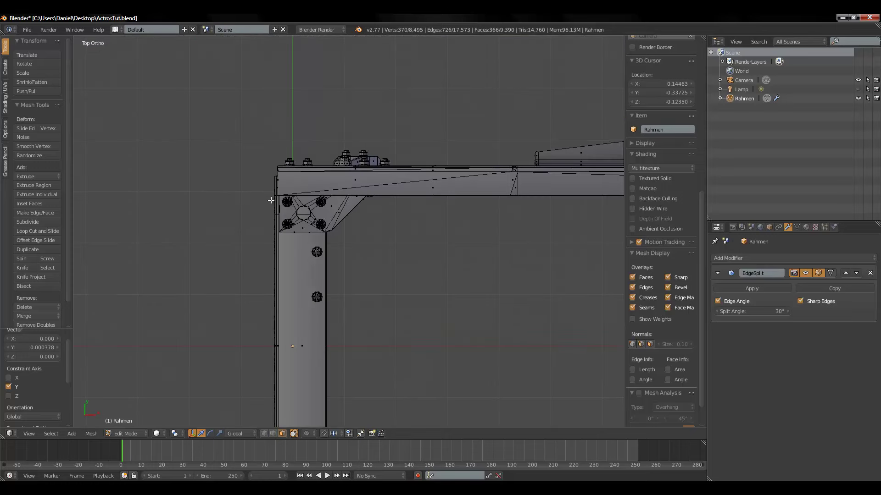
key("KP_1")
key("KP_3")
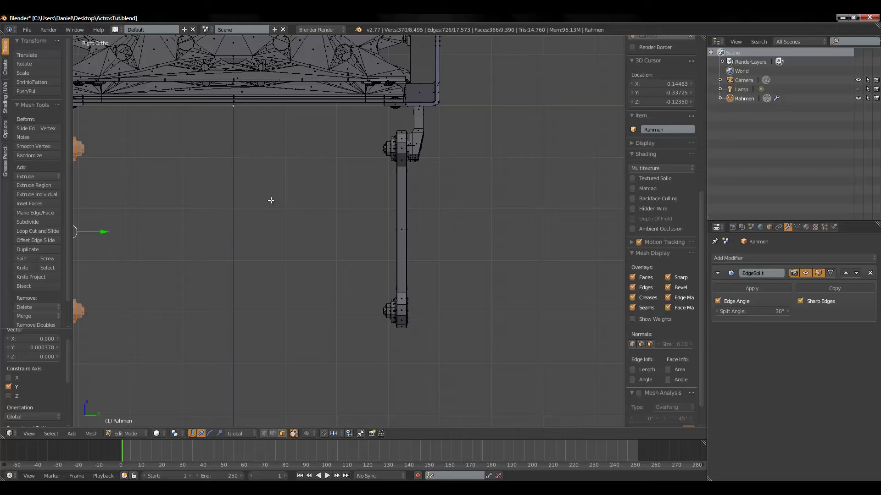
middle_click_drag(271, 200, 421, 210, "shift")
scroll(324, 255, "up", 3)
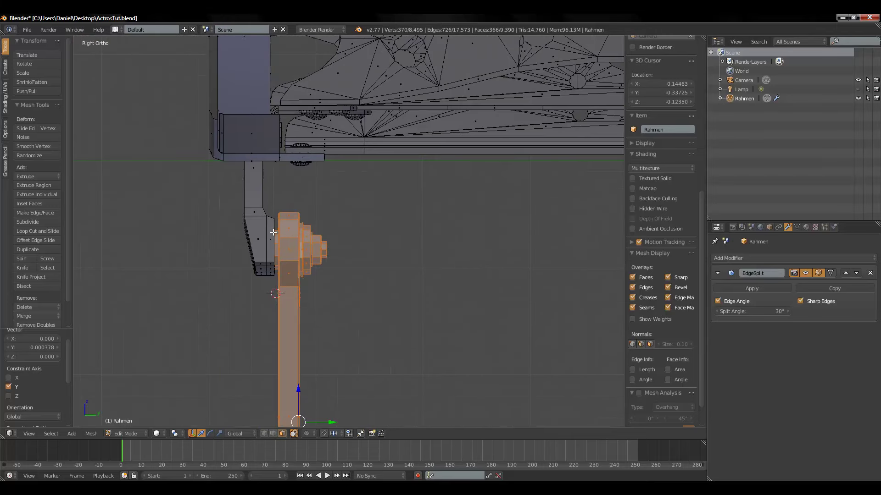
scroll(450, 248, "down", 5, "ctrl")
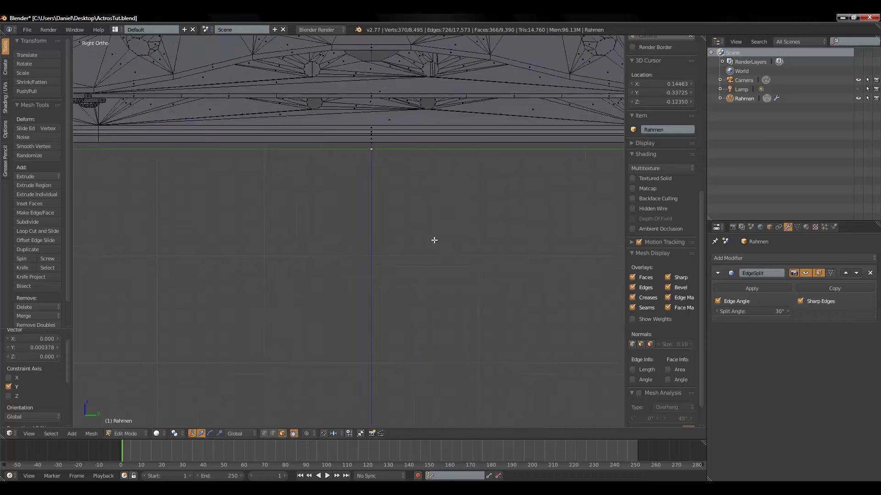
scroll(423, 240, "down", 5, "ctrl")
scroll(366, 239, "up", 5, "ctrl")
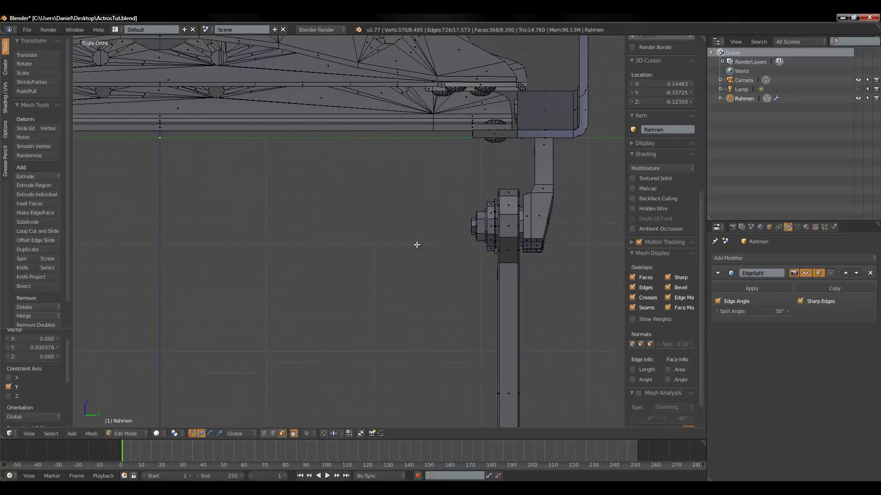
scroll(386, 250, "up", 5, "ctrl")
scroll(454, 243, "down", 2)
scroll(421, 235, "down", 2)
key("KP_0")
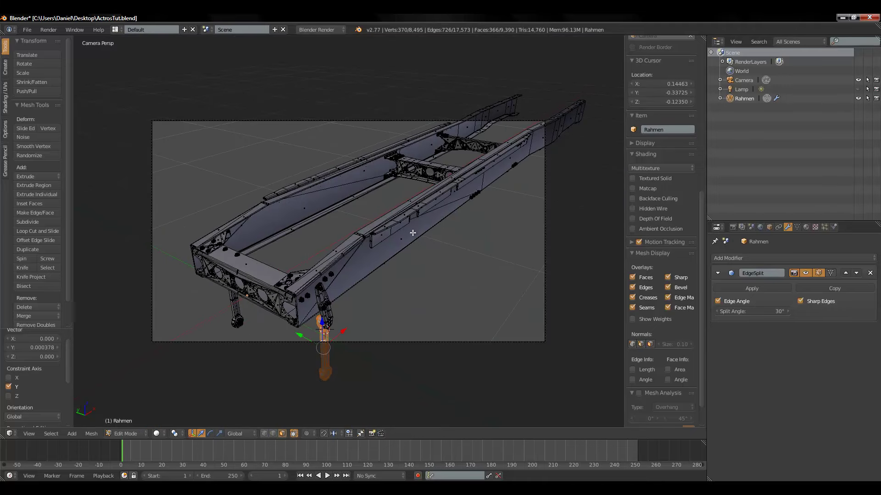
Step: Return to Object Mode, select the camera and move it to a new position
left_click(128, 433)
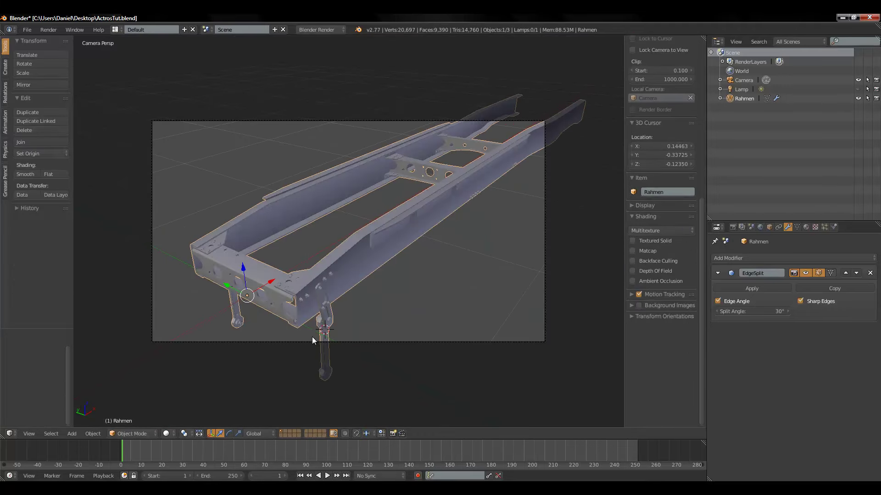
right_click(306, 345)
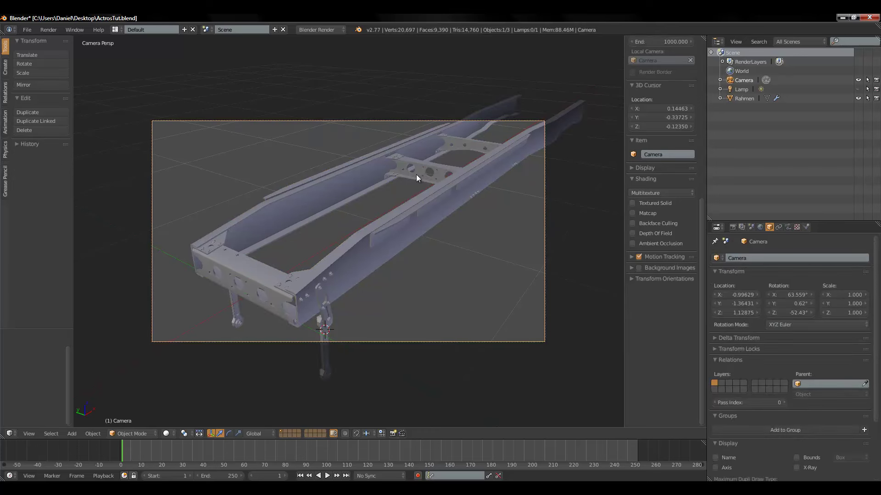
key("g")
left_click(433, 182)
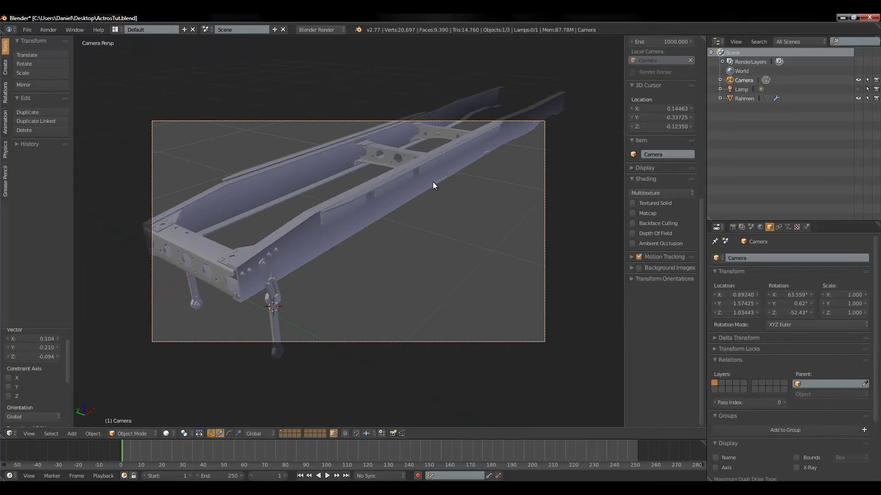
Step: Aim the camera at the chassis by tilting it around X and turning it twice around Y
key("r")
key("x")
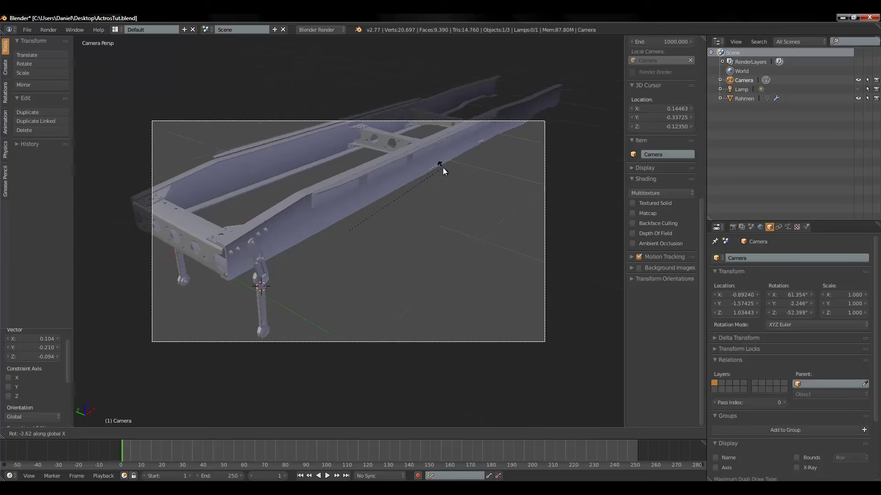
left_click(458, 188)
key("r")
key("y")
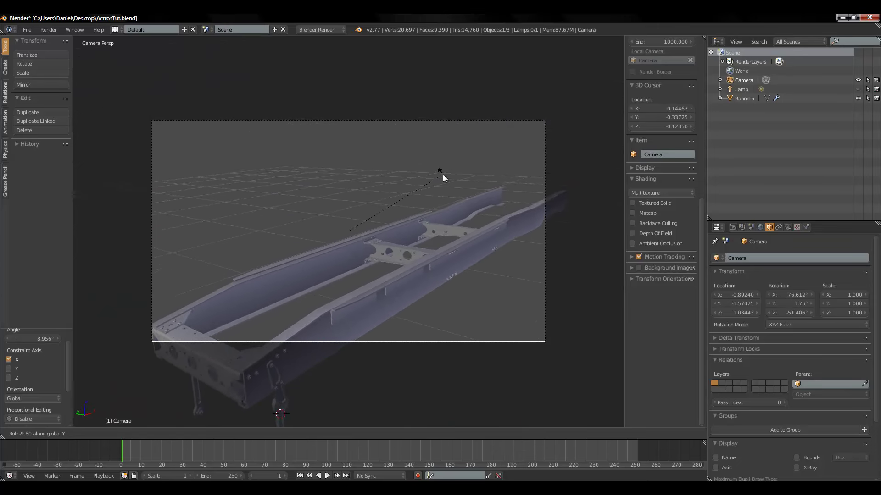
left_click(436, 175)
key("r")
key("y")
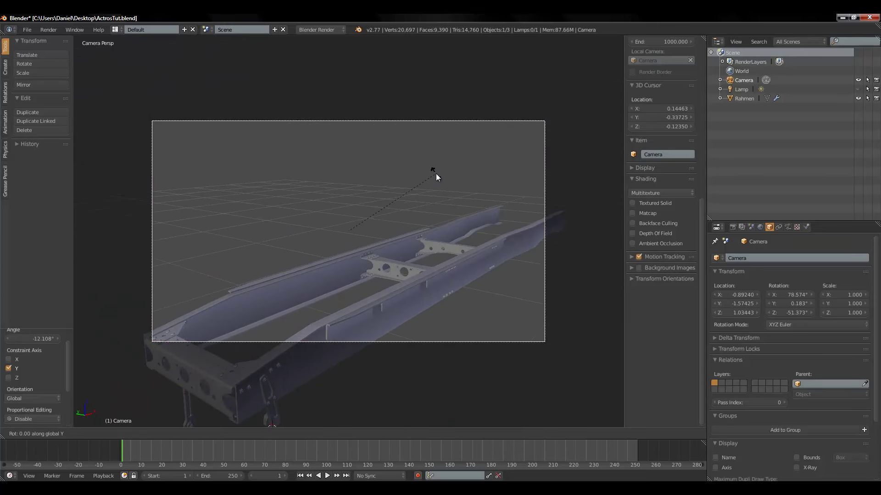
left_click(435, 176)
Step: Tilt the camera around X again, lower it along Z and shift its position
key("r")
key("x")
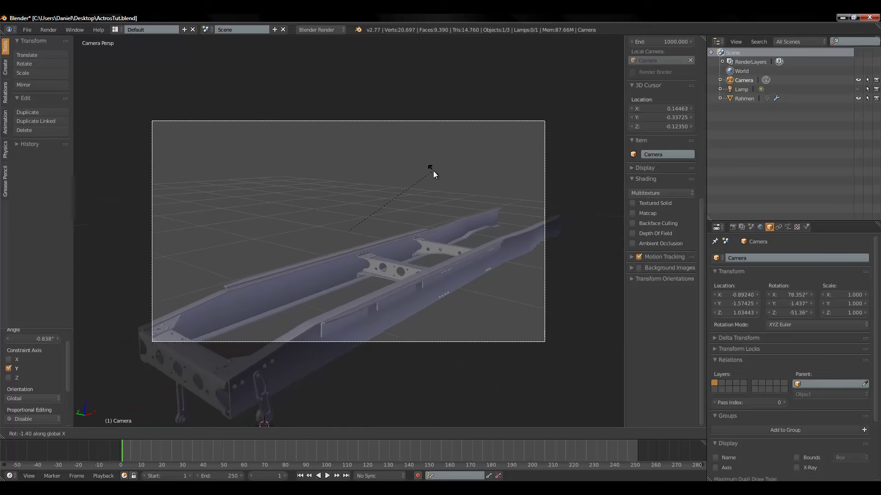
left_click(426, 173)
key("g")
key("z")
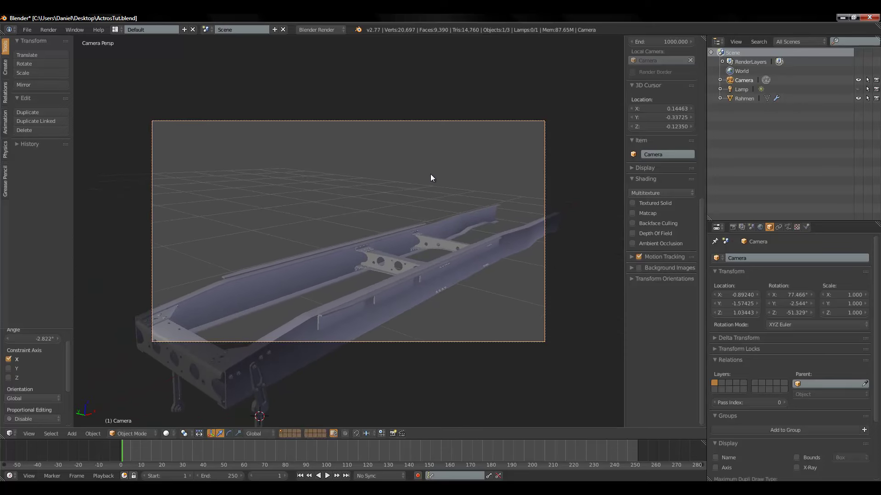
left_click(425, 200)
key("g")
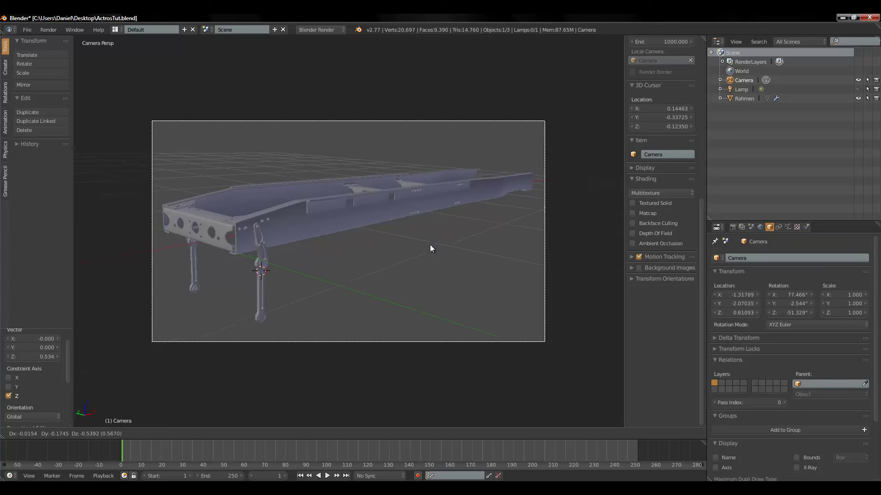
left_click(418, 239)
Step: Refine the camera view with another X tilt, a Y turn and a repositioning move
key("r")
key("x")
left_click(475, 241)
key("r")
key("y")
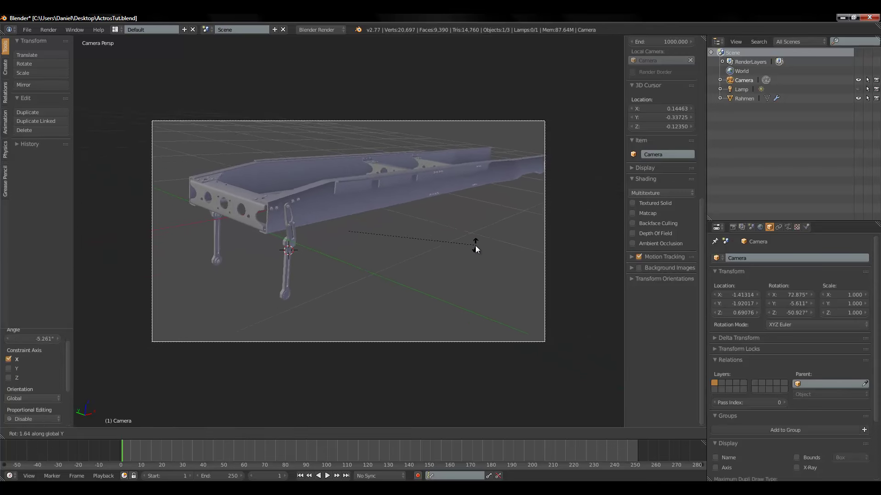
left_click(472, 249)
key("g")
left_click(406, 247)
Step: Finish framing with a Y turn, a move and a push along the view axis, then place the 3D cursor
key("r")
key("y")
left_click(404, 251)
key("g")
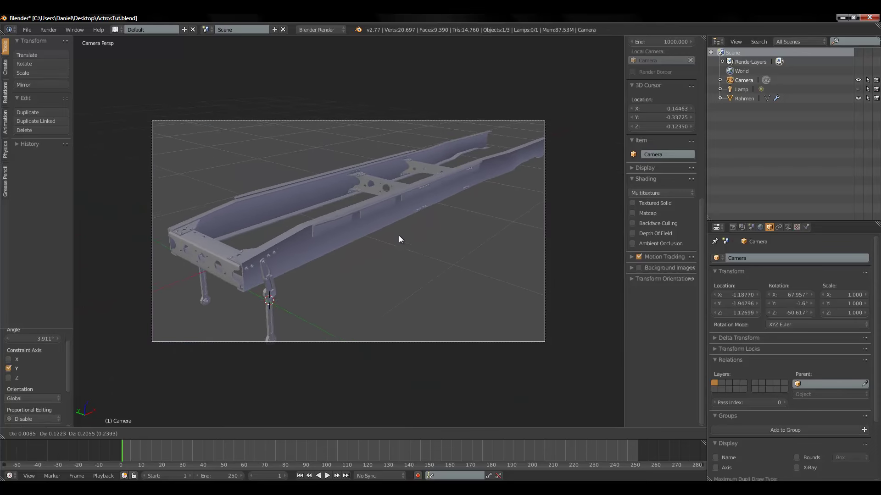
left_click(402, 241)
key("g")
key("z")
key("z")
left_click(402, 259)
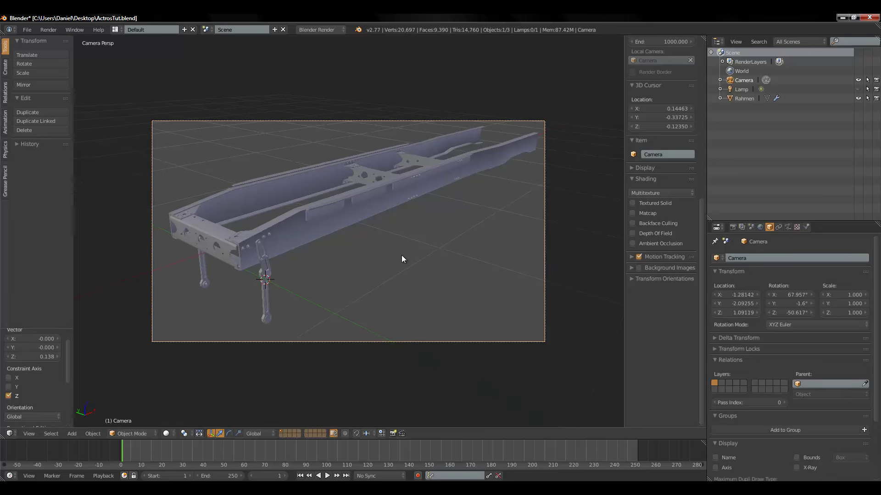
left_click(402, 254)
Step: Set the World Ambient Occlusion Gather Samples to 20 and start an F12 test render
left_click(759, 227)
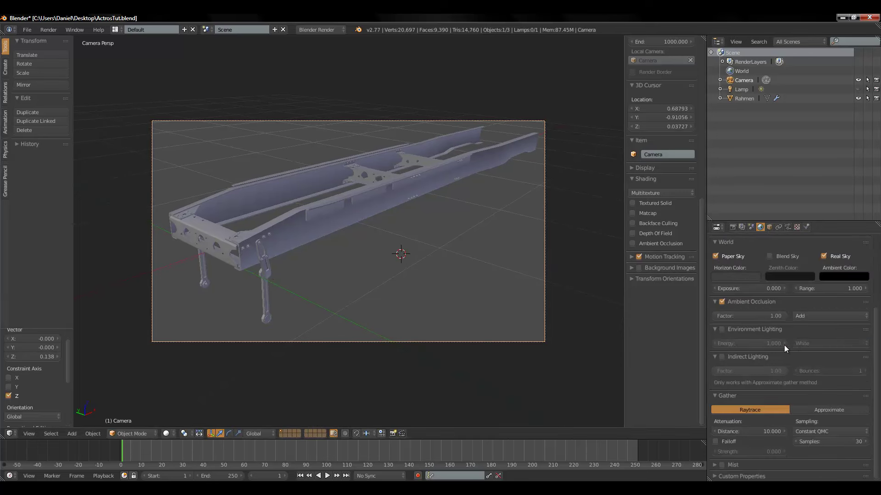
left_click(796, 441)
left_click(797, 441)
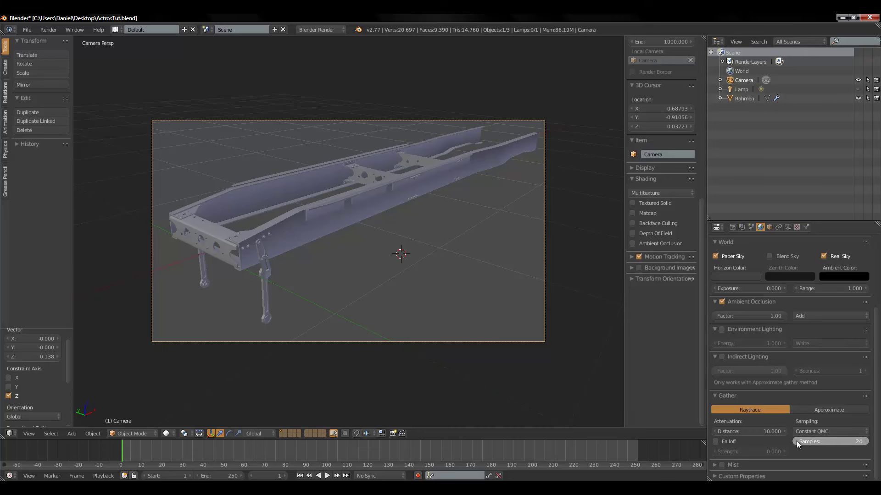
left_click(796, 441)
left_click(796, 441)
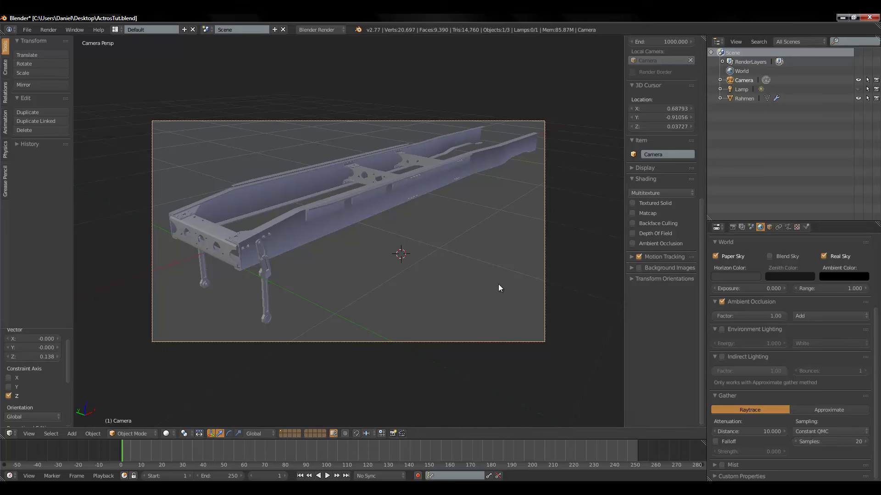
key("F12")
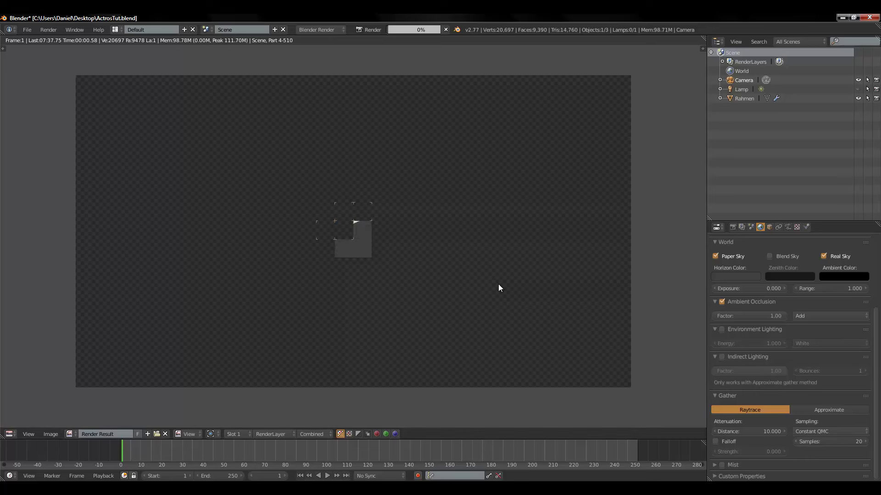